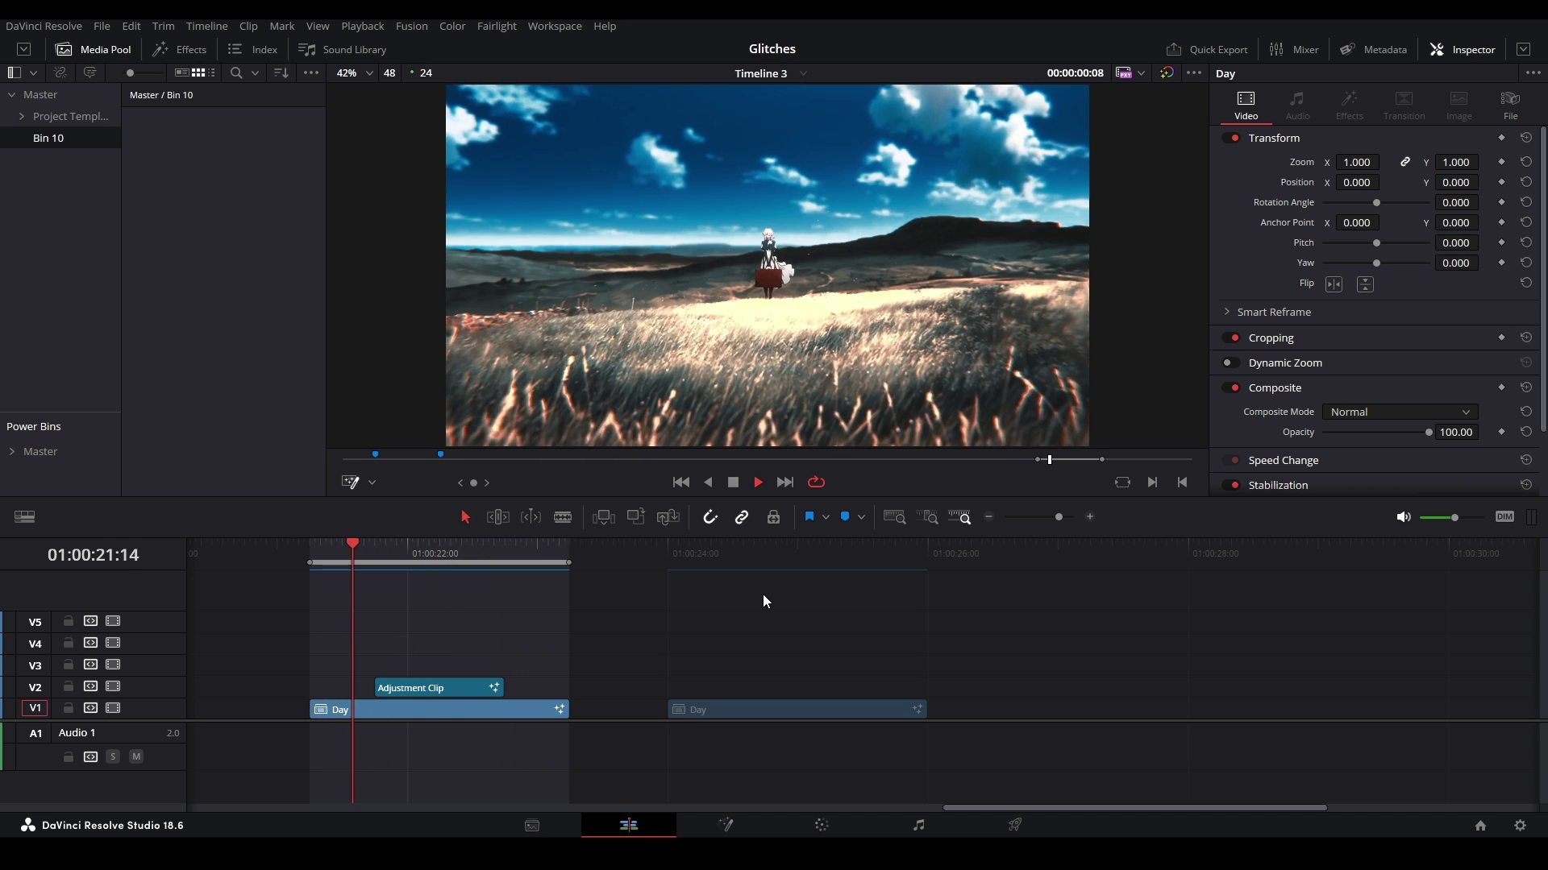
Step: Switch to the browser and look through the YouTube results for "light leaks davinci resolve", then return to the editor
key(alt+Tab)
key(alt+Tab)
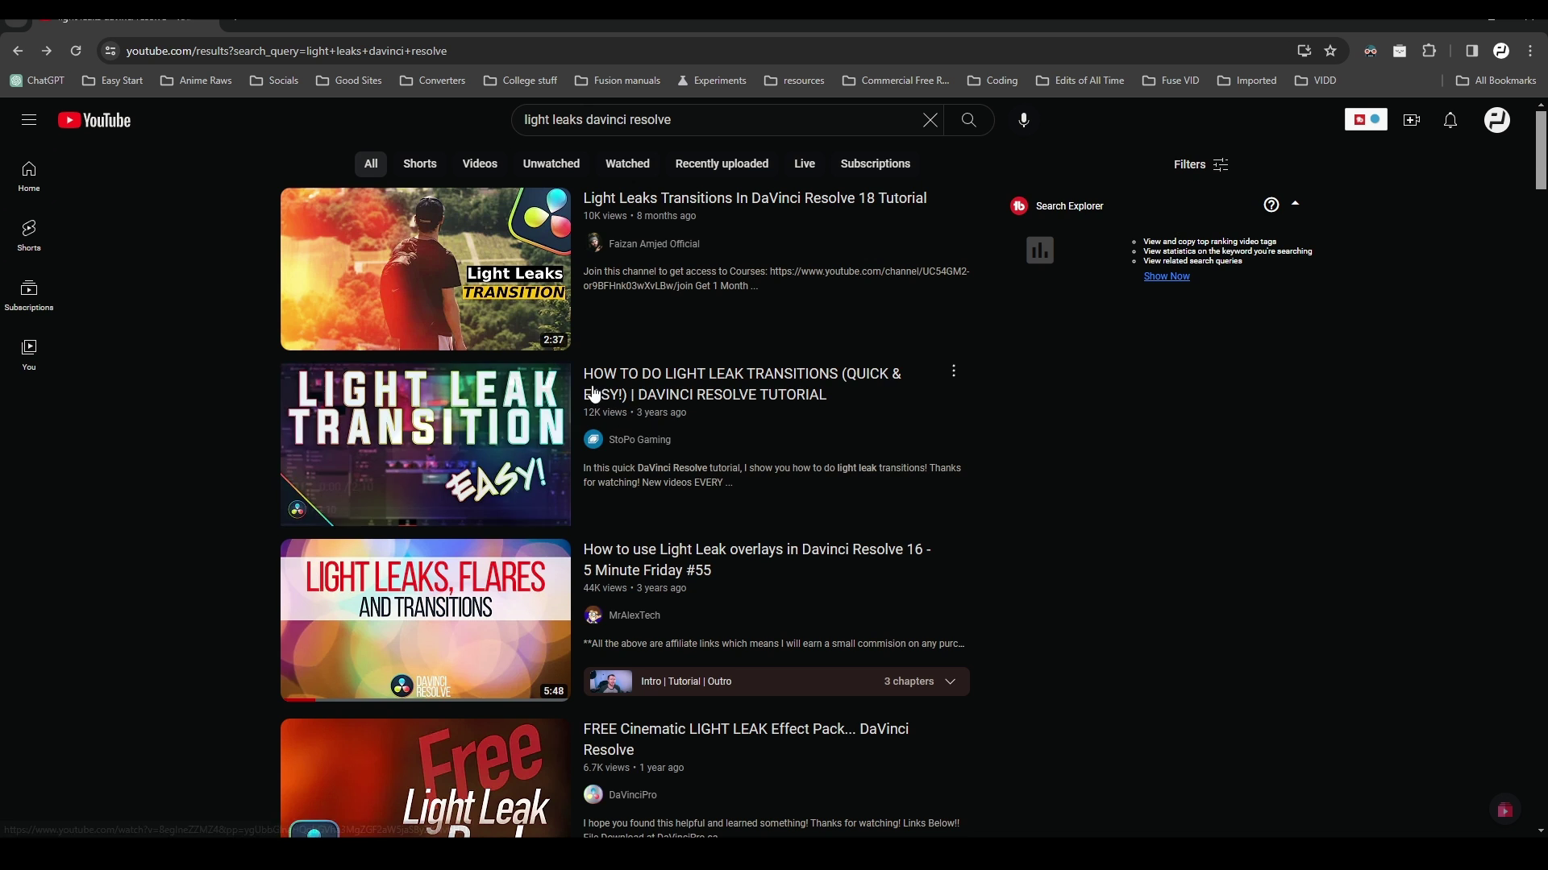
scroll(1081, 457, down, 8)
scroll(1062, 418, up, 8)
scroll(602, 342, down, 2)
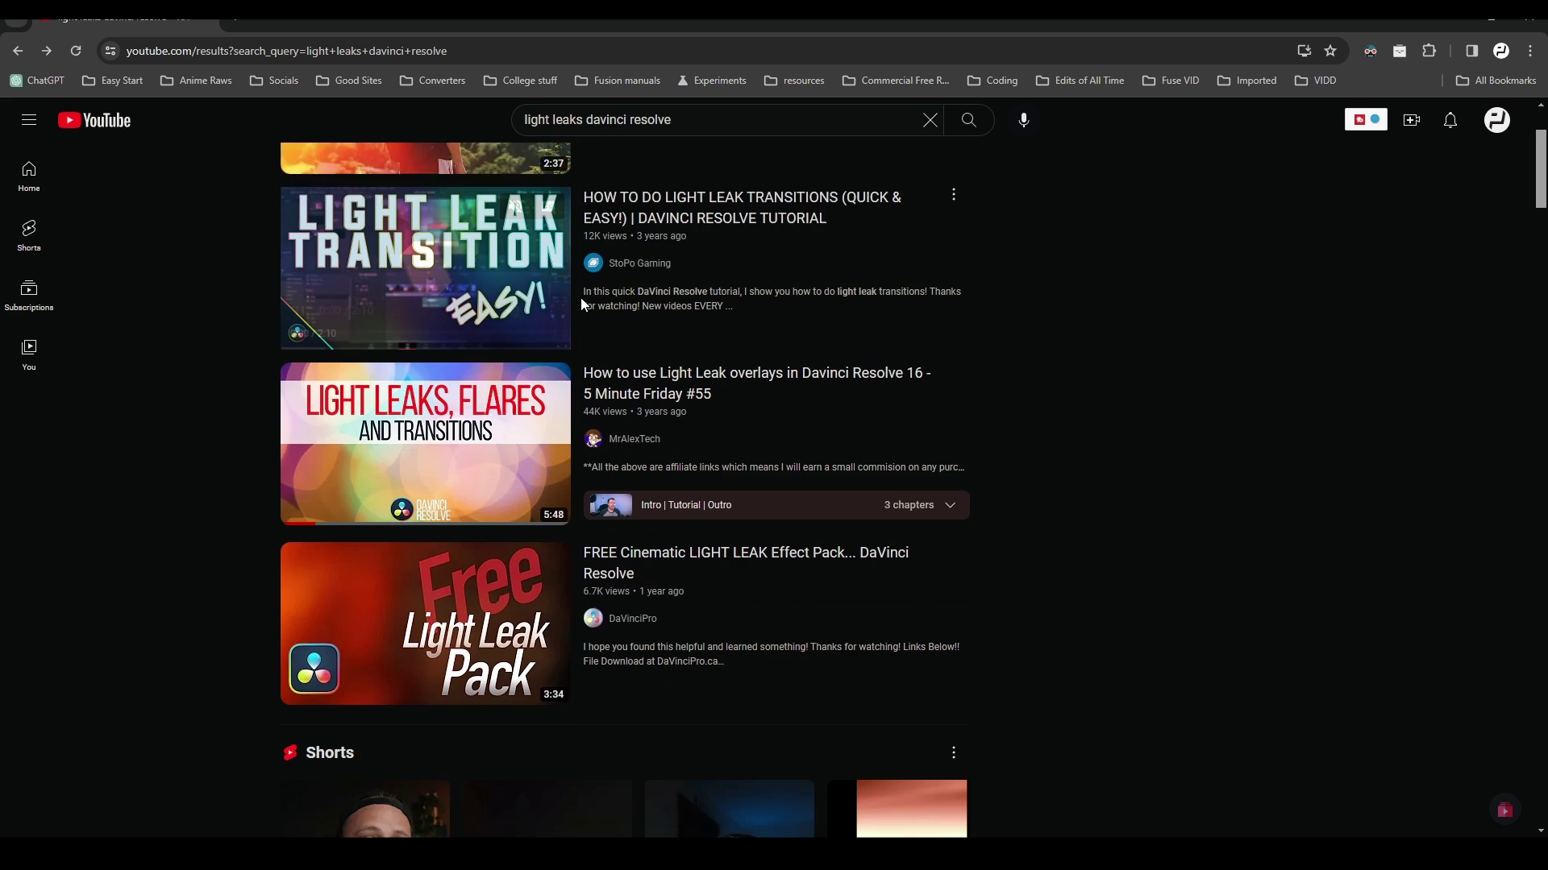
scroll(1053, 447, down, 8)
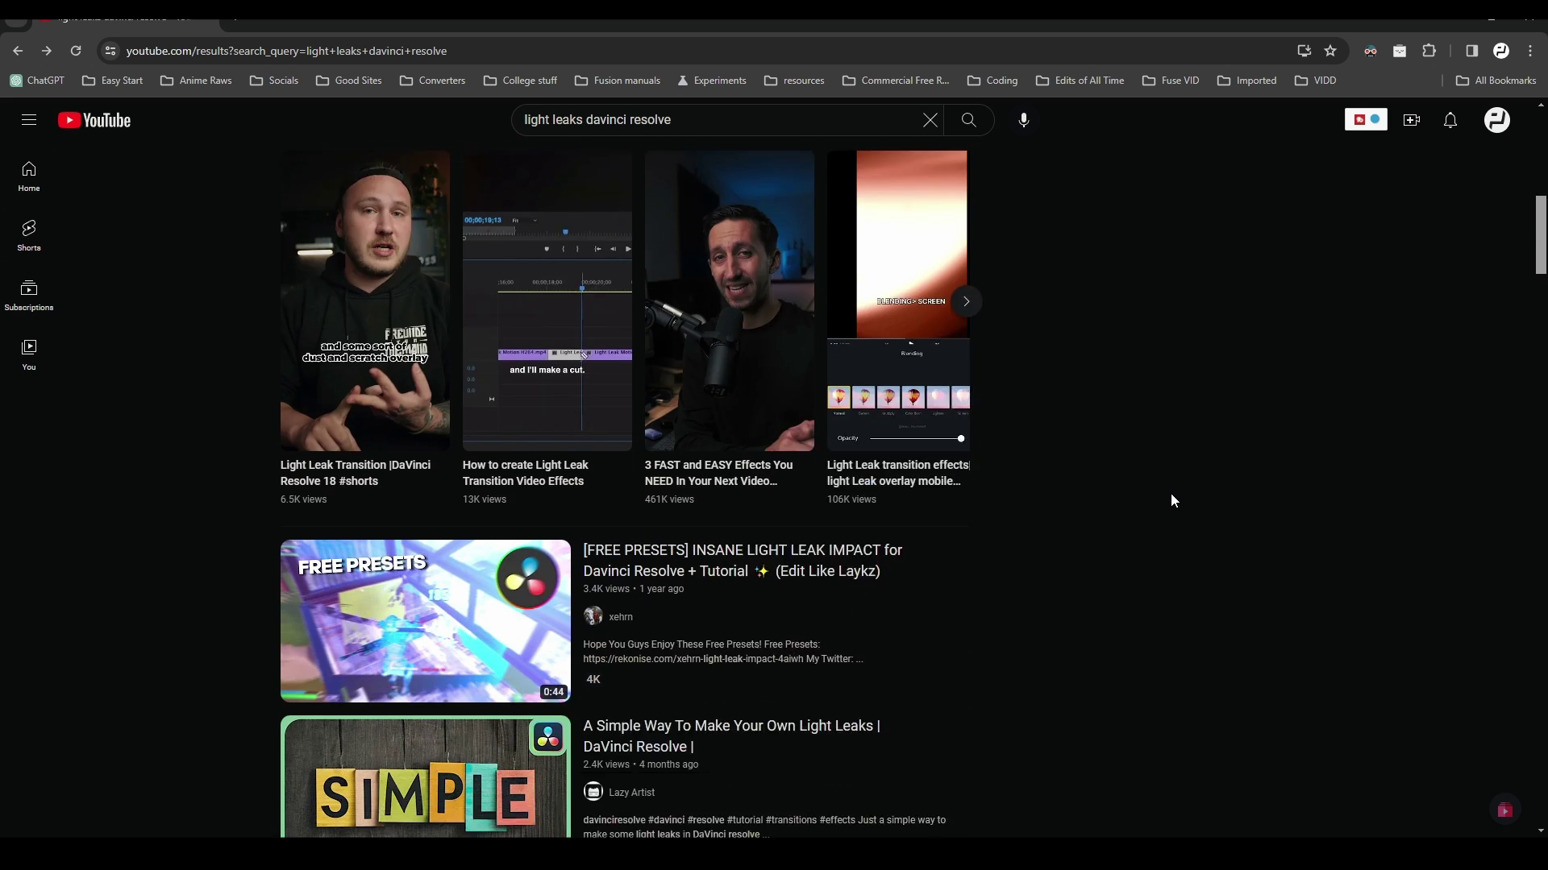
scroll(1171, 500, down, 3)
click(1454, 24)
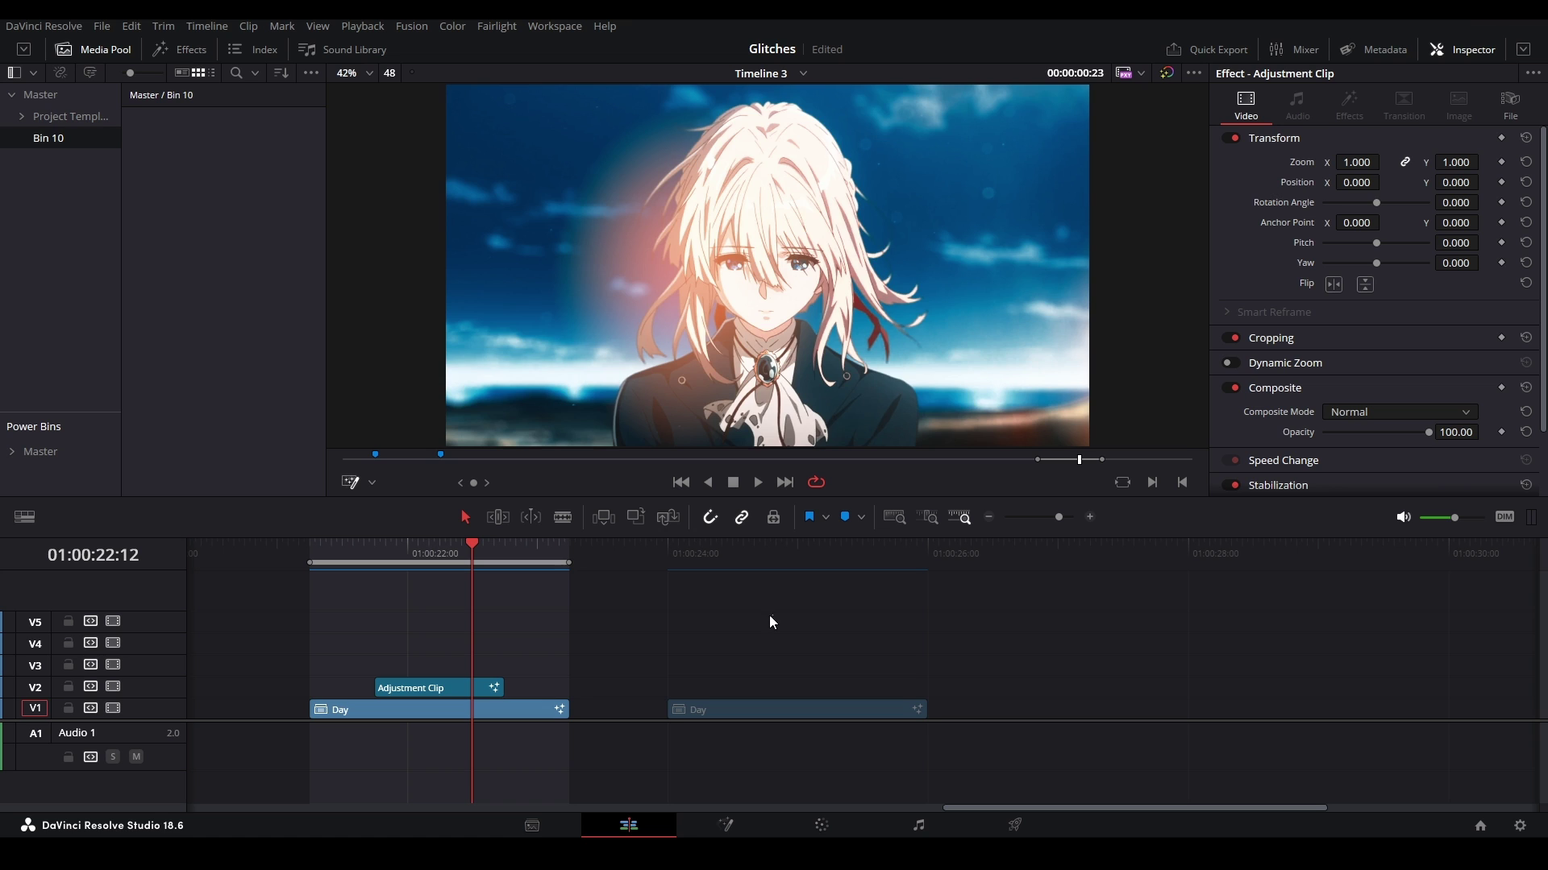
Step: Clear the timeline's in/out range, play the second Day clip and park the playhead at 01:00:24:23
key(Down)
key(Down)
key(Down)
key(alt+x)
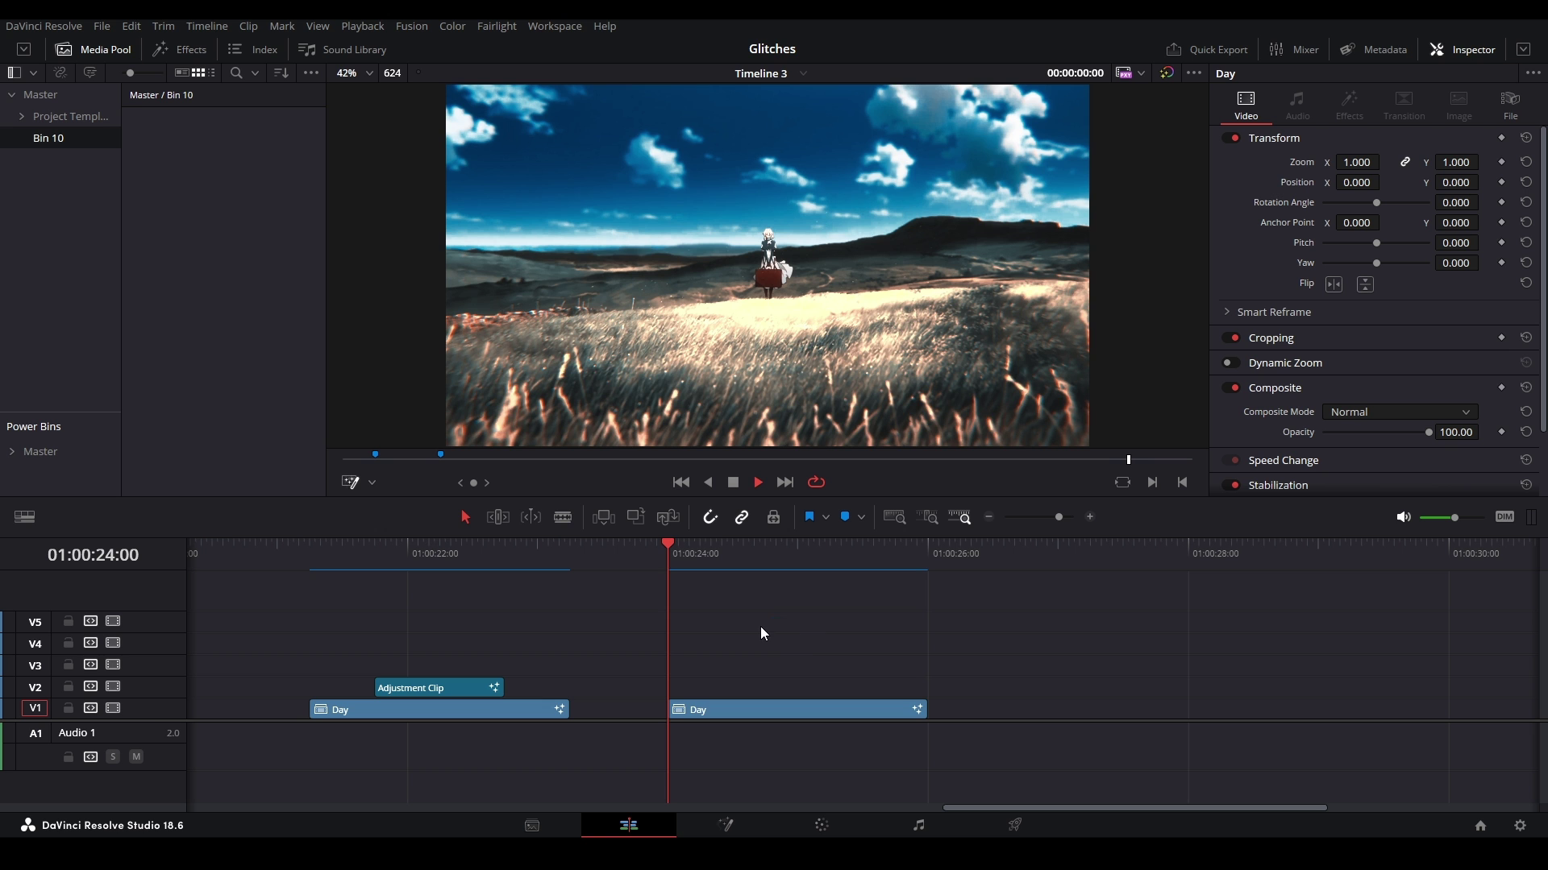
key(space)
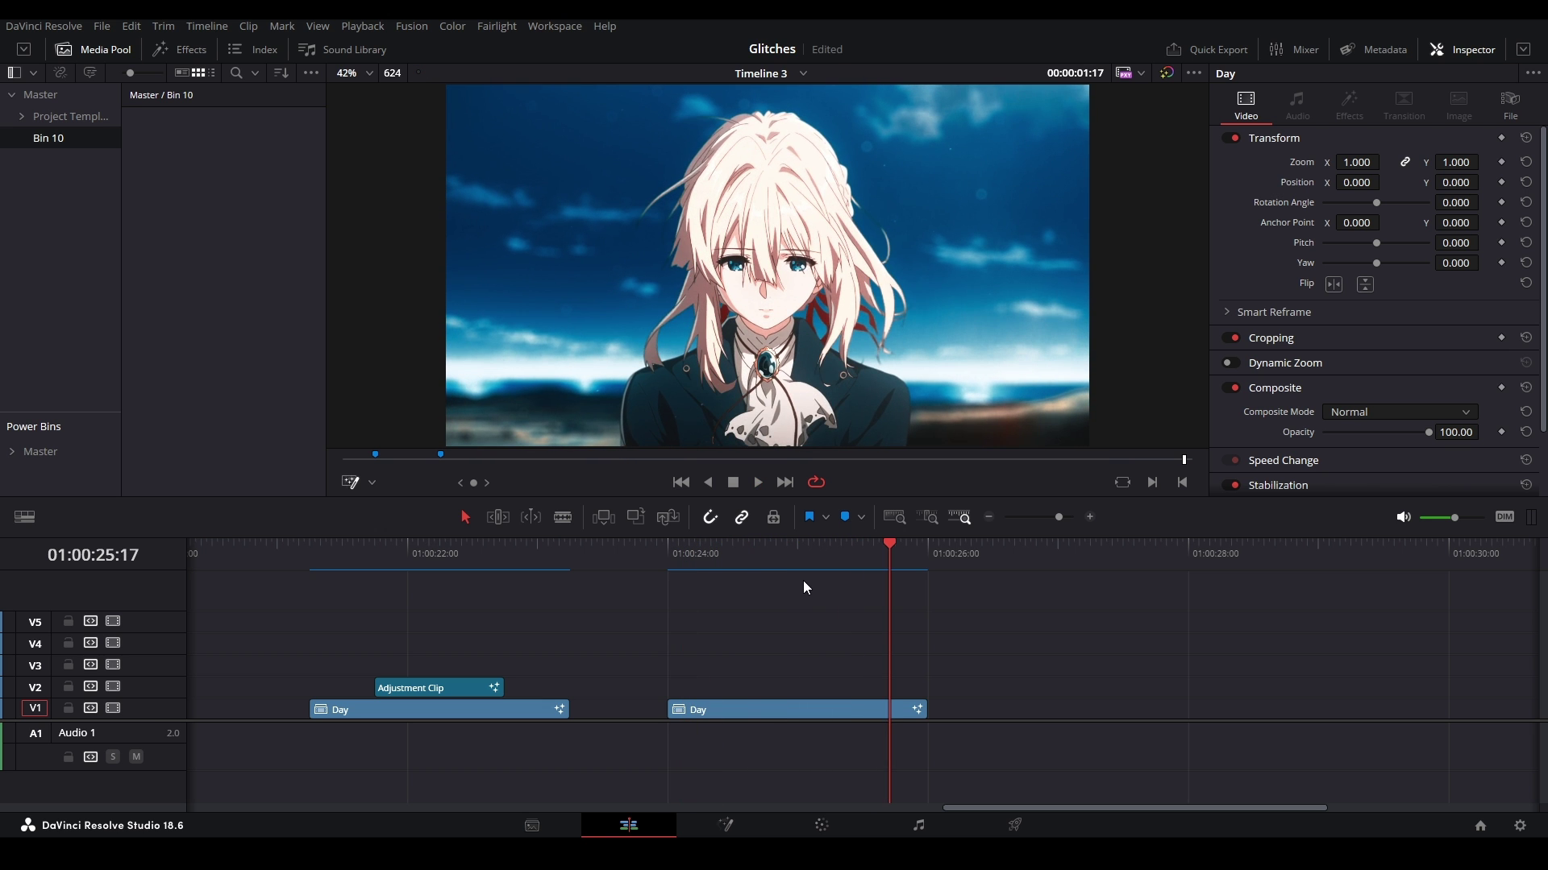
click(792, 568)
key(Left)
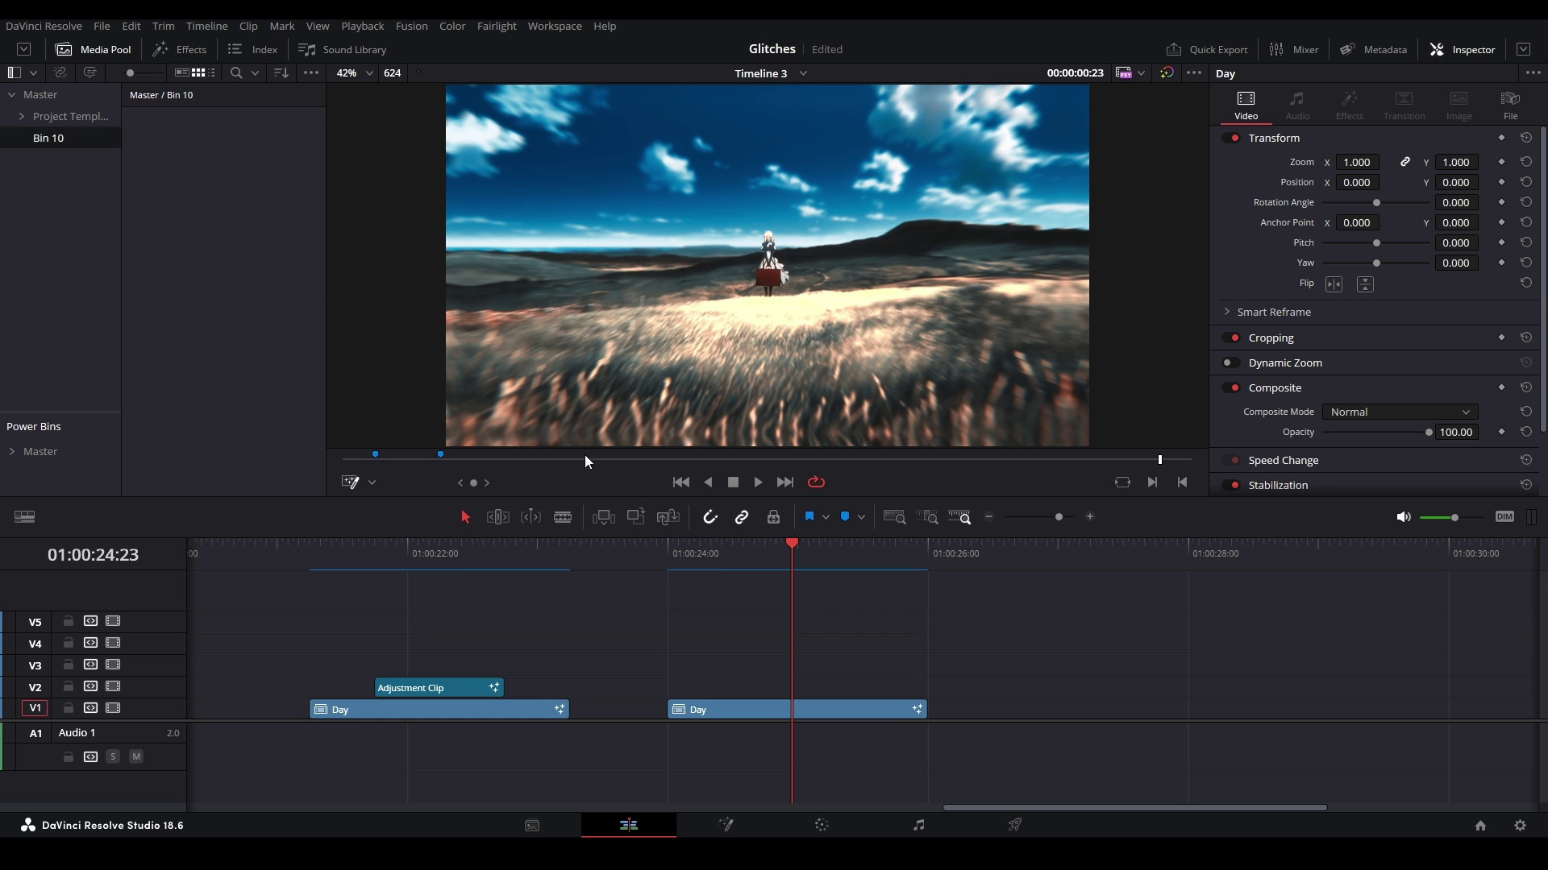
Step: Add an Adjustment Clip on V2 above the second Day clip, roughly centred on the playhead
click(167, 49)
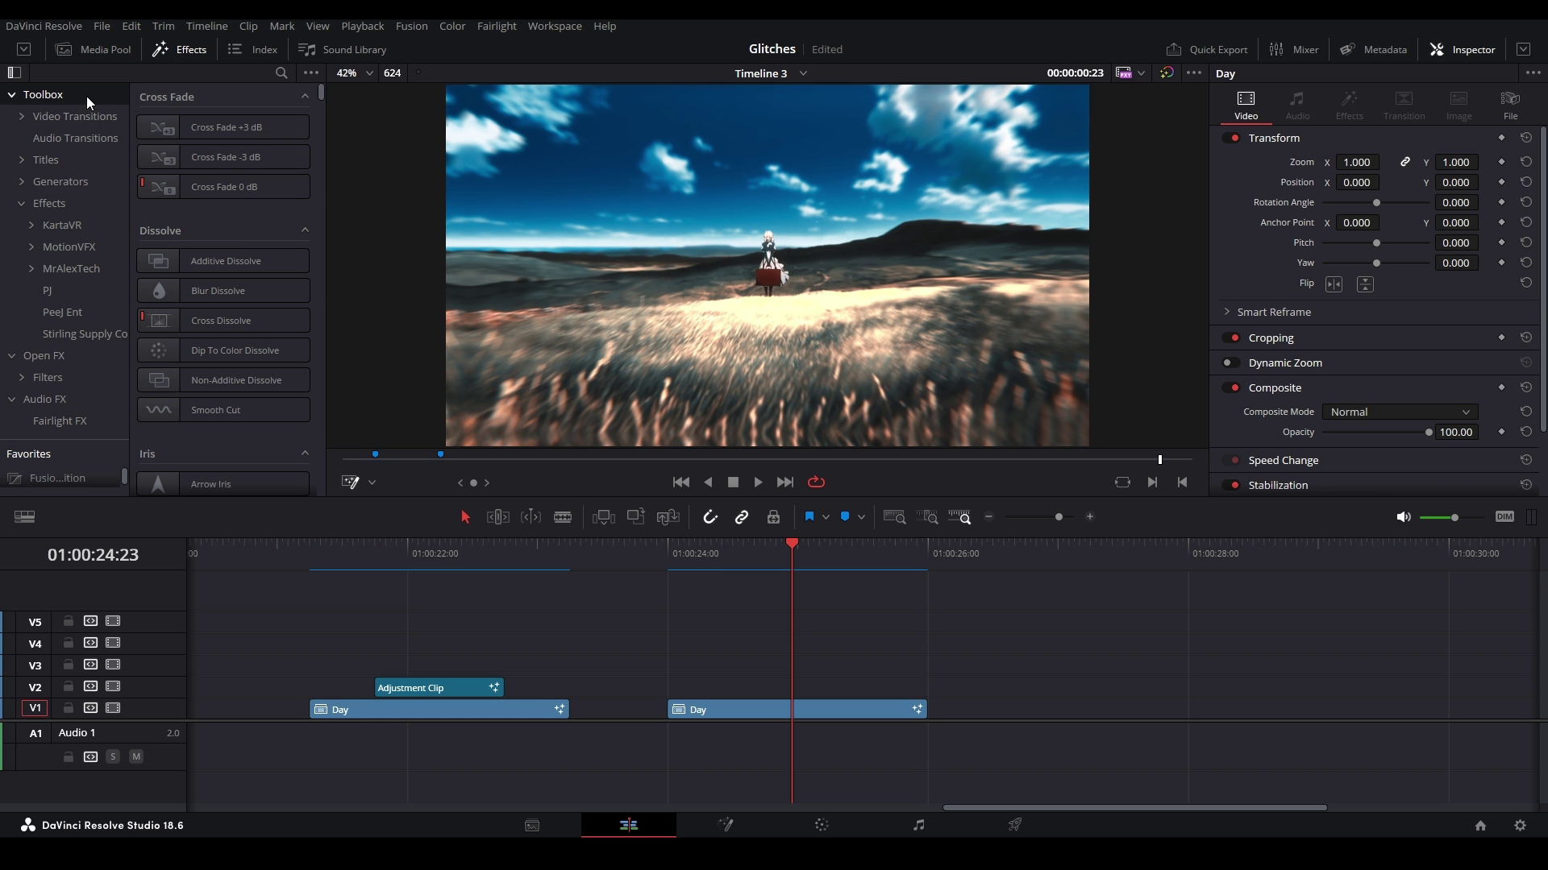
click(49, 204)
drag(193, 129, 780, 691)
click(911, 678)
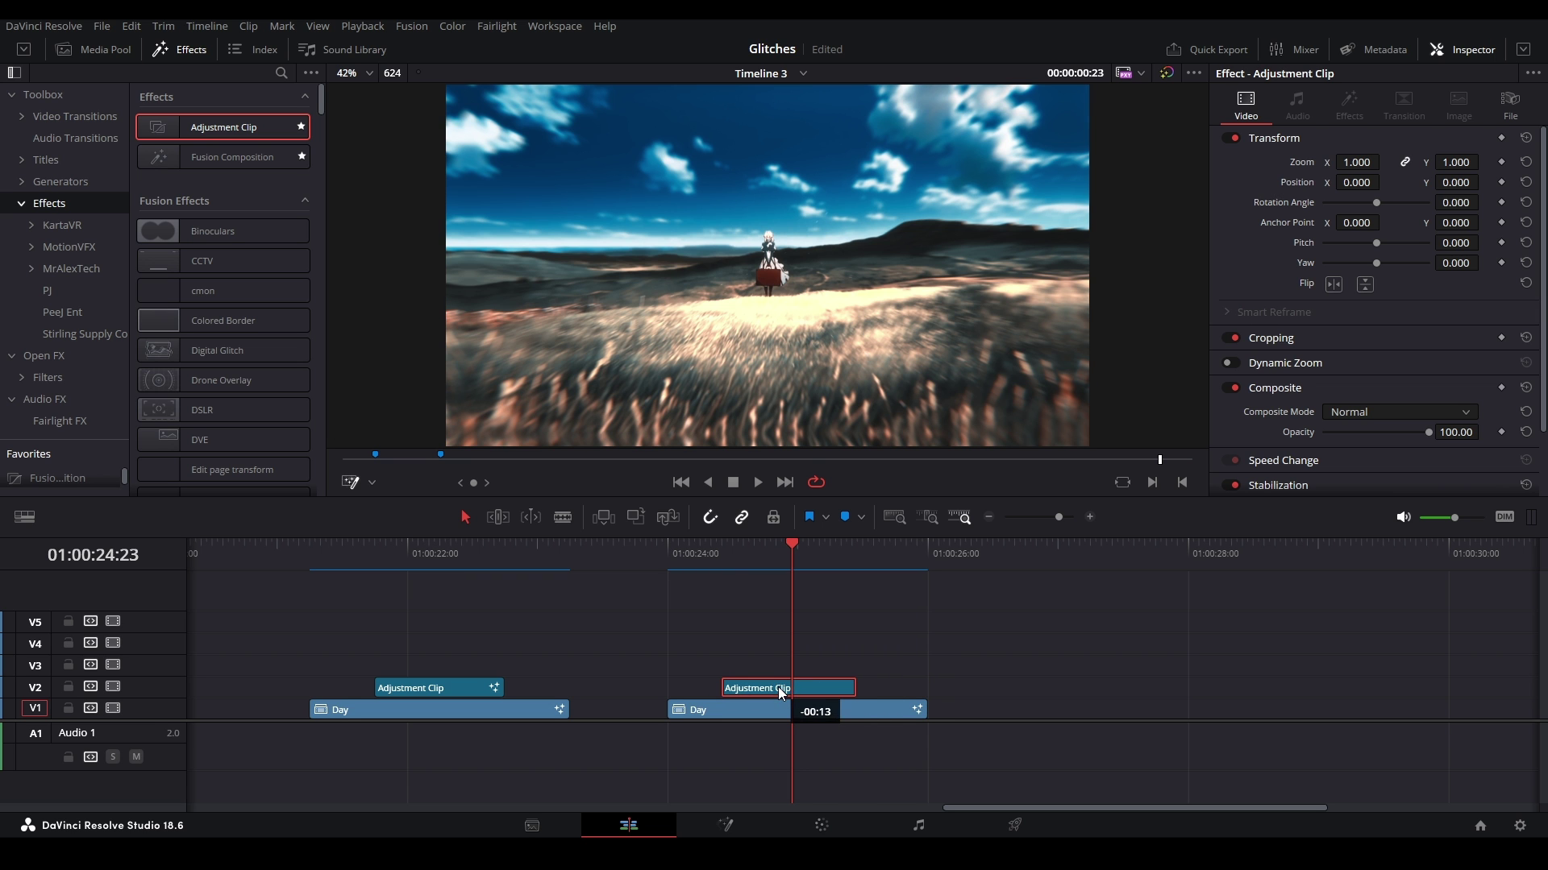
click(823, 686)
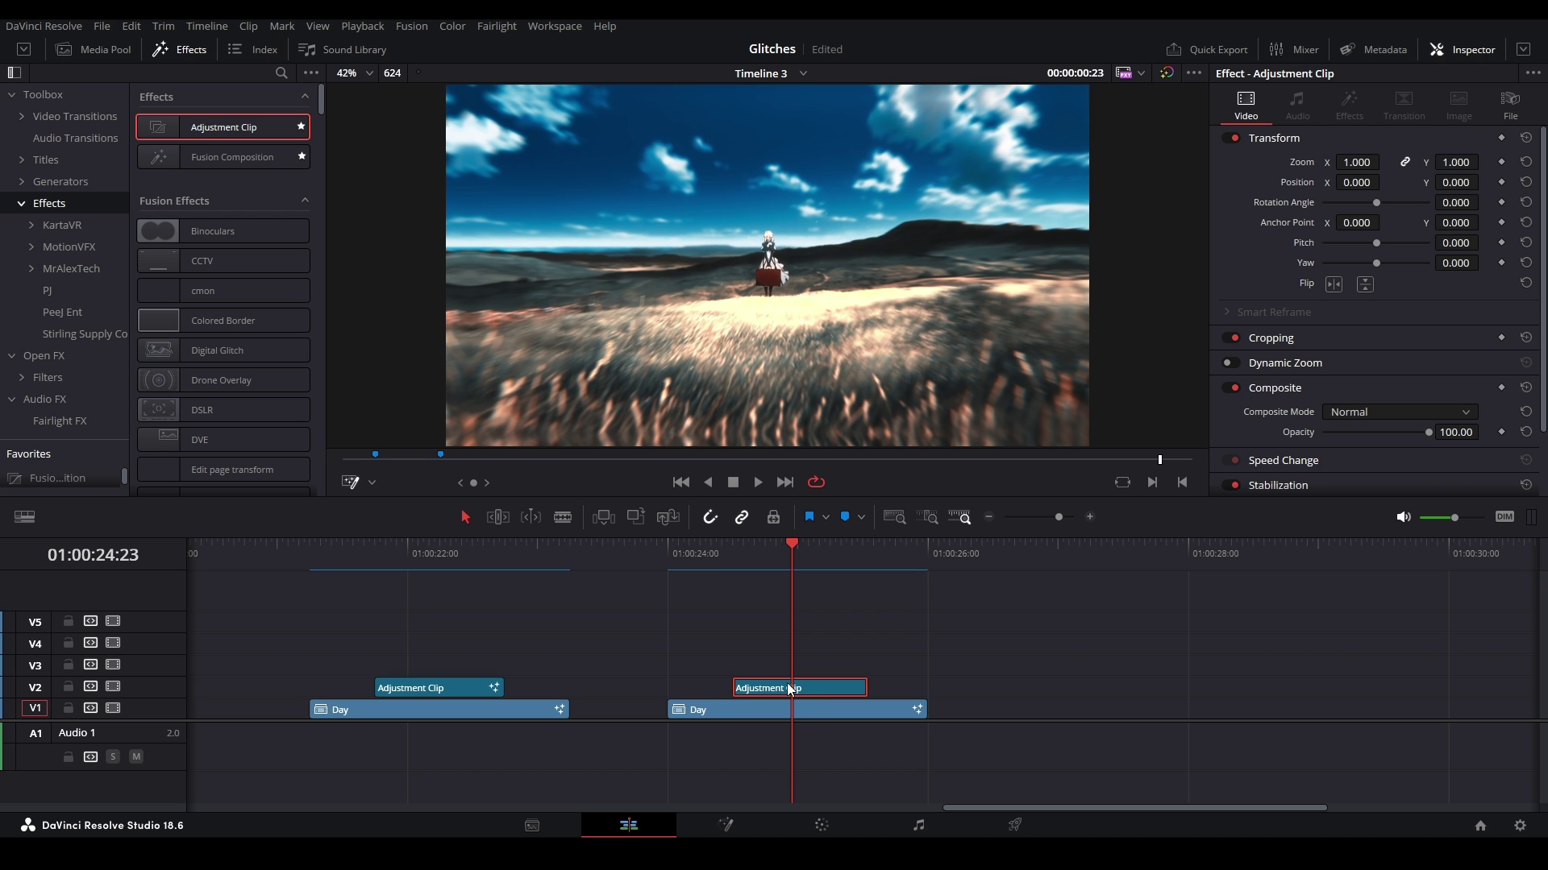
Step: Open the new adjustment clip in Fusion, move its MediaIn and MediaOut nodes lower in the graph and save the project
click(736, 824)
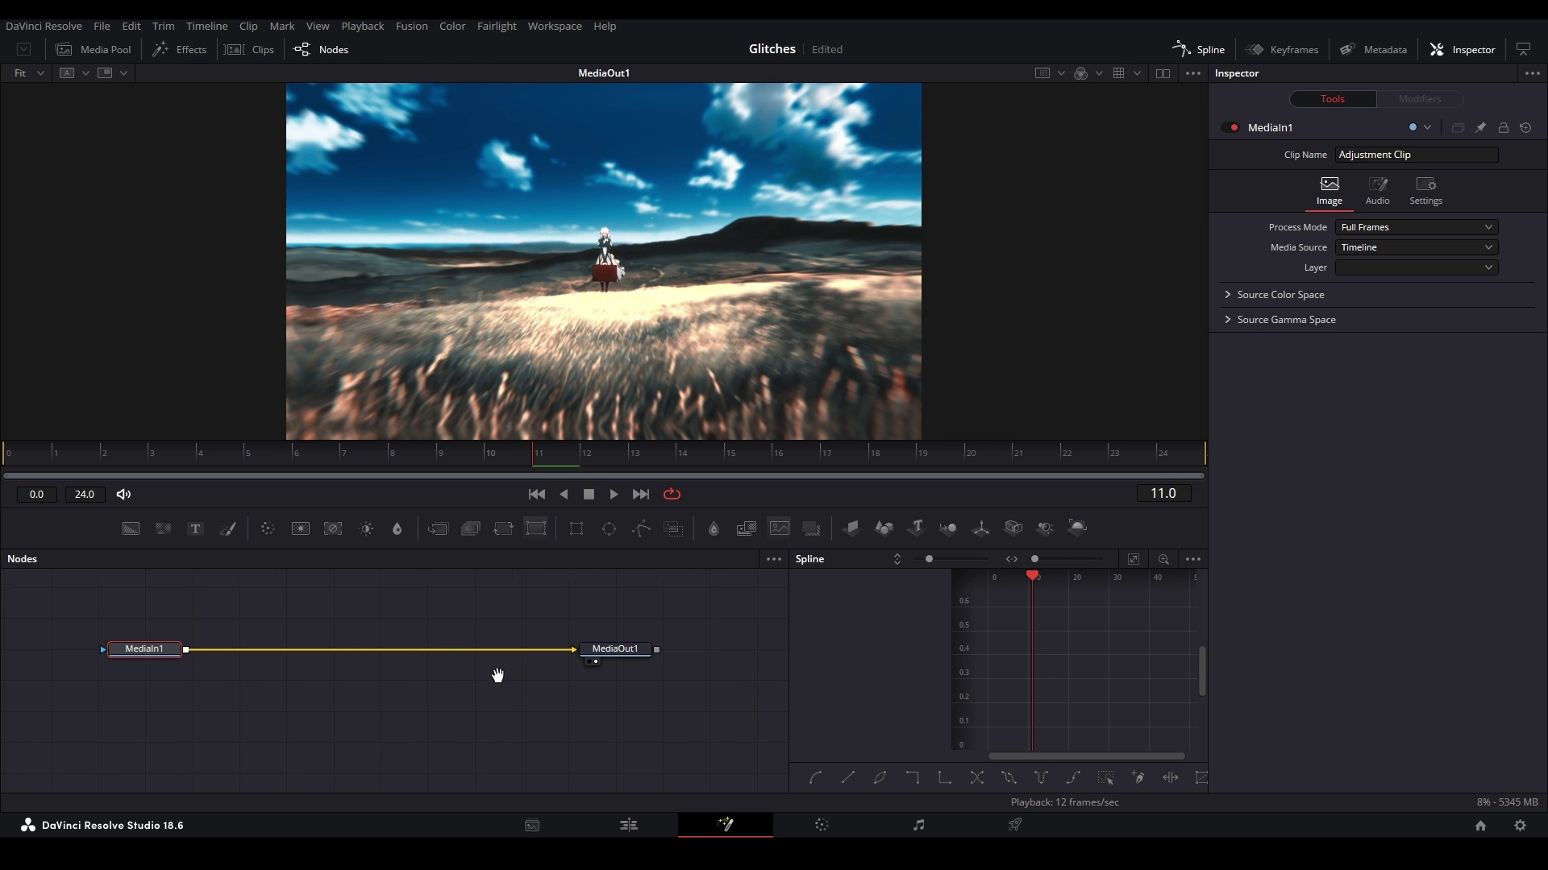
click(452, 653)
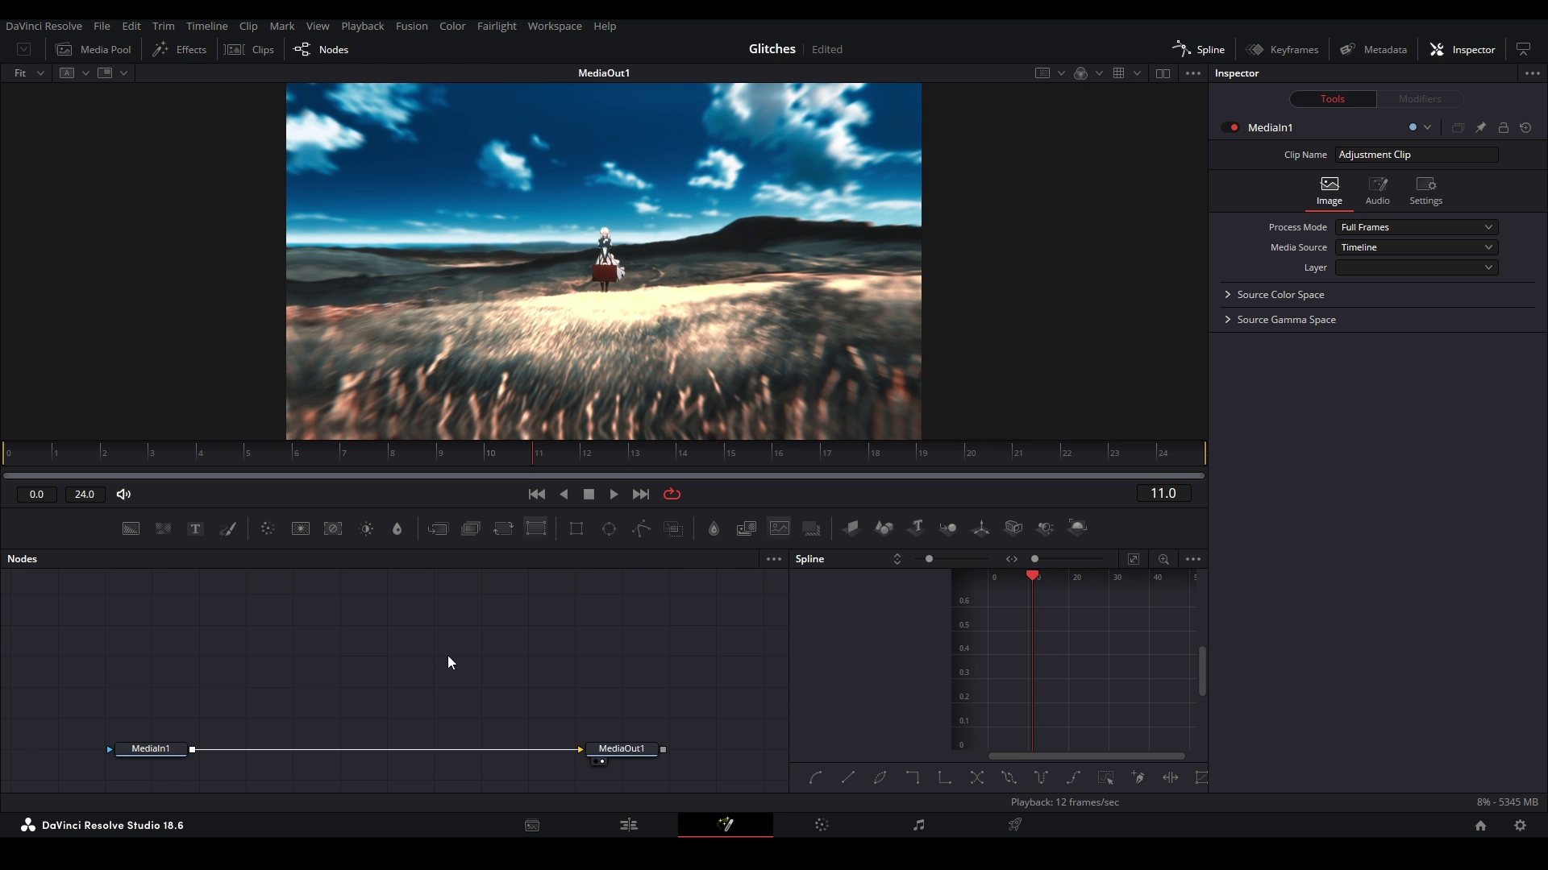
key(ctrl+s)
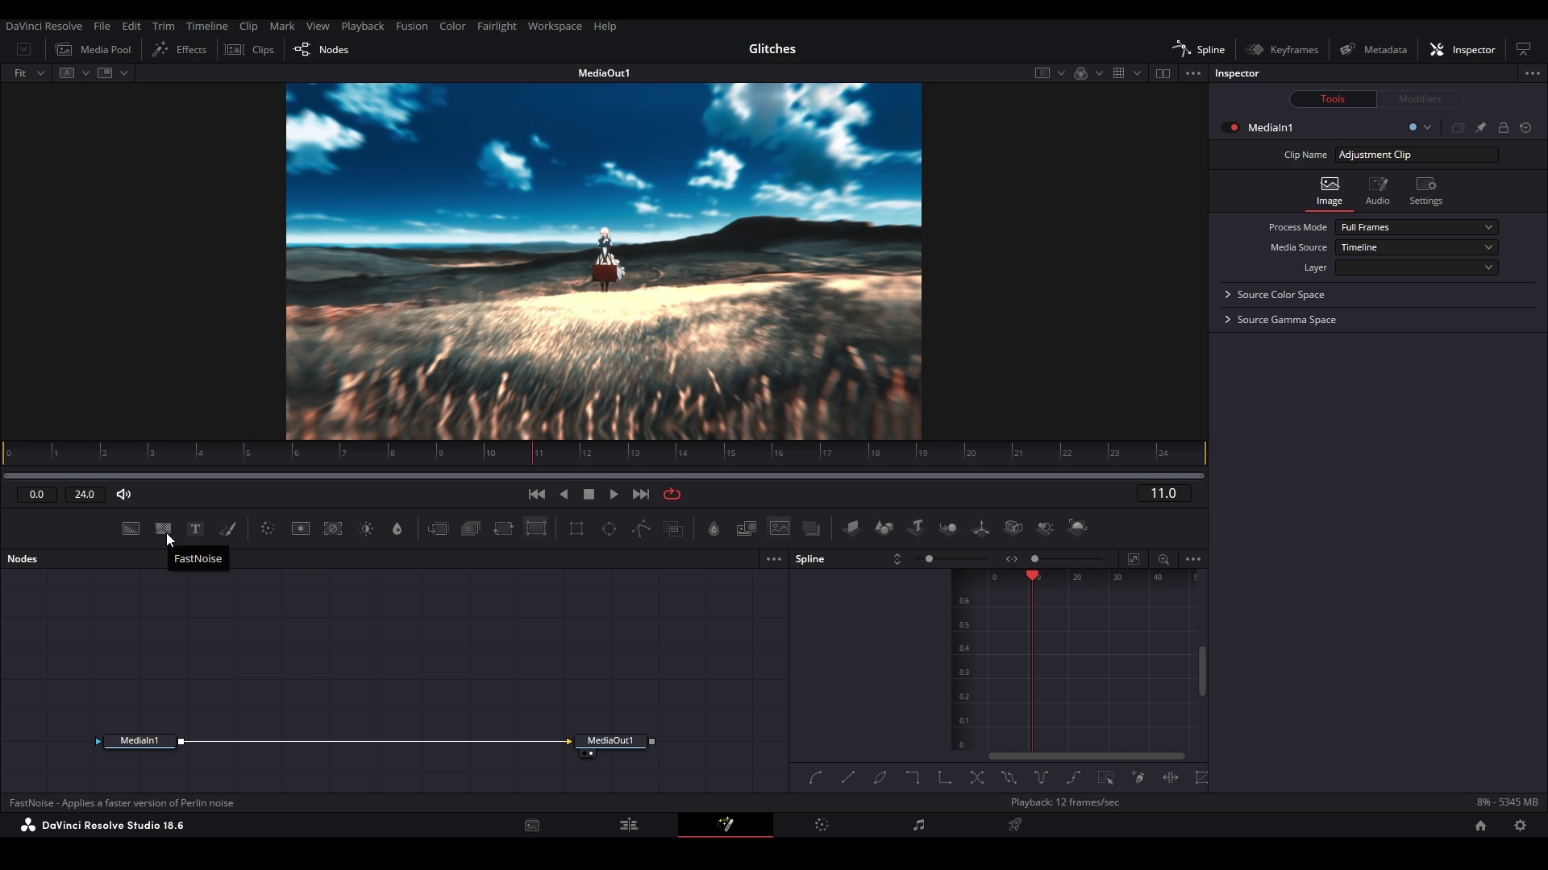
Step: Add a FastNoise node with a Background node below it, masked by the noise, and show FastNoise in the viewer
drag(166, 534, 317, 603)
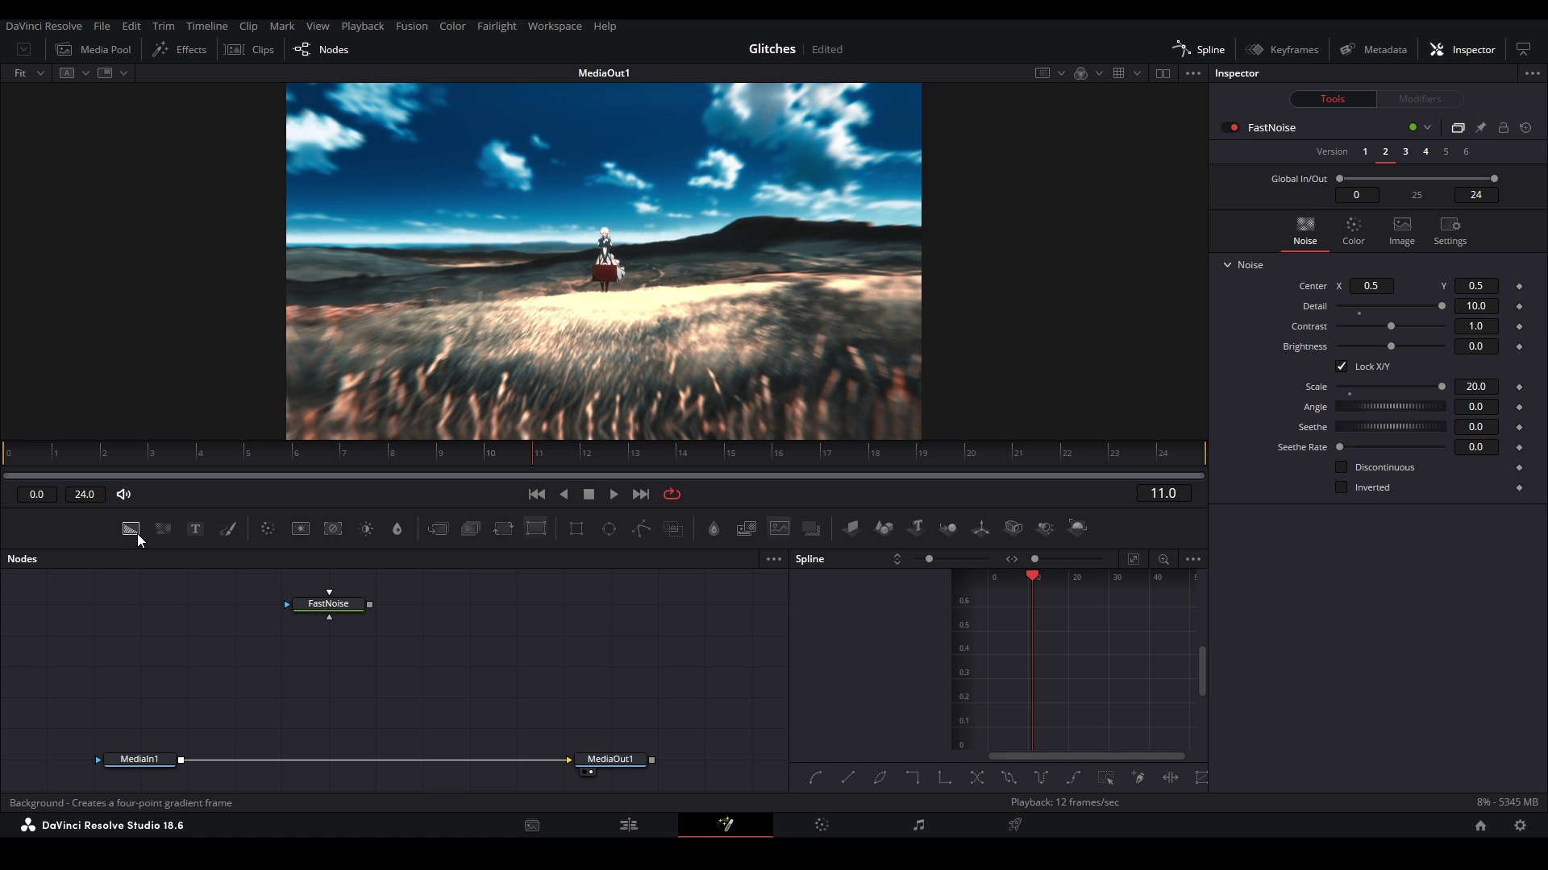
drag(126, 548, 345, 641)
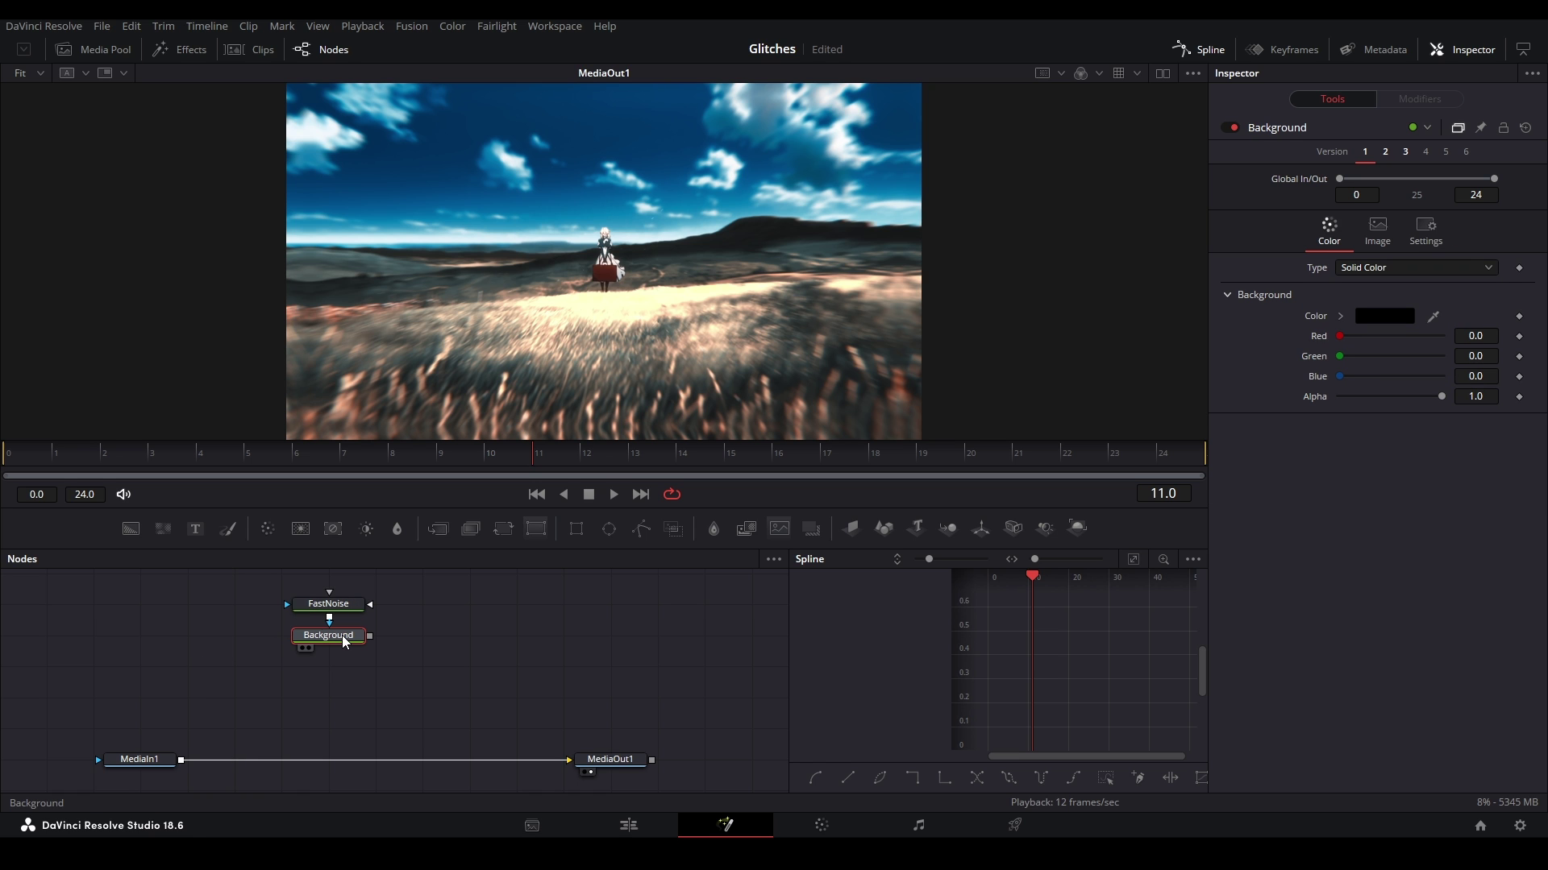
click(344, 611)
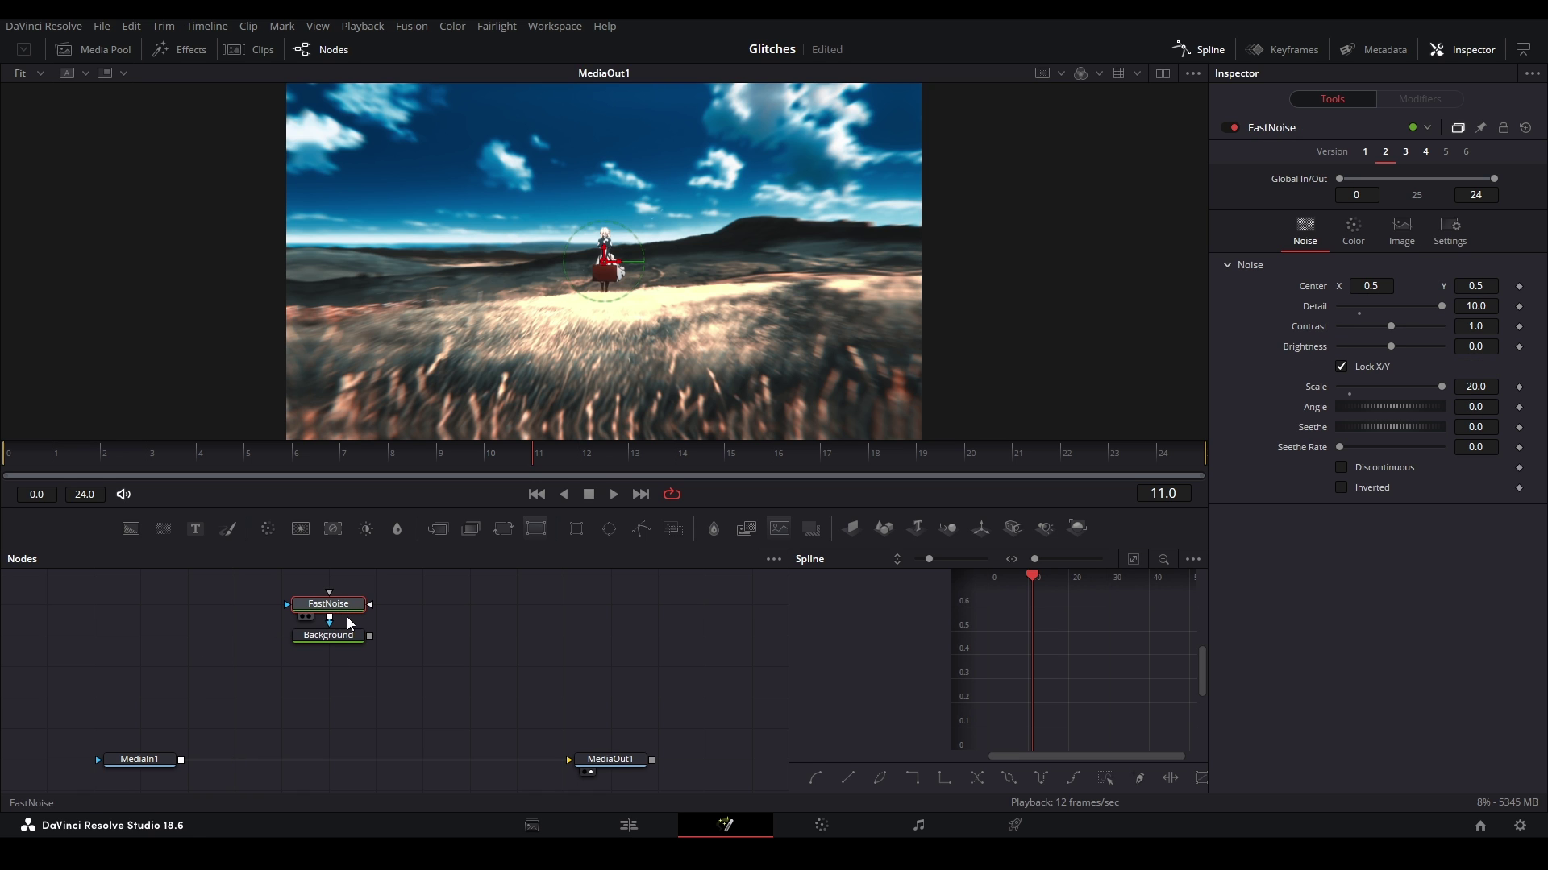
key(1)
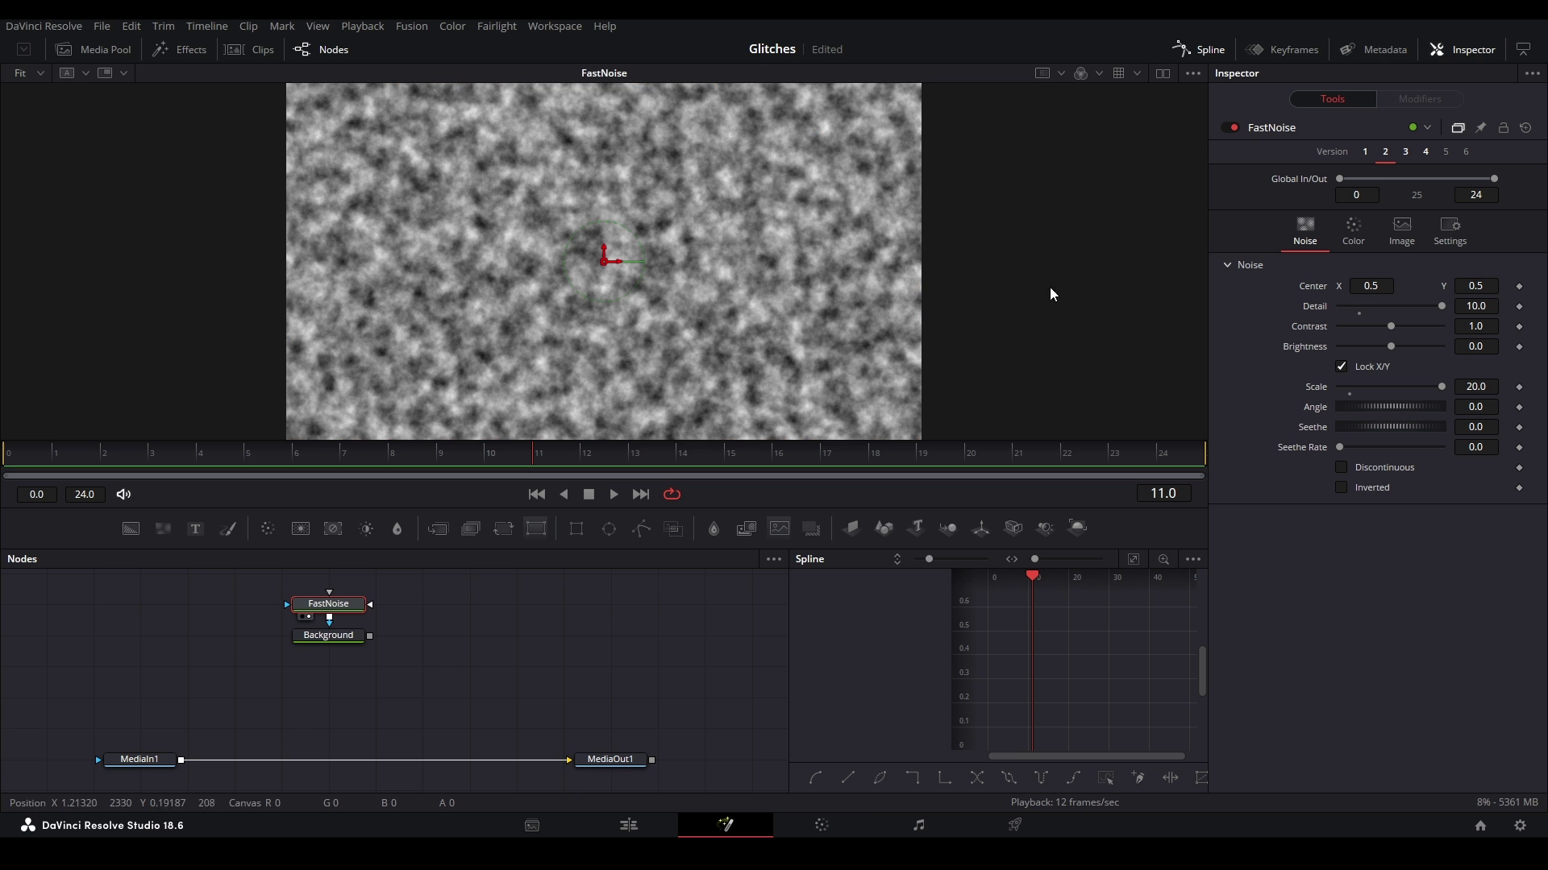
Step: Switch FastNoise to version 1 and set its contrast to 5.0, scale to 1.0 and brightness to -0.39
click(1364, 152)
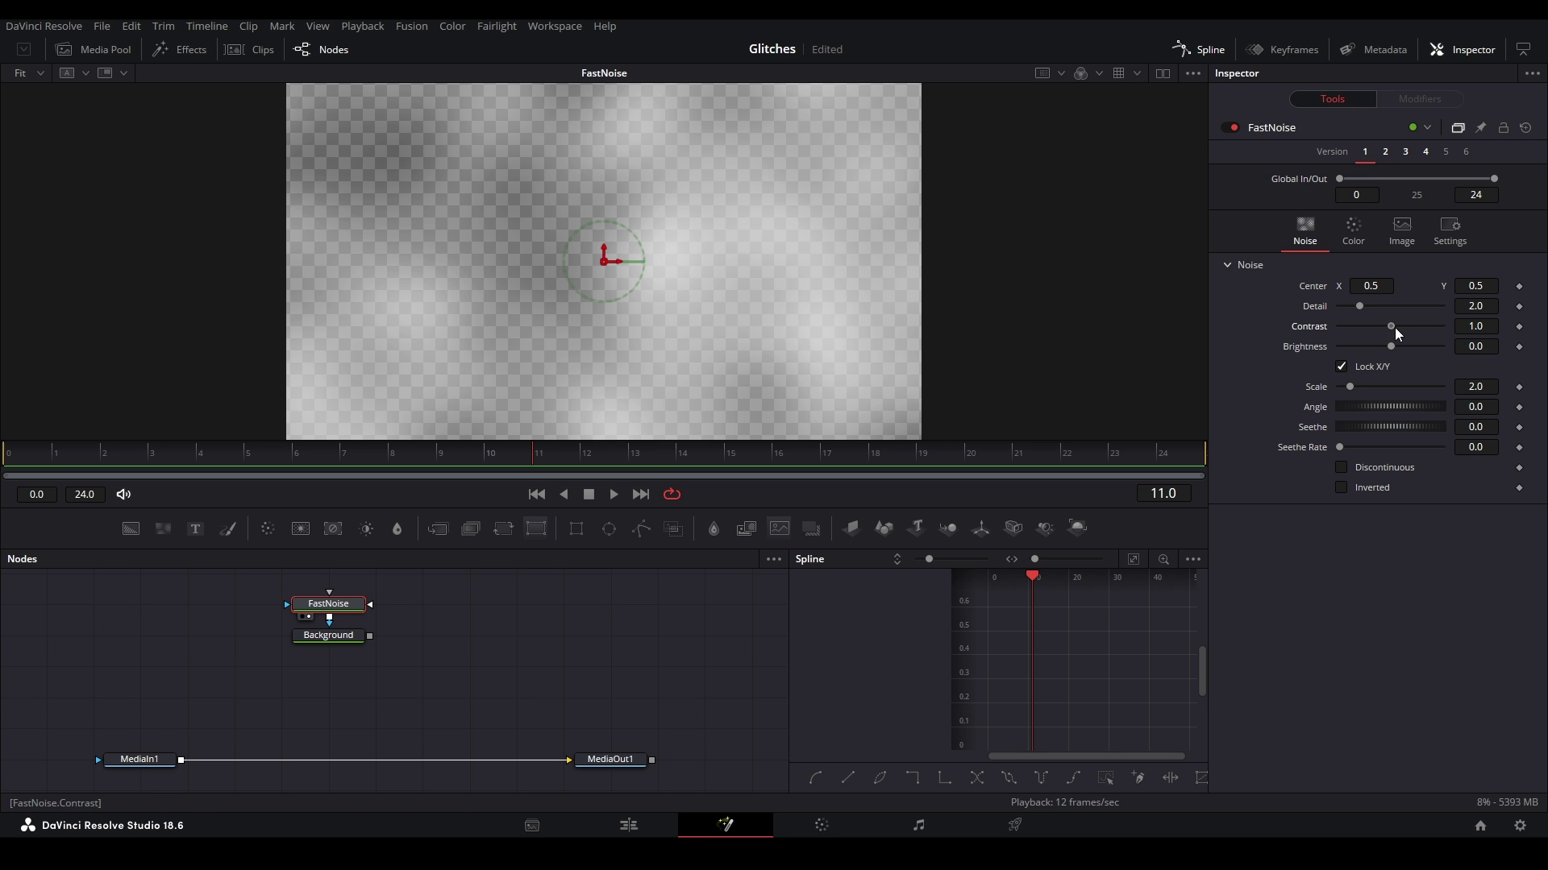
drag(1394, 327, 1447, 327)
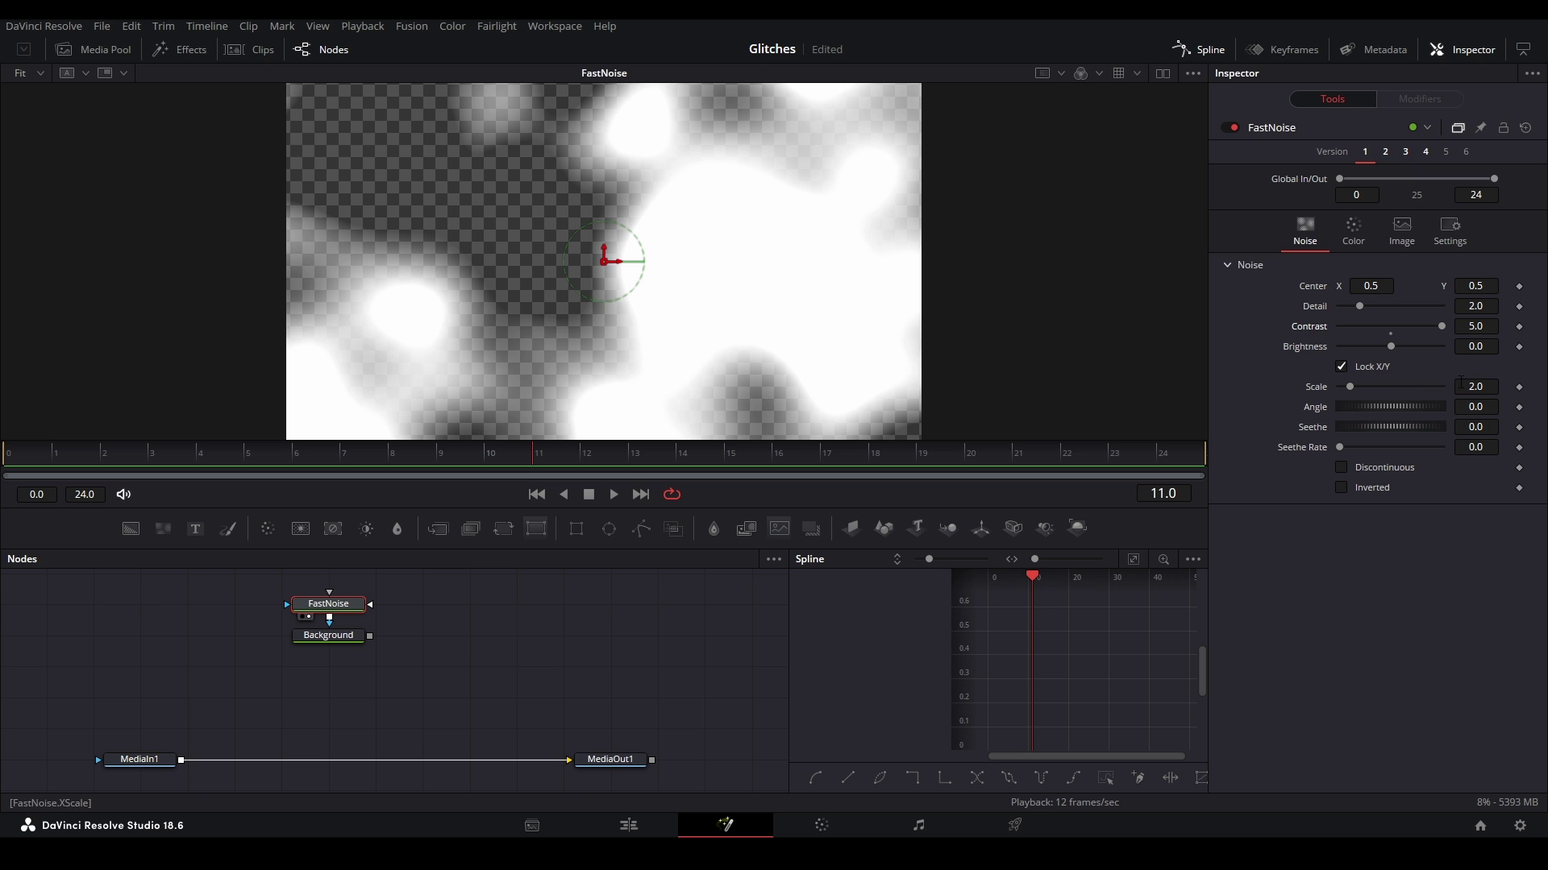
text(1)
key(Return)
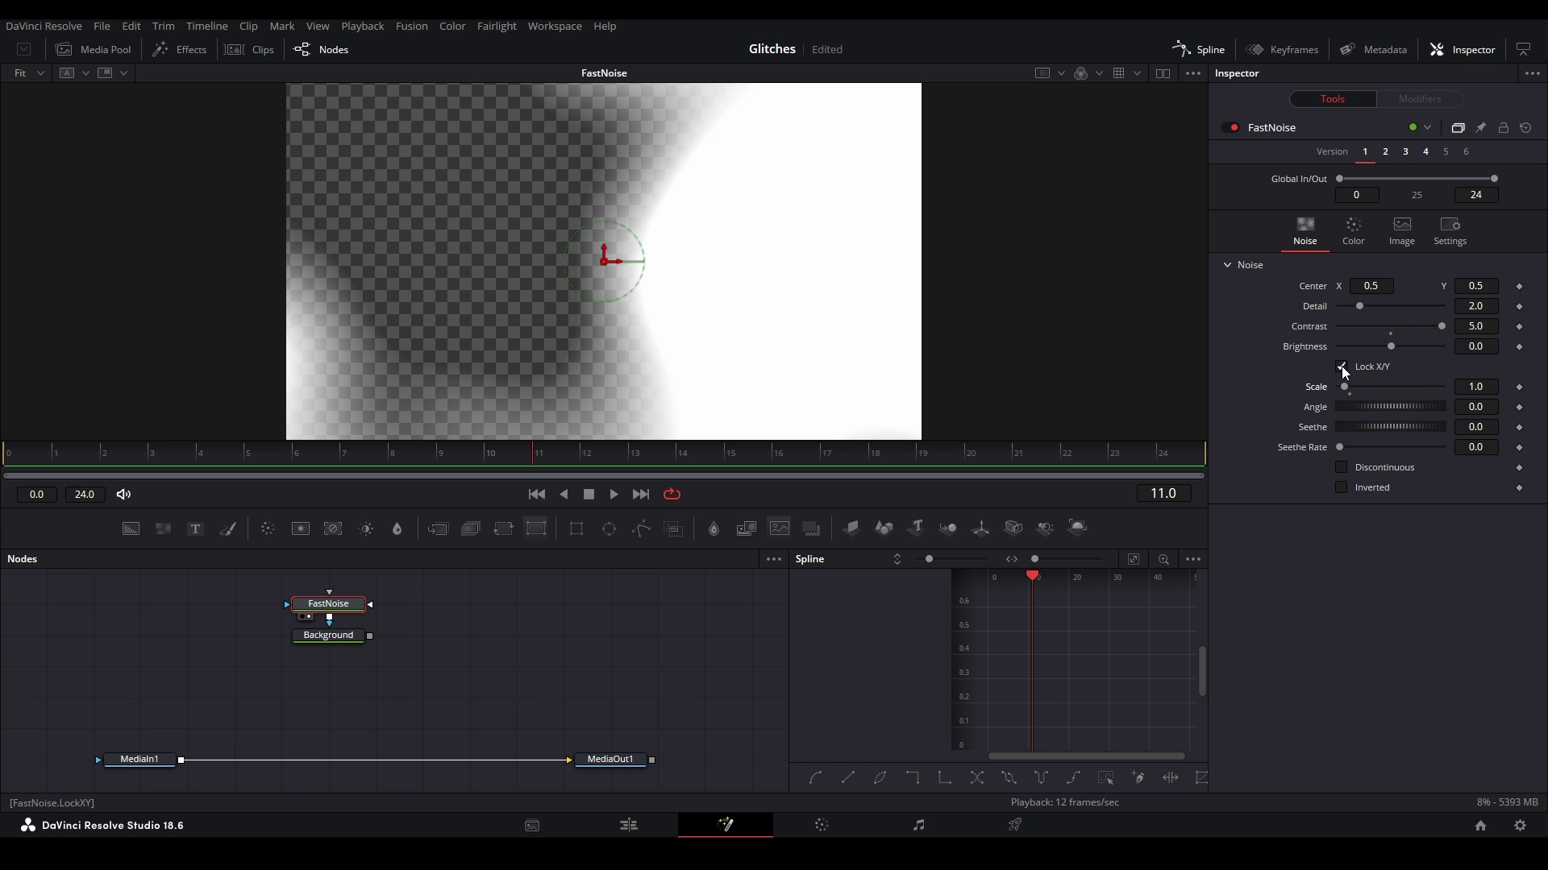
drag(1398, 348, 1370, 340)
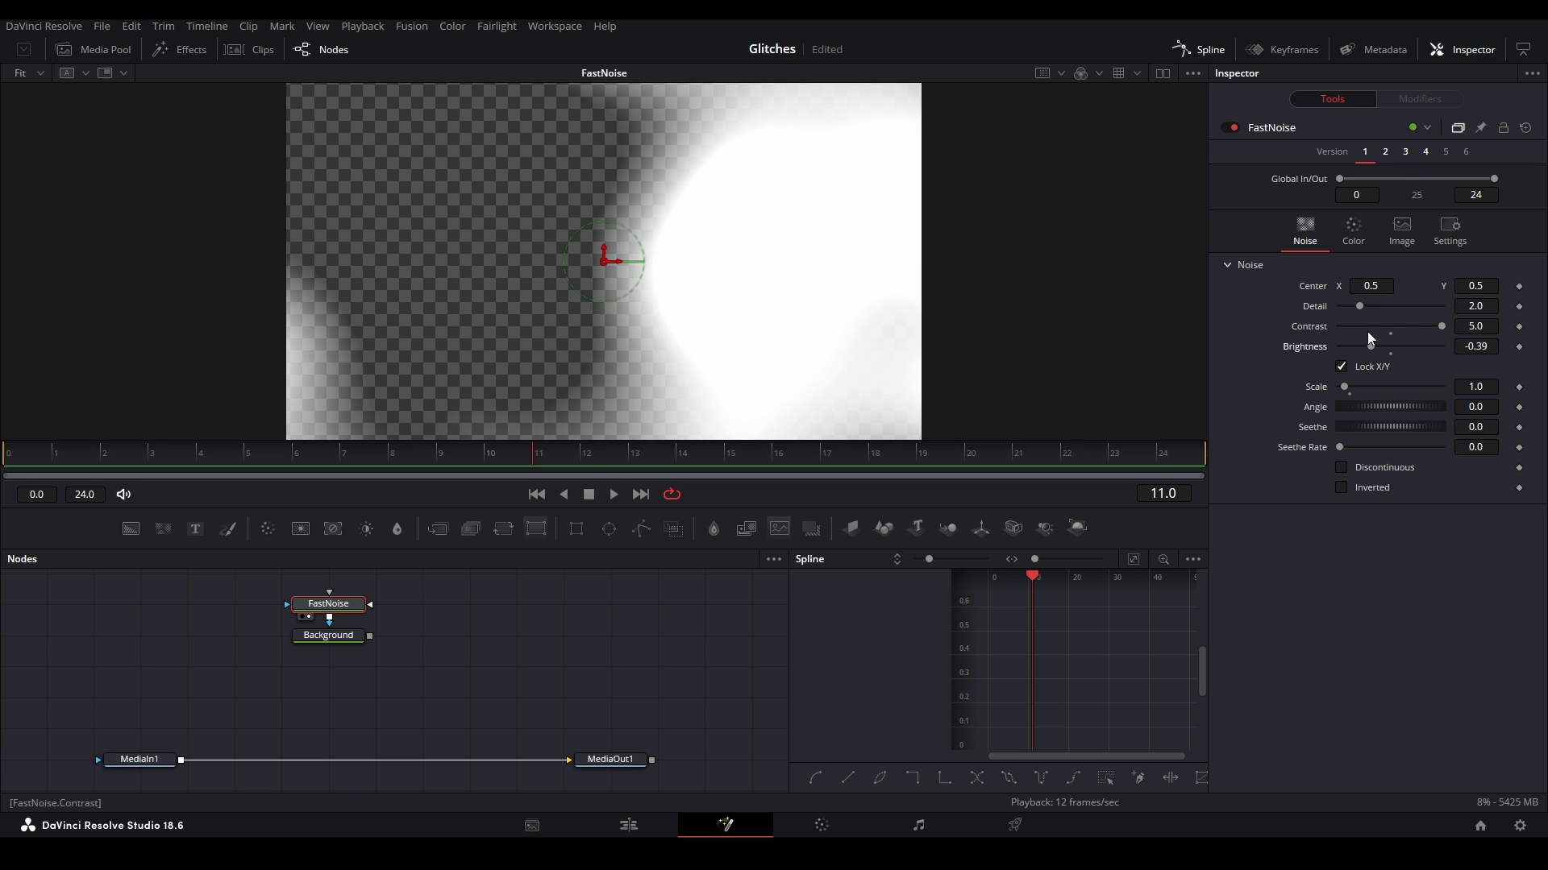
Step: Change the FastNoise color type to Gradient, set the black stop's alpha to 0.0 and move that stop to about 0.33
click(1353, 241)
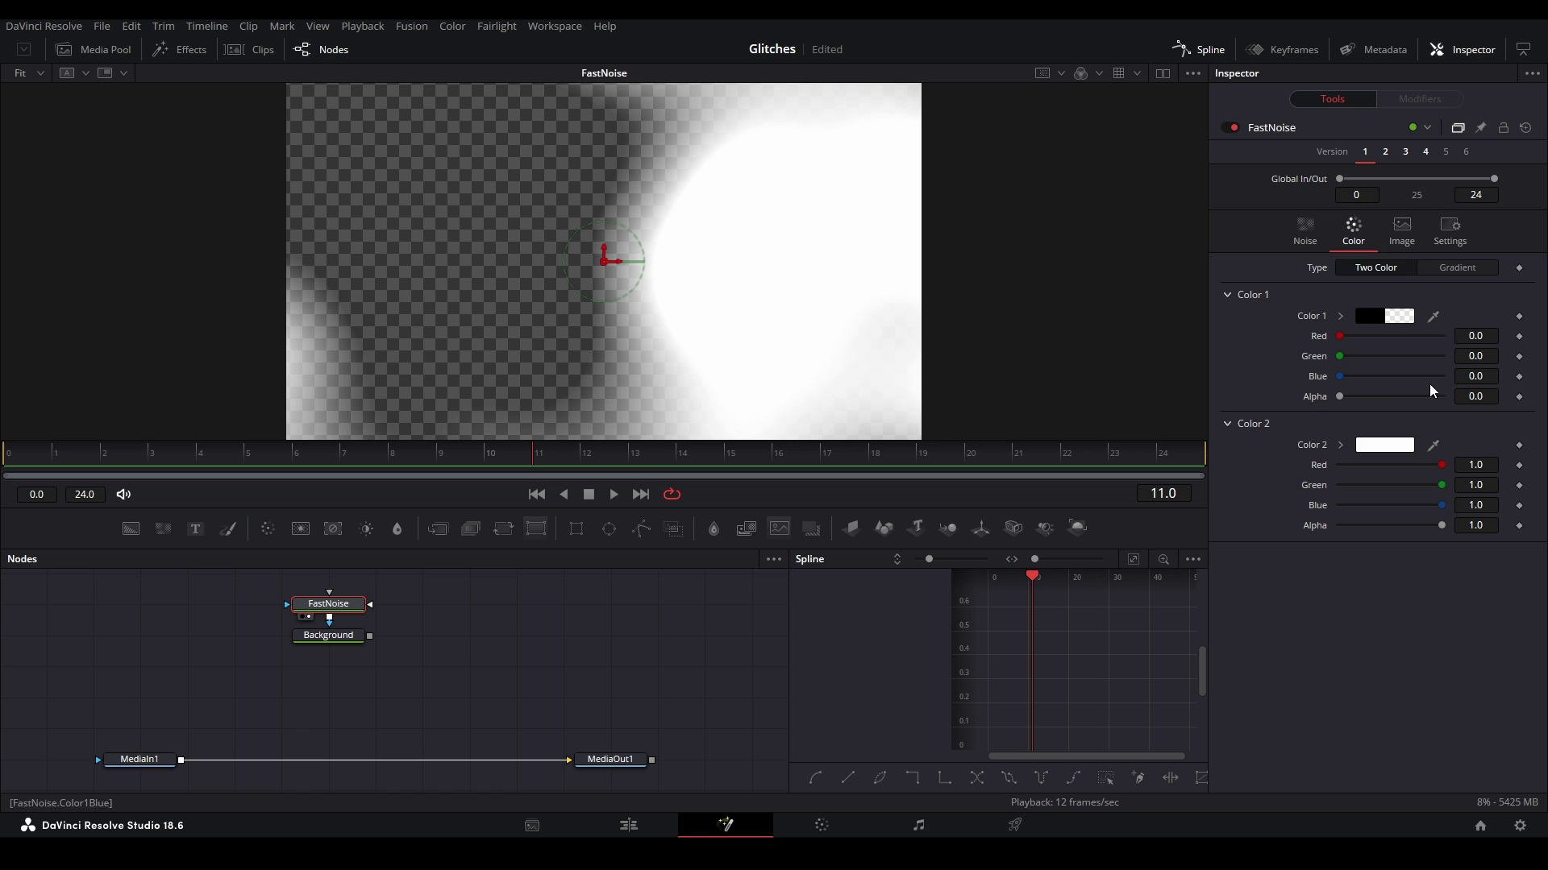
click(1442, 272)
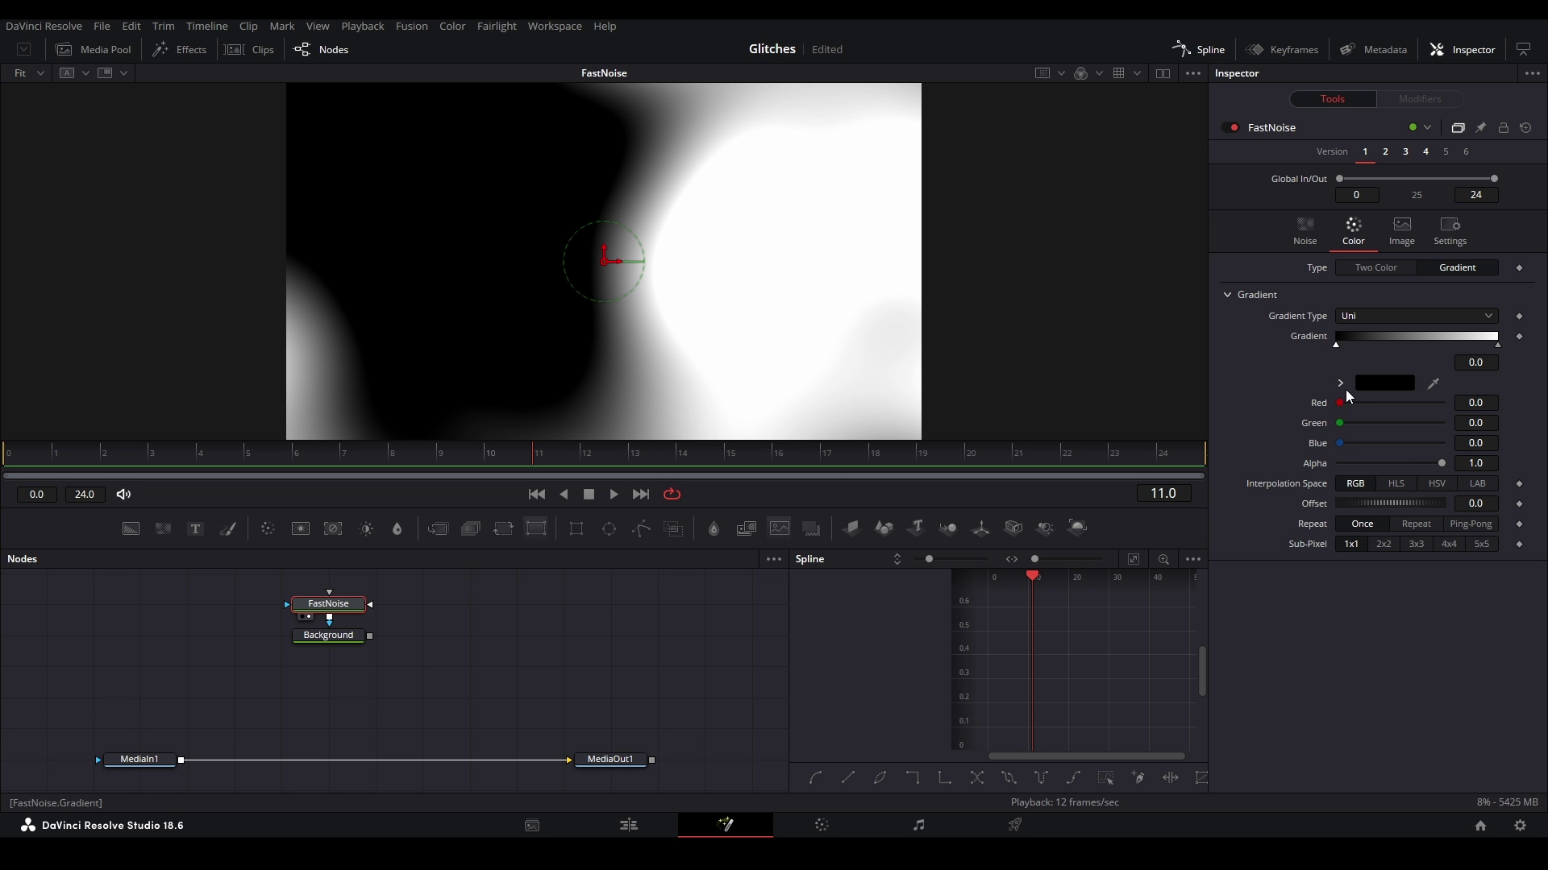
drag(1442, 466, 1339, 464)
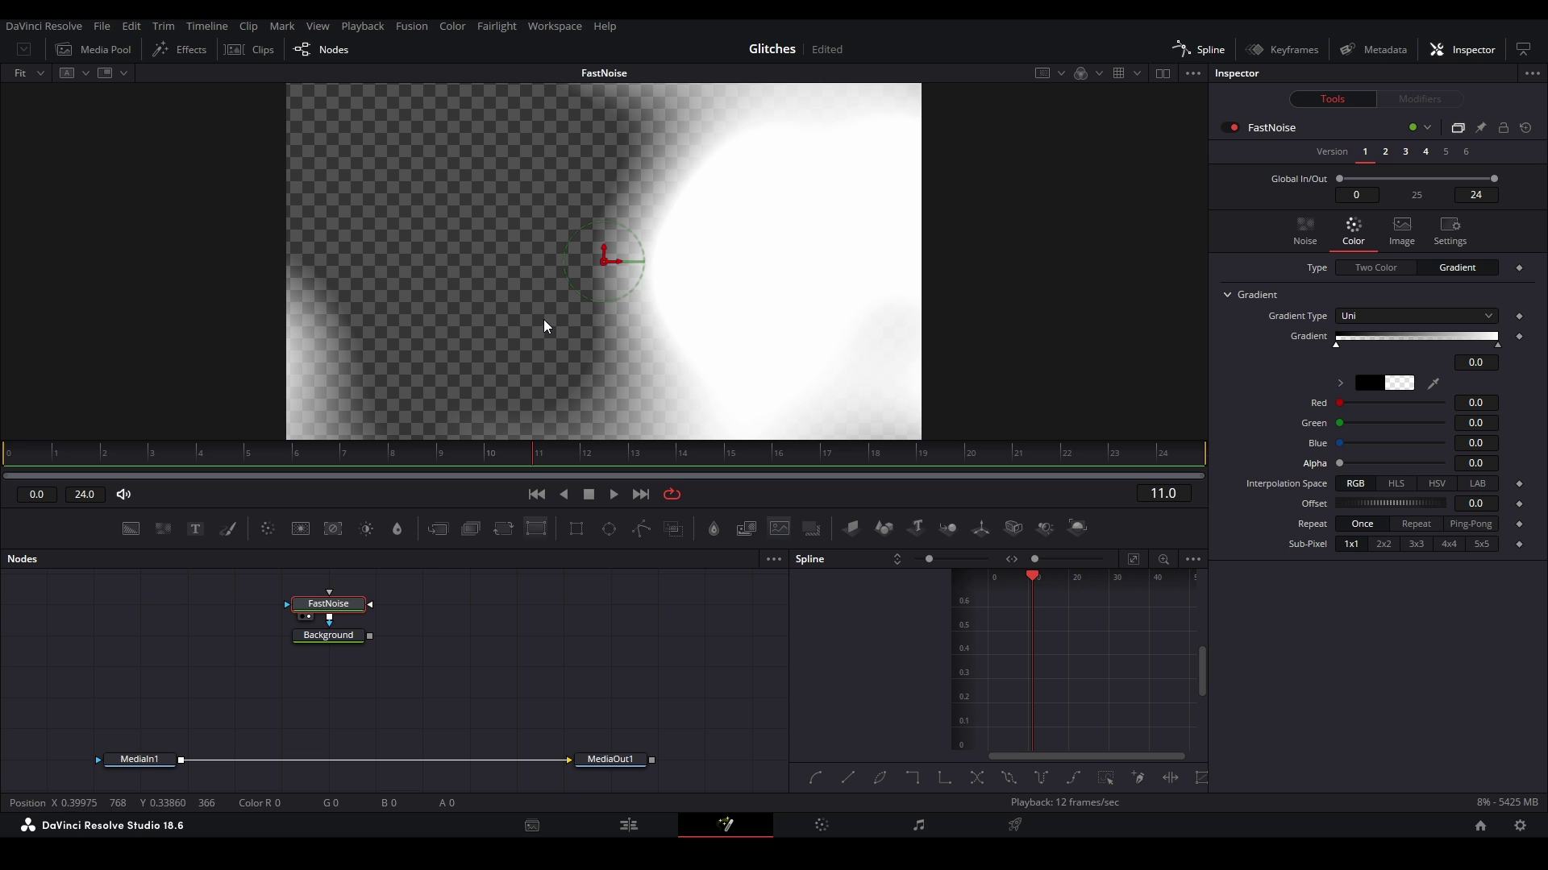
click(507, 634)
drag(1336, 348, 1388, 349)
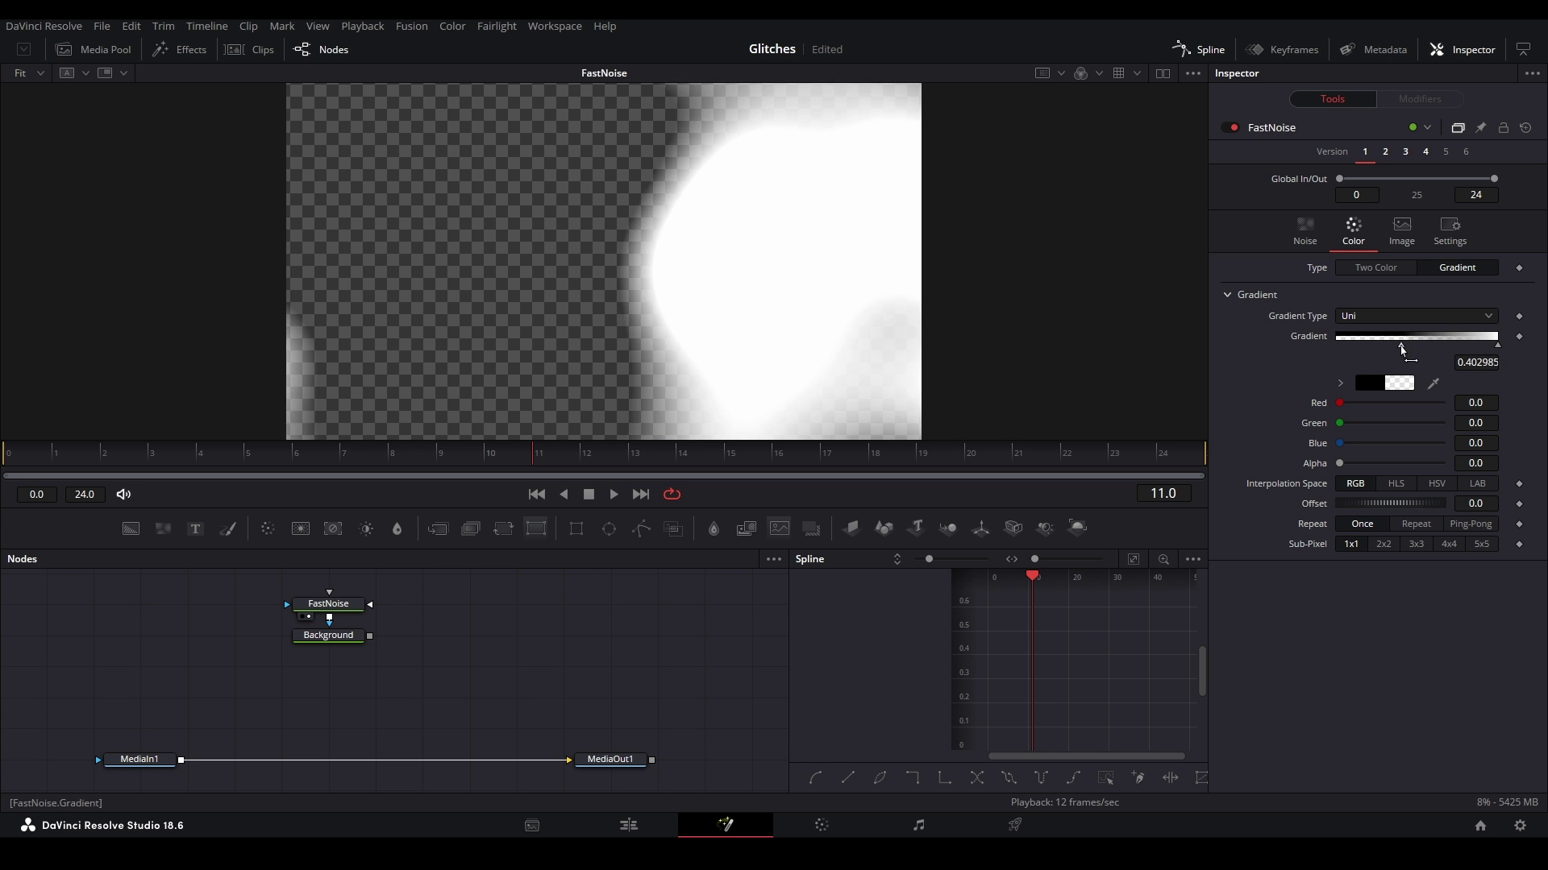
Step: Set the FastNoise seethe rate to 0.3 and preview the noise animation from frame 0
click(9, 456)
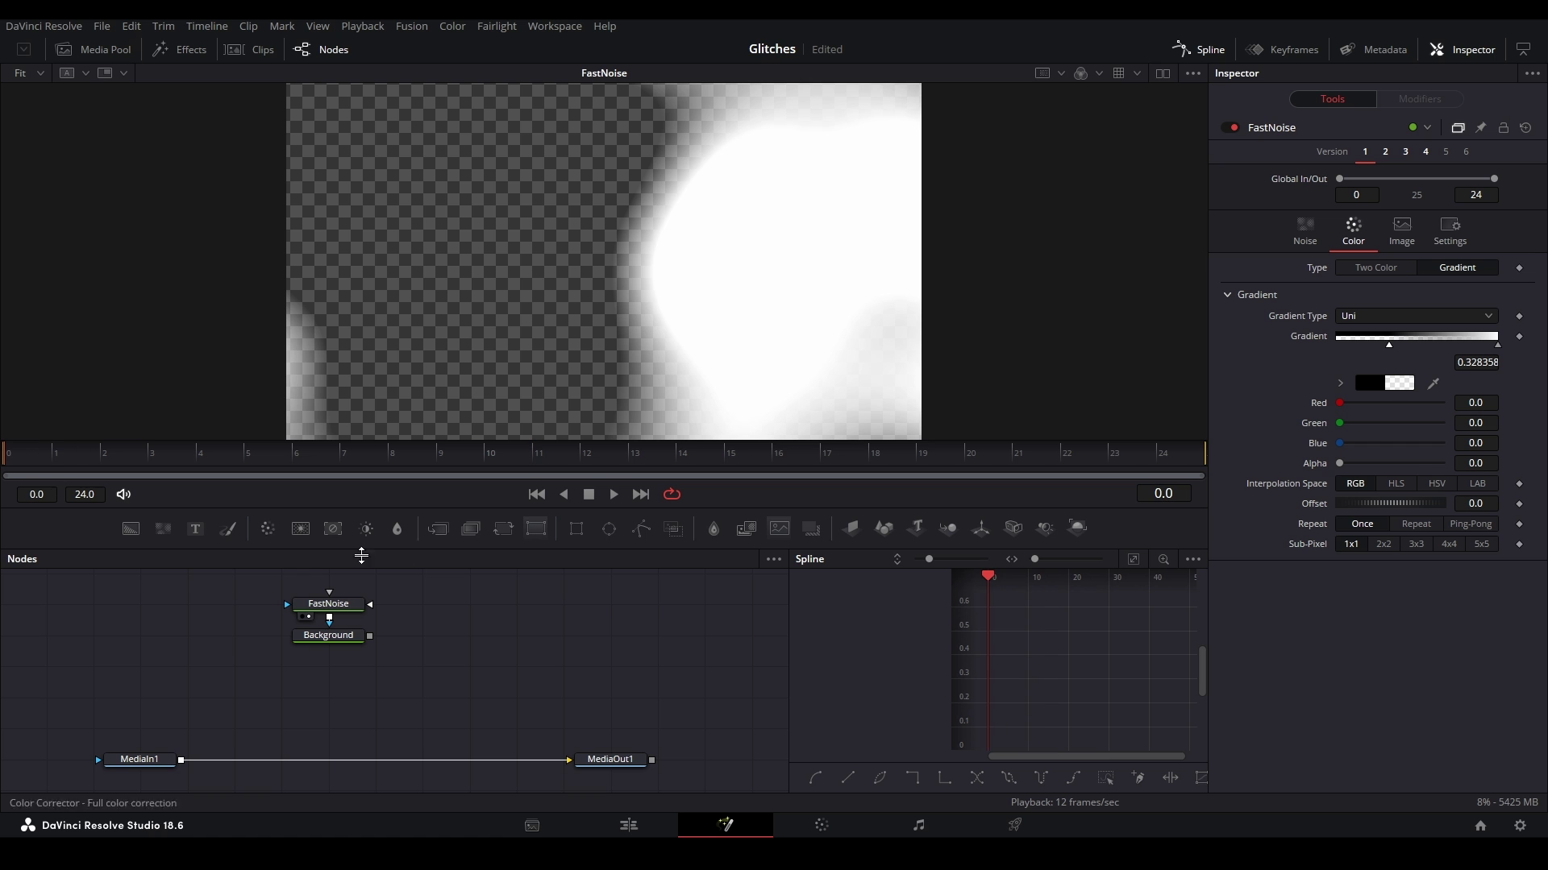
click(339, 606)
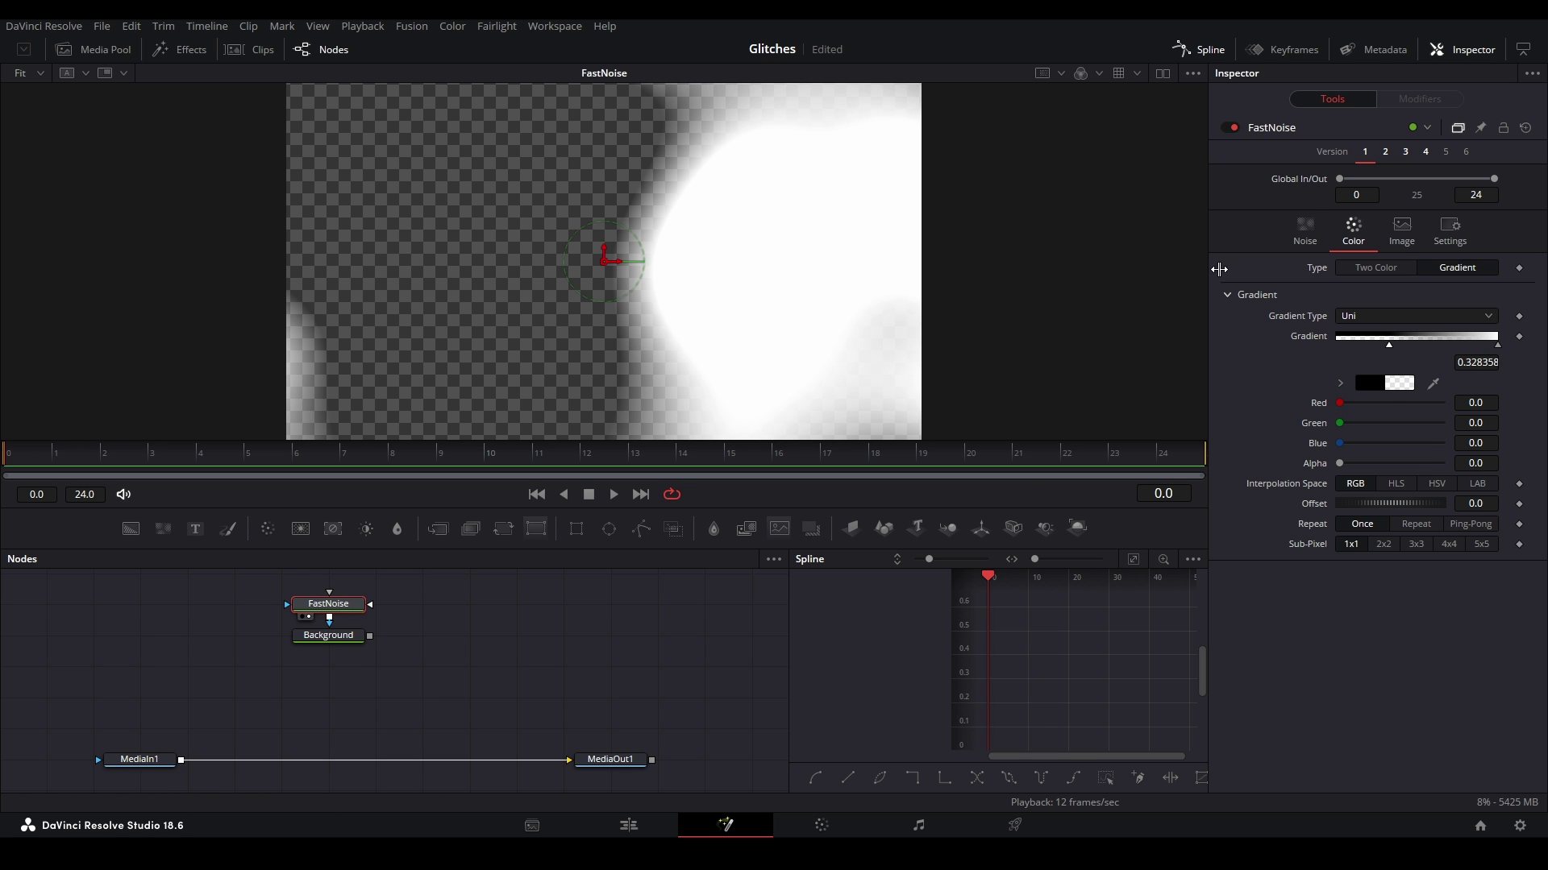
click(1307, 234)
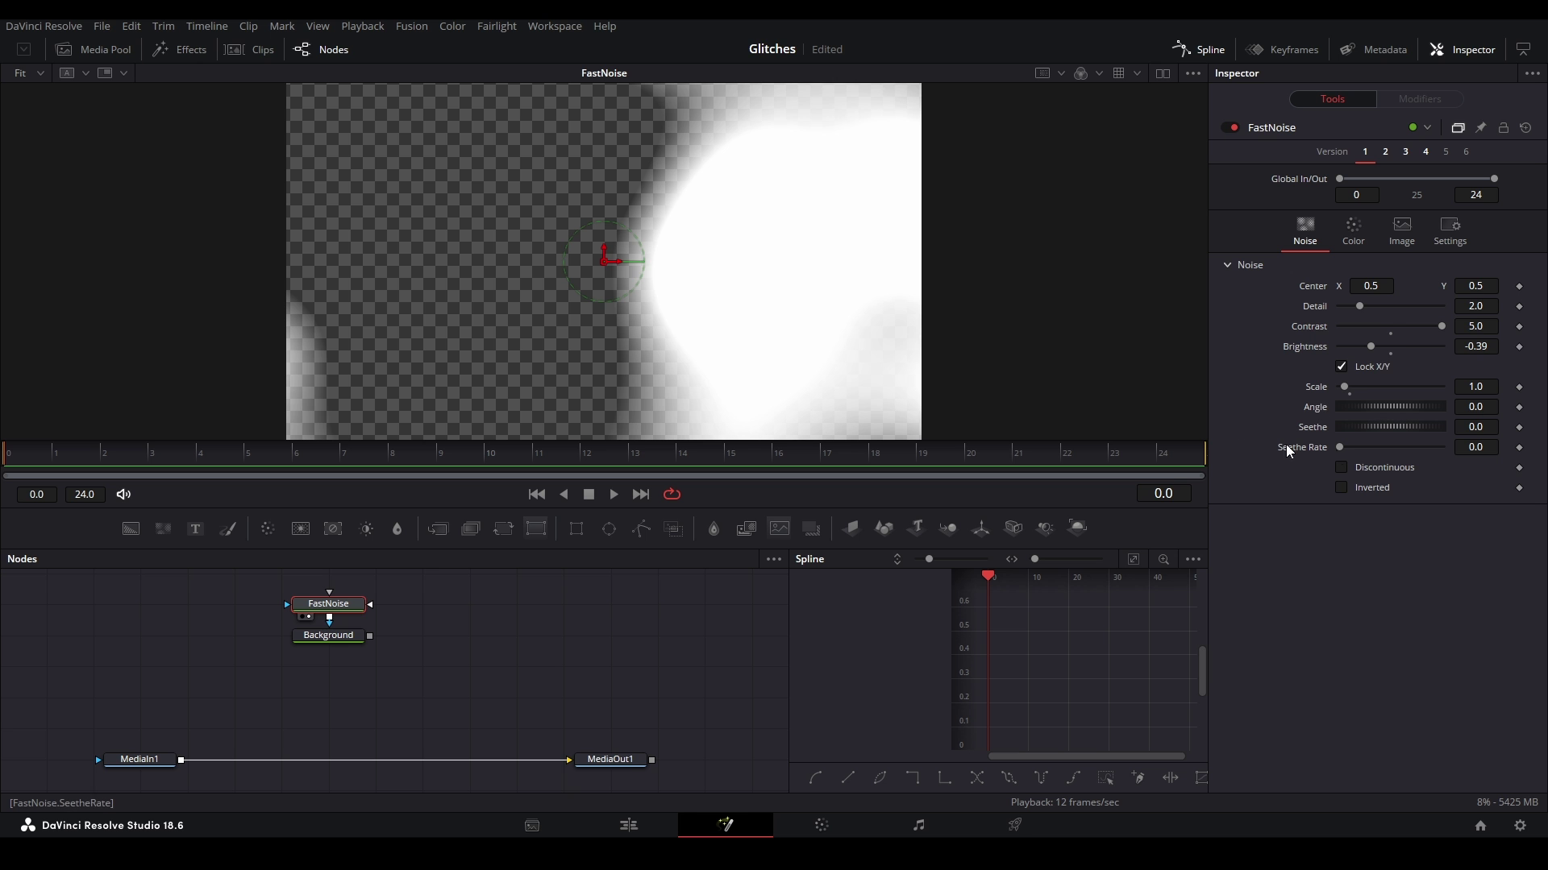
click(1416, 450)
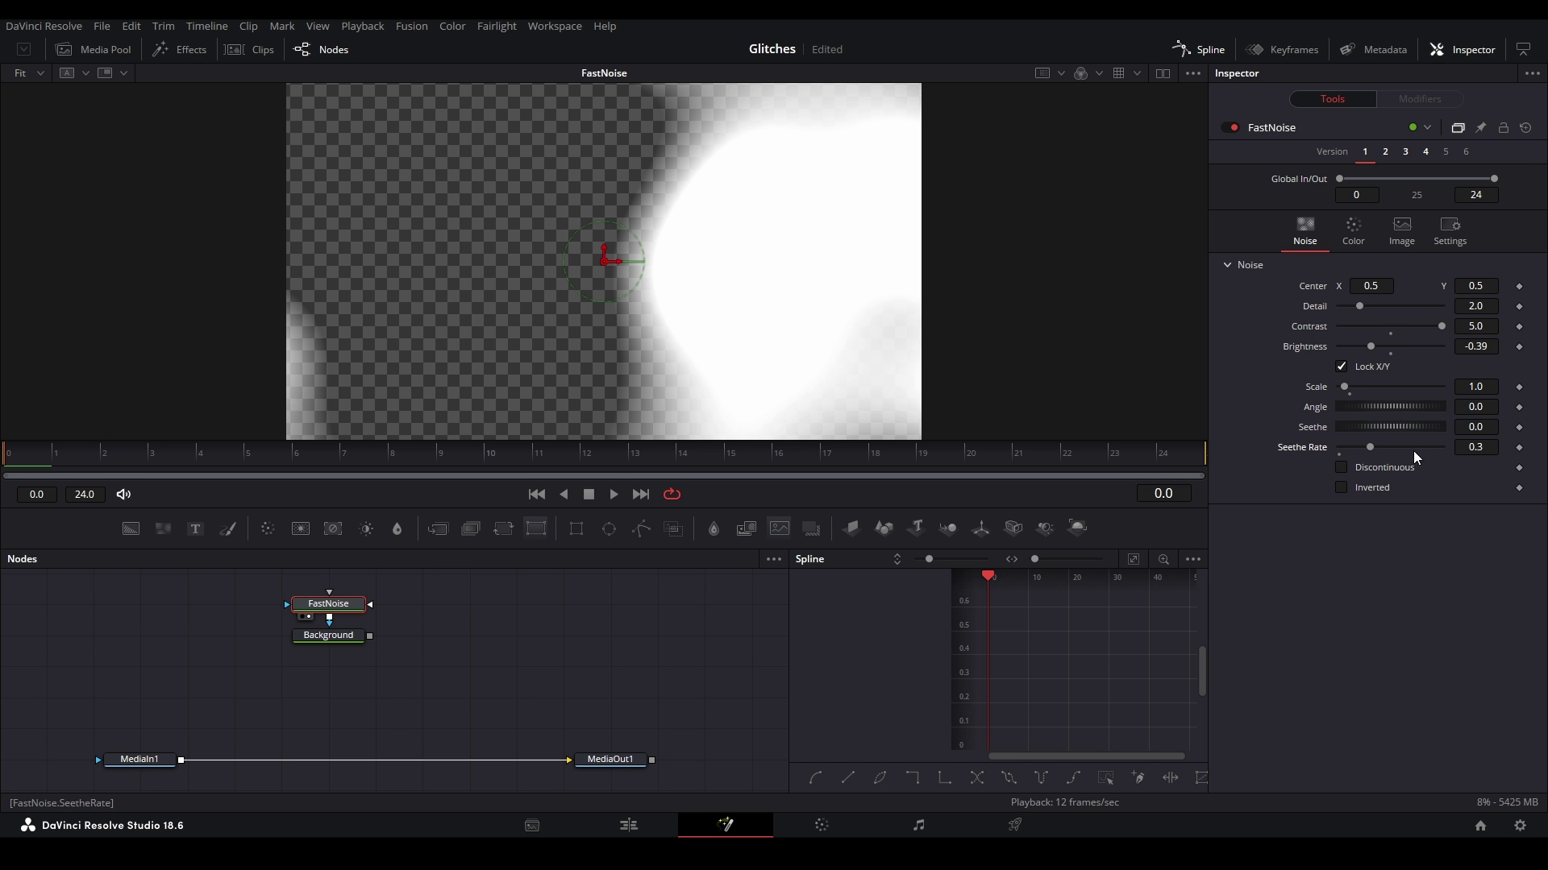
key(space)
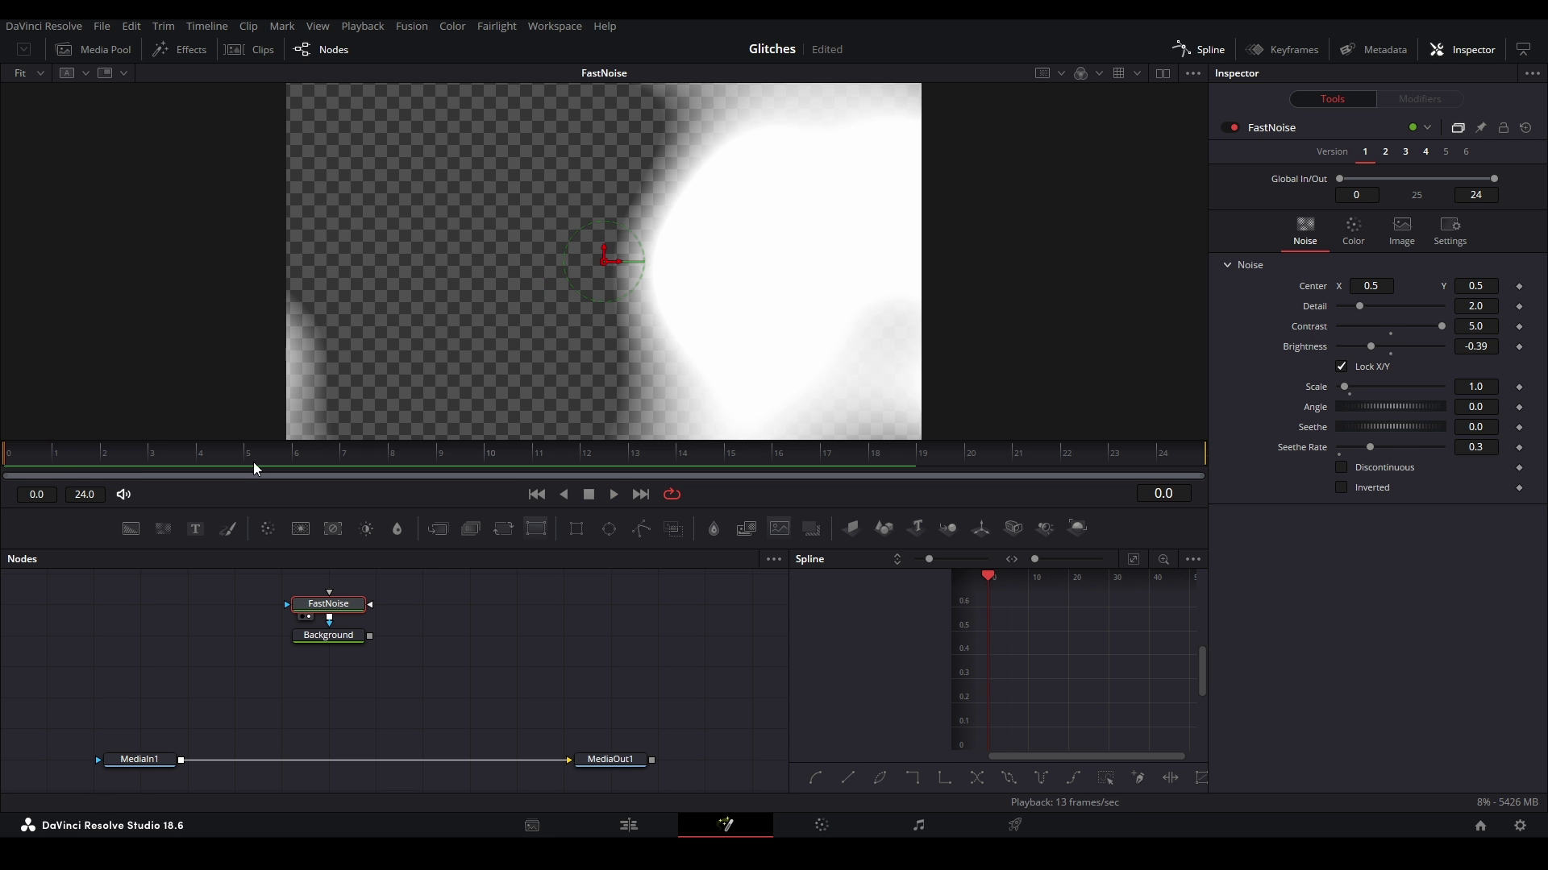
click(39, 468)
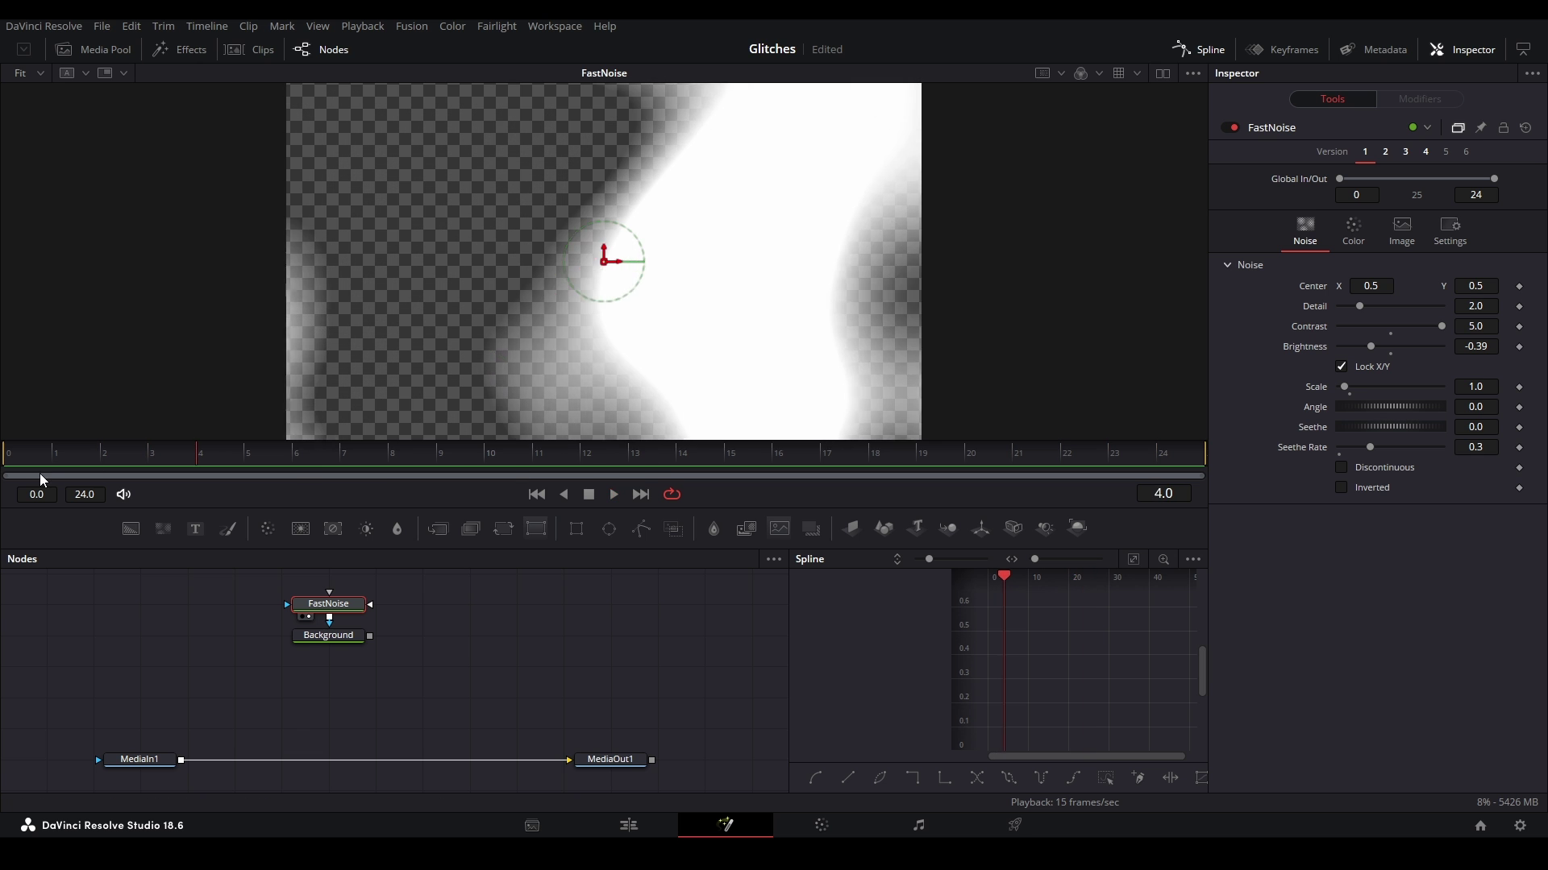
Step: Move the FastNoise gradient's black stop to 0.0, test different gradient offsets and reset the offset to 0.0
click(1341, 236)
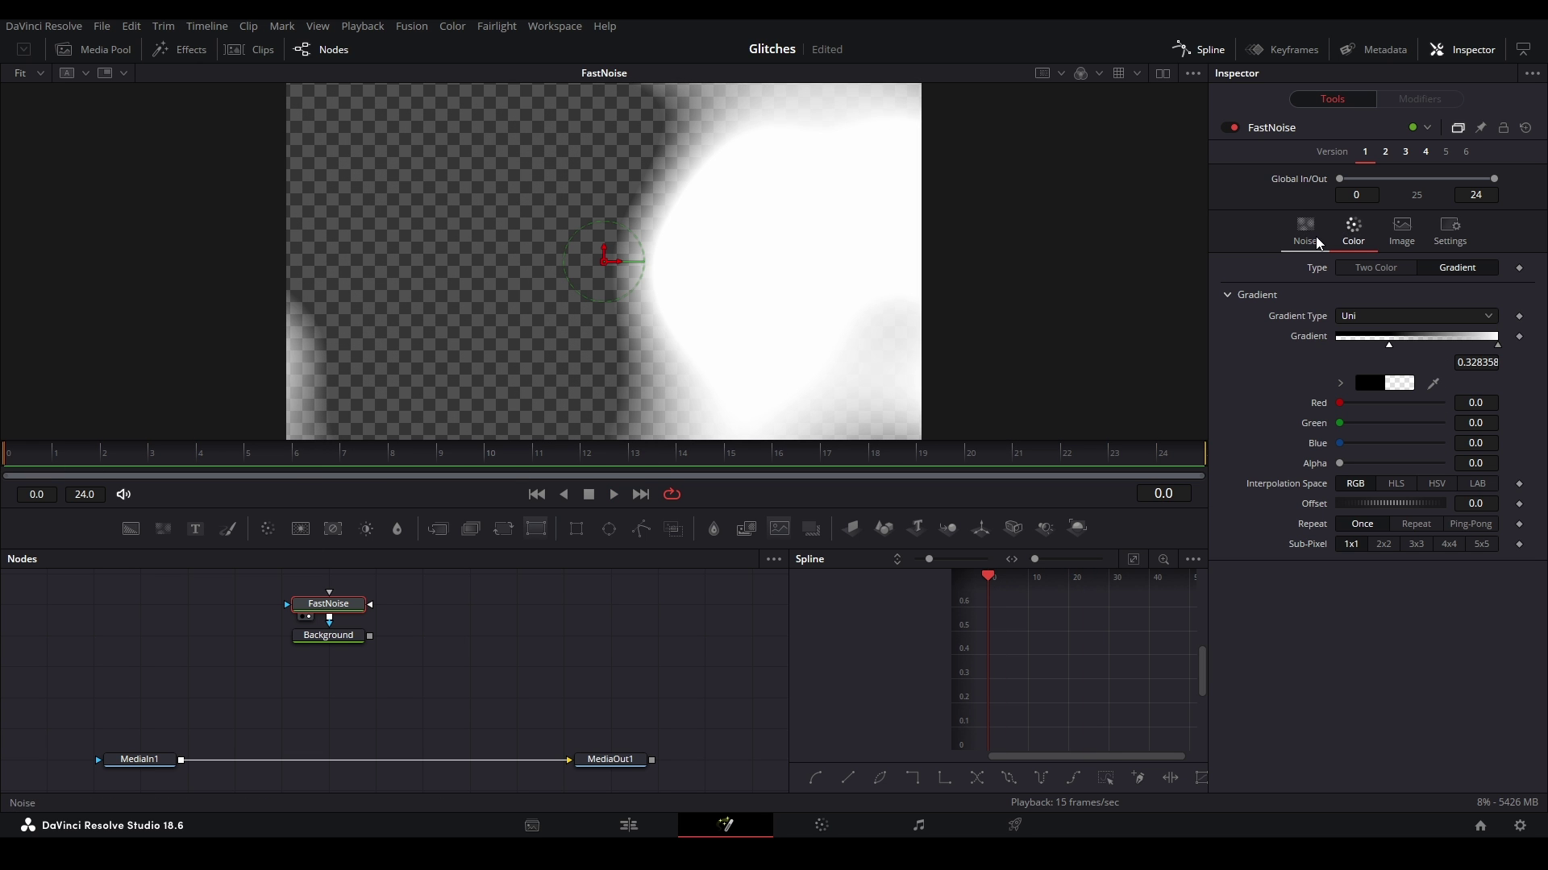
drag(1471, 505, 1218, 510)
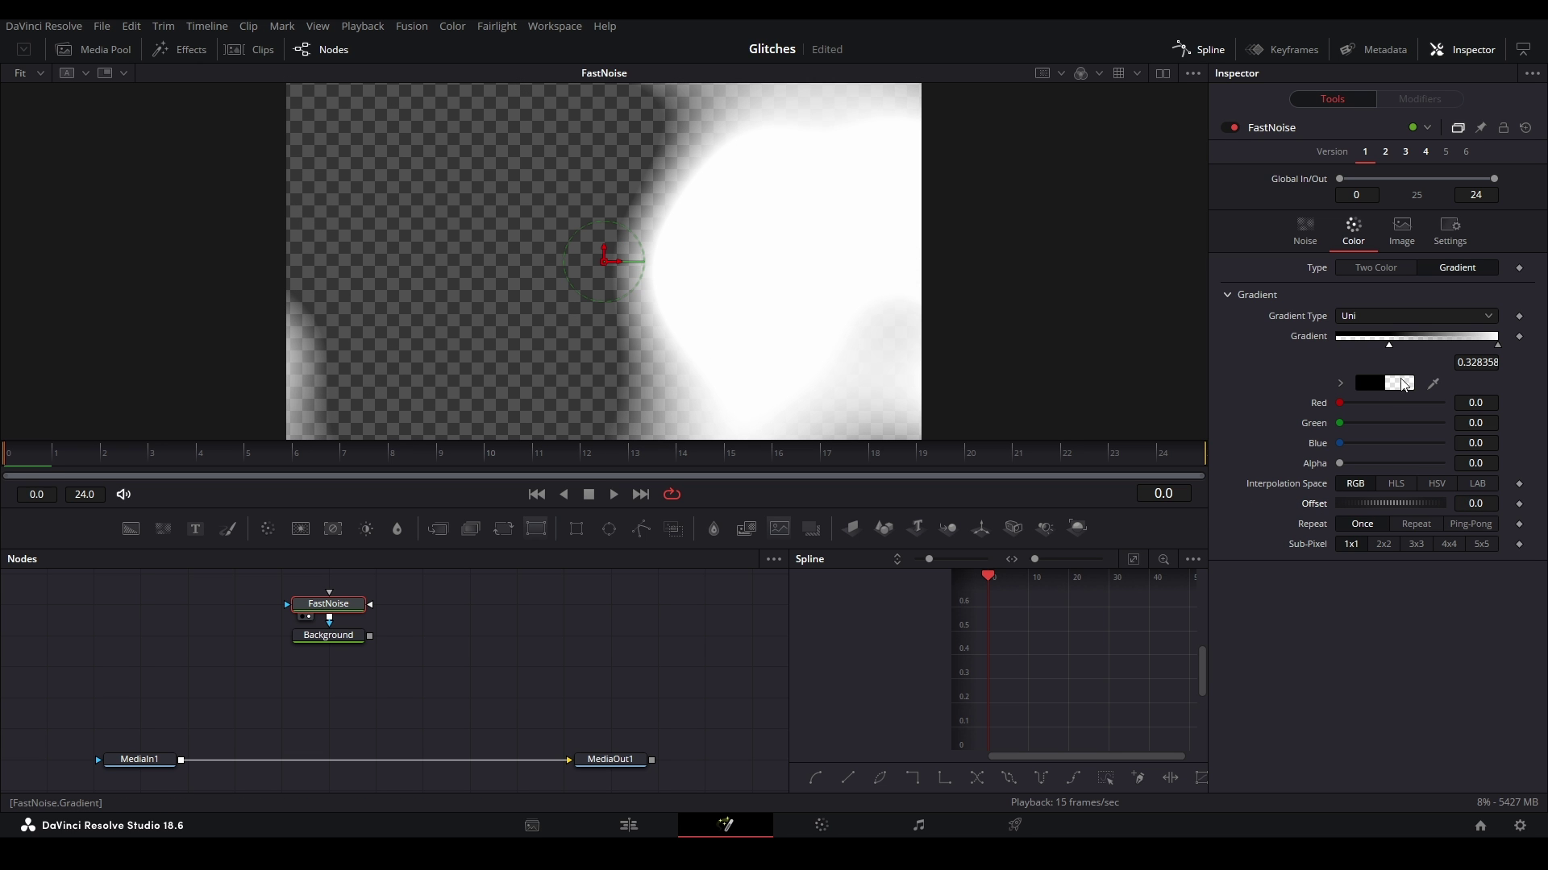
drag(1393, 349, 1233, 360)
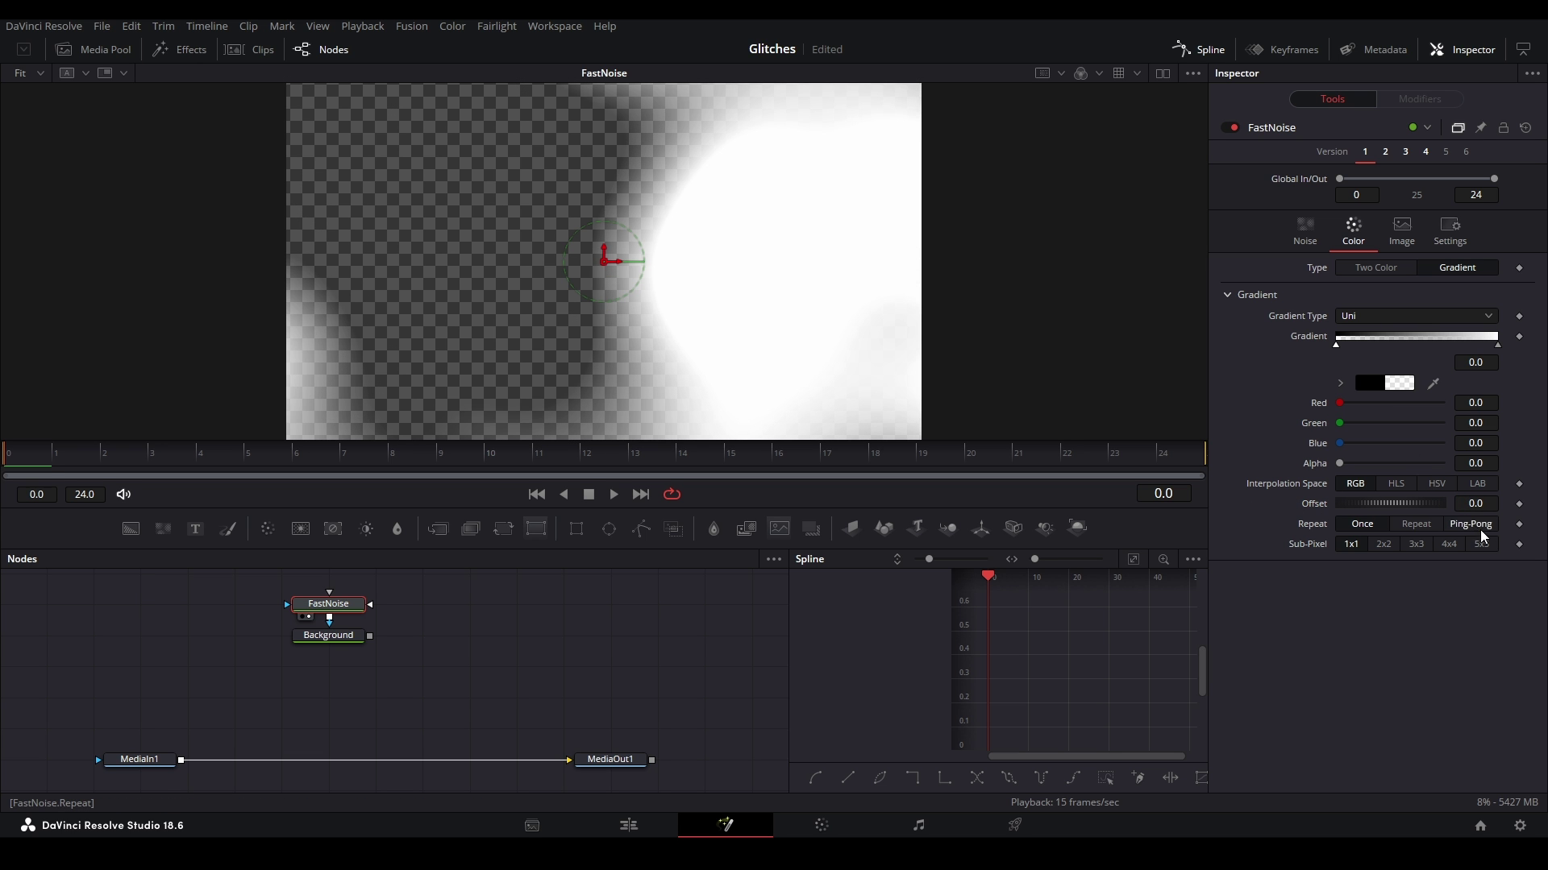
drag(1407, 505, 1108, 512)
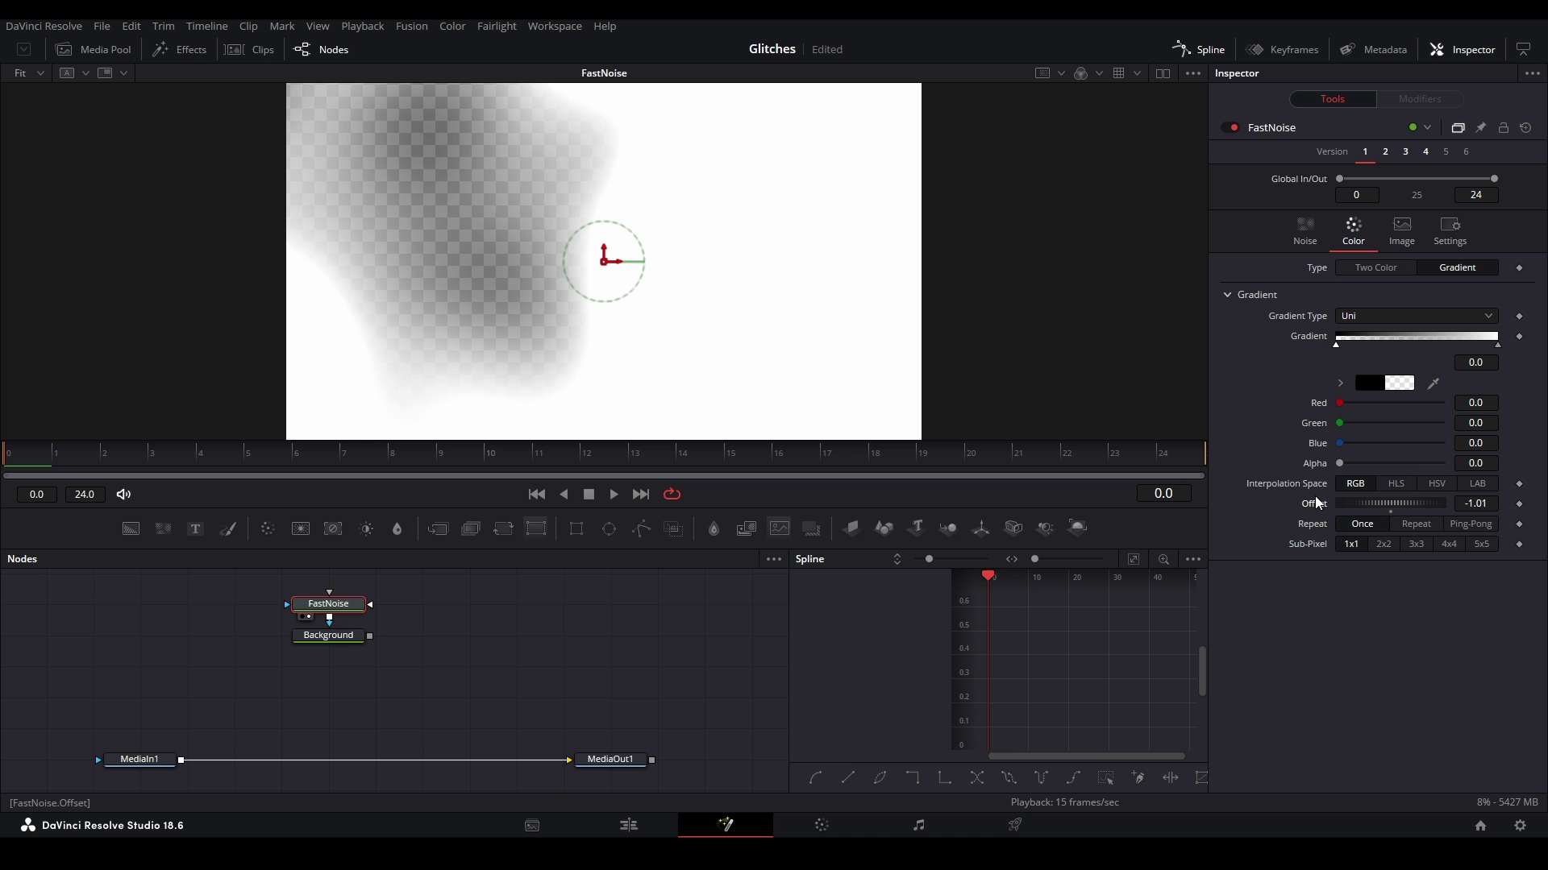
double_click(1325, 508)
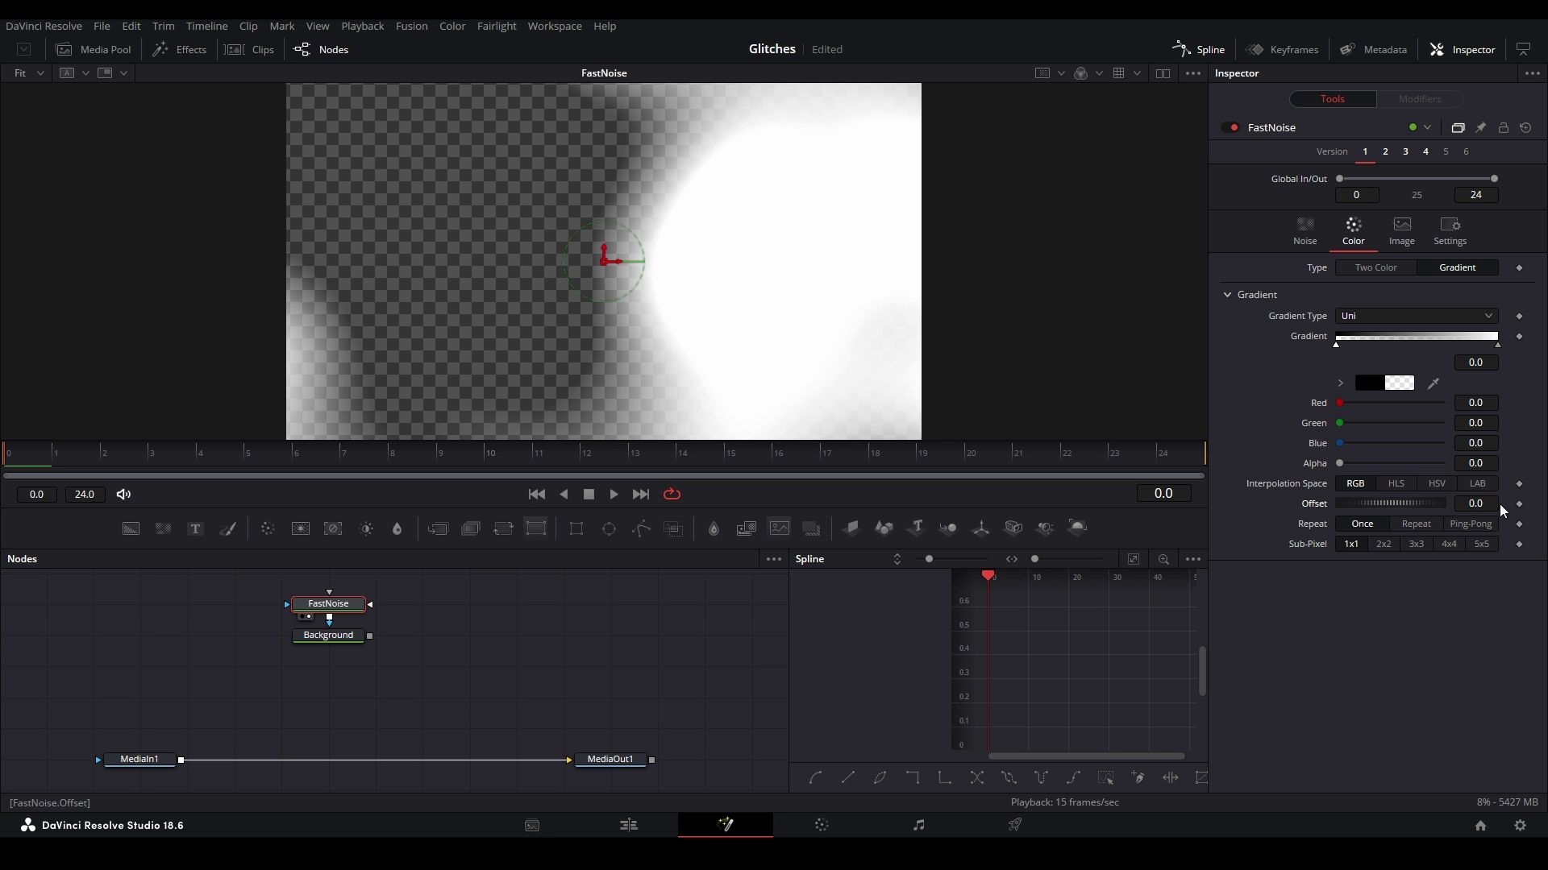
Step: Keyframe the FastNoise gradient offset at about -1.56 on frame 12
click(586, 456)
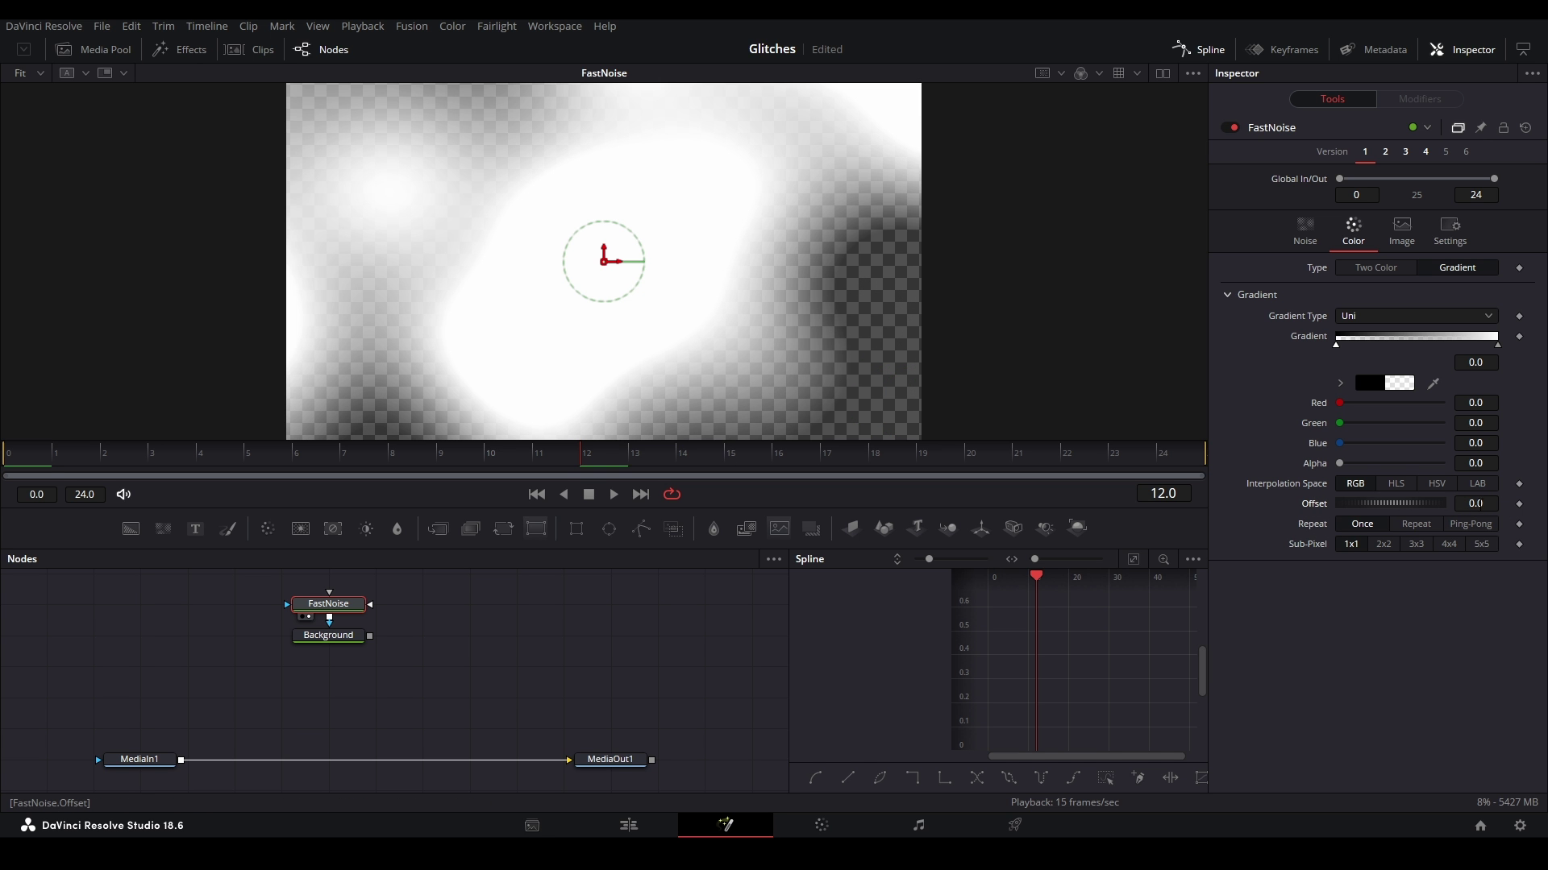
drag(1480, 505, 1399, 506)
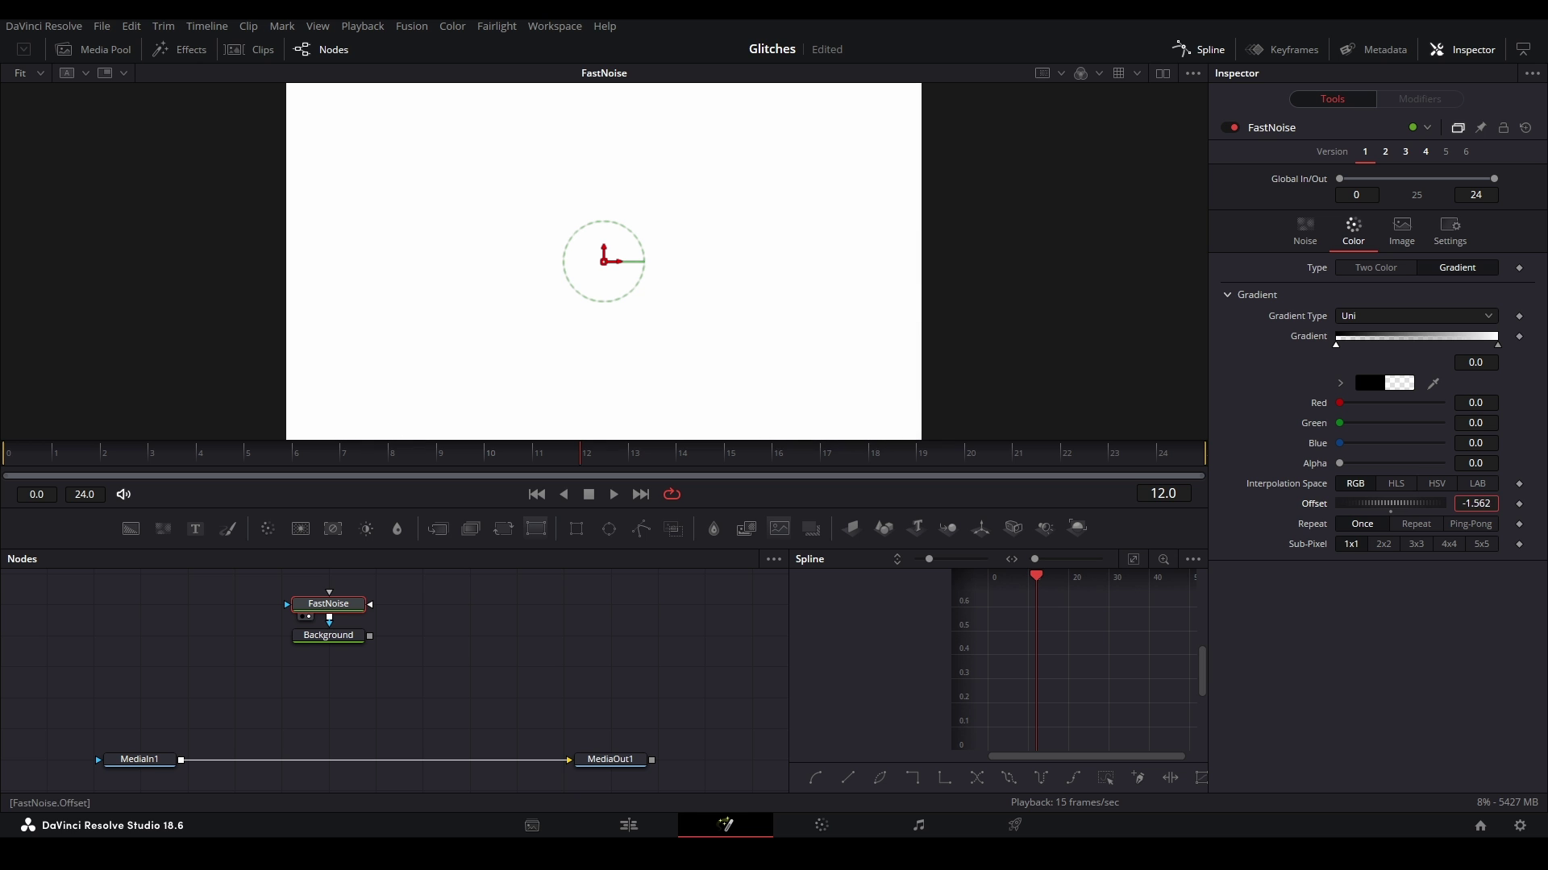
click(1518, 504)
Step: Keyframe the gradient offset at 1.77 on frame 0 and about 1.7 on frame 24, and preview the animation
click(56, 461)
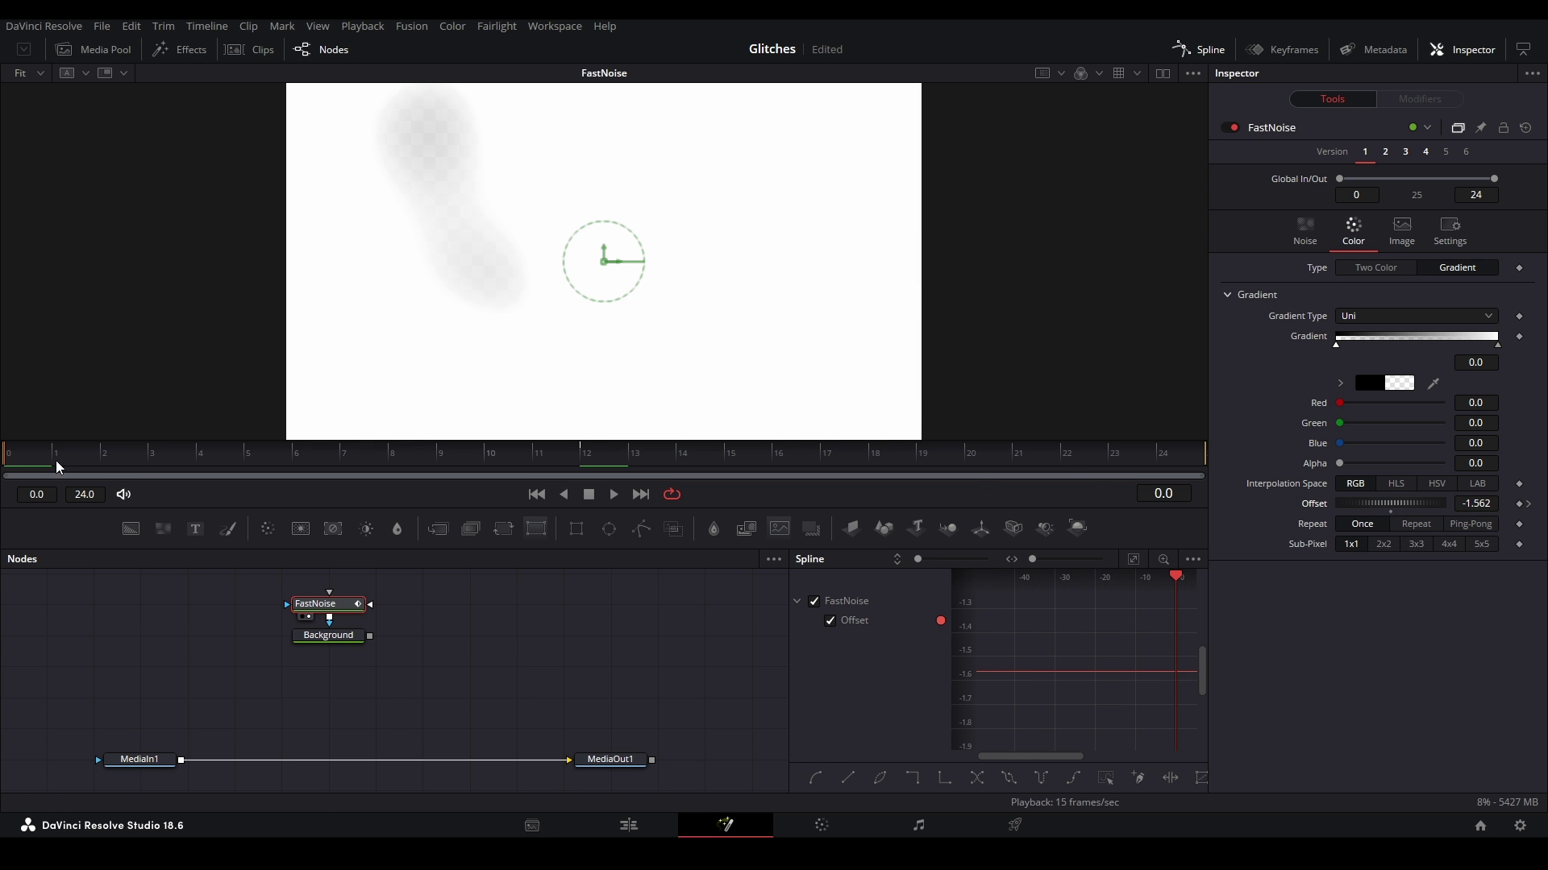
mouse_move(1475, 504)
mouse_down()
mouse_move(1547, 504)
mouse_move(1459, 503)
mouse_up()
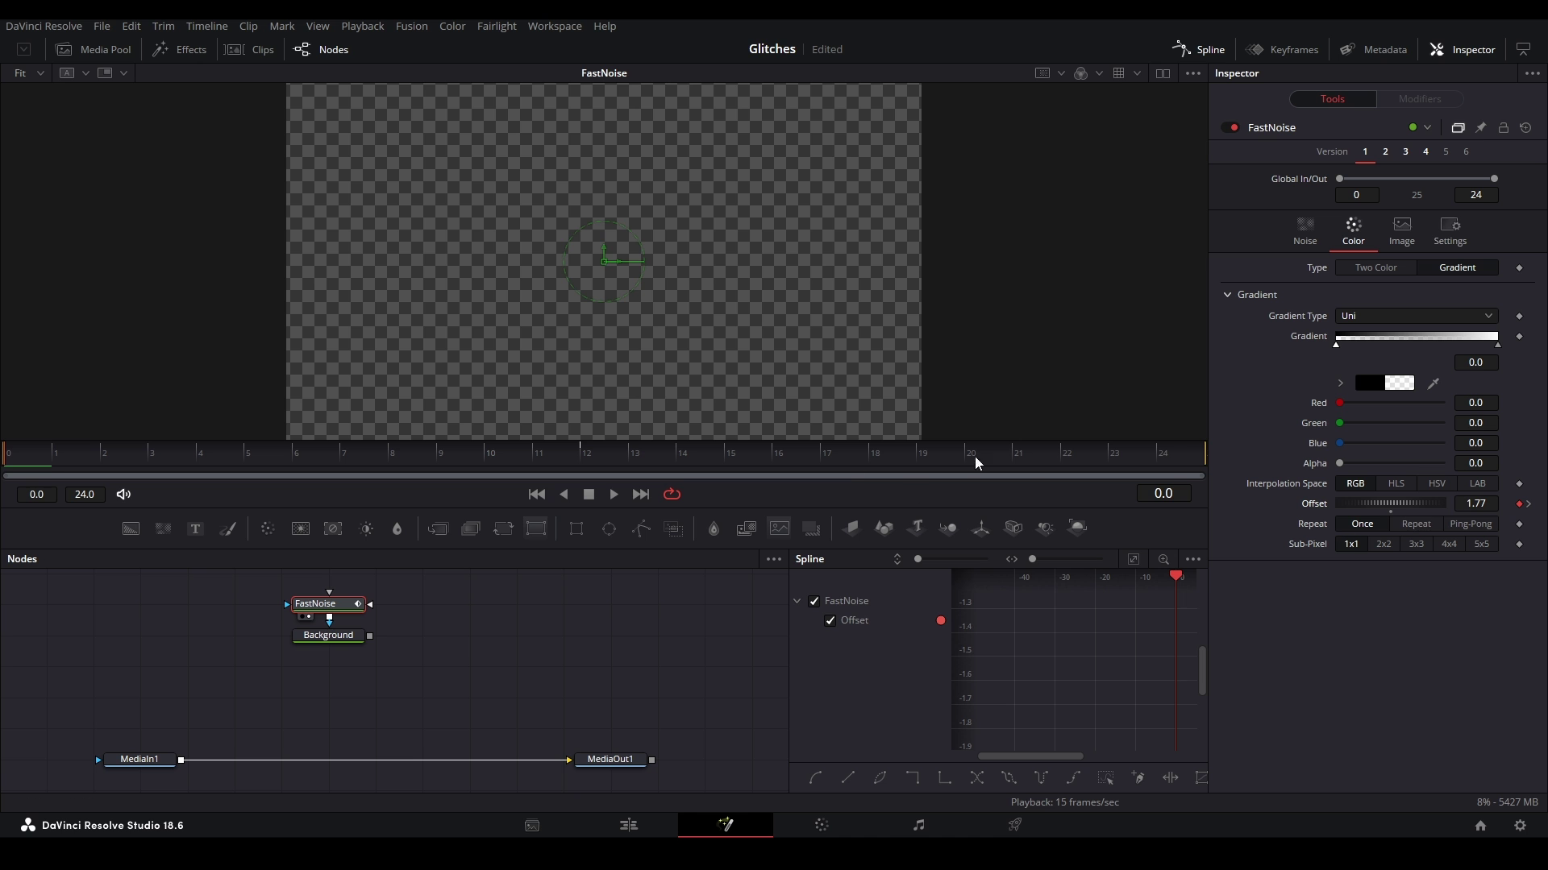
click(1169, 450)
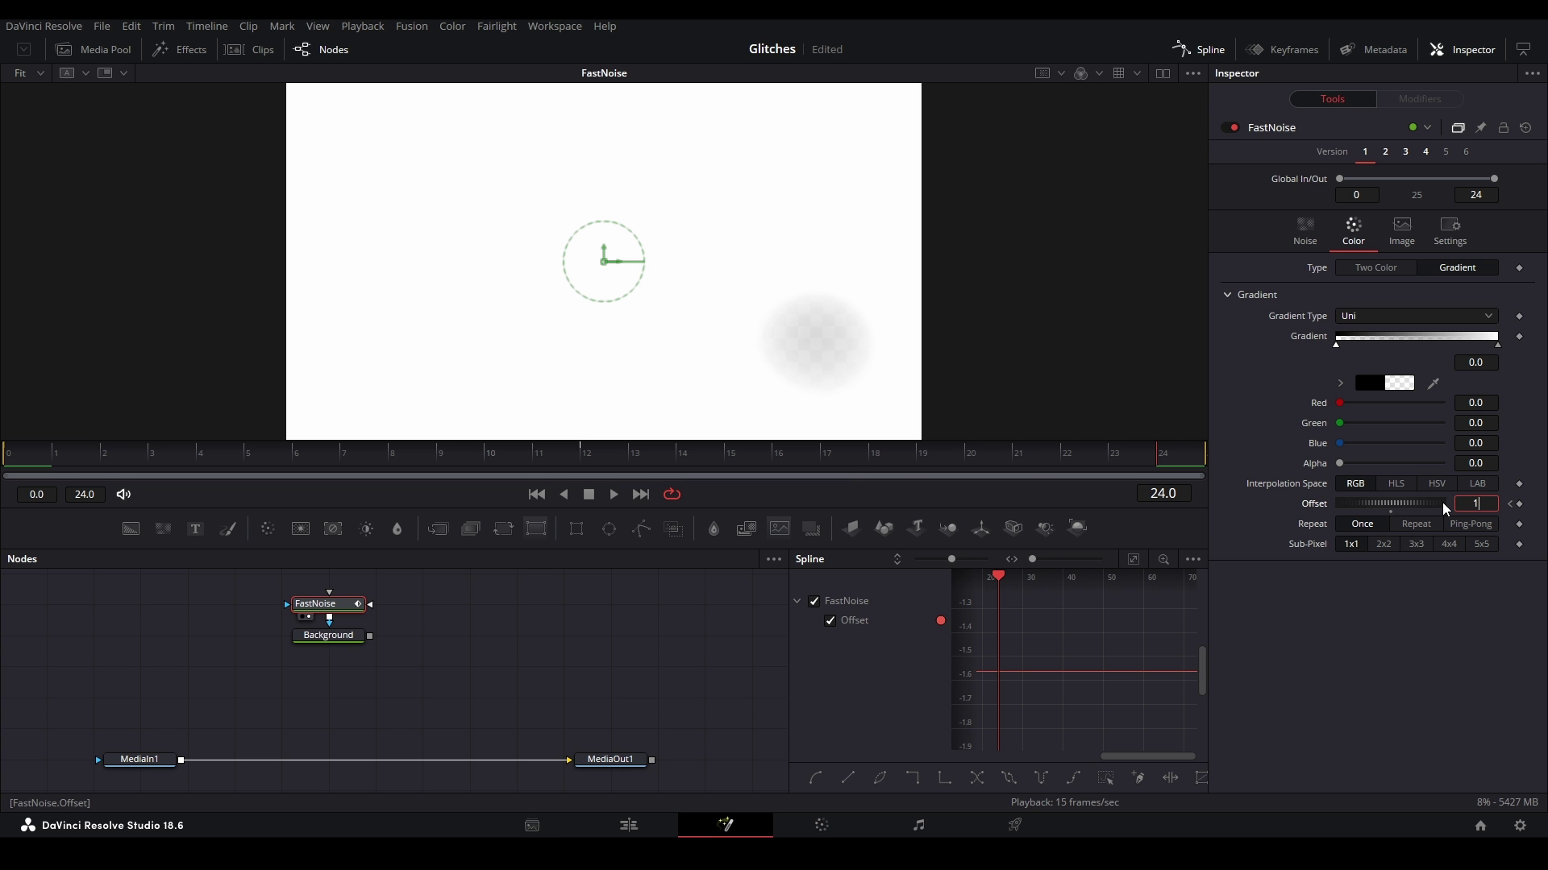
key(Return)
key(space)
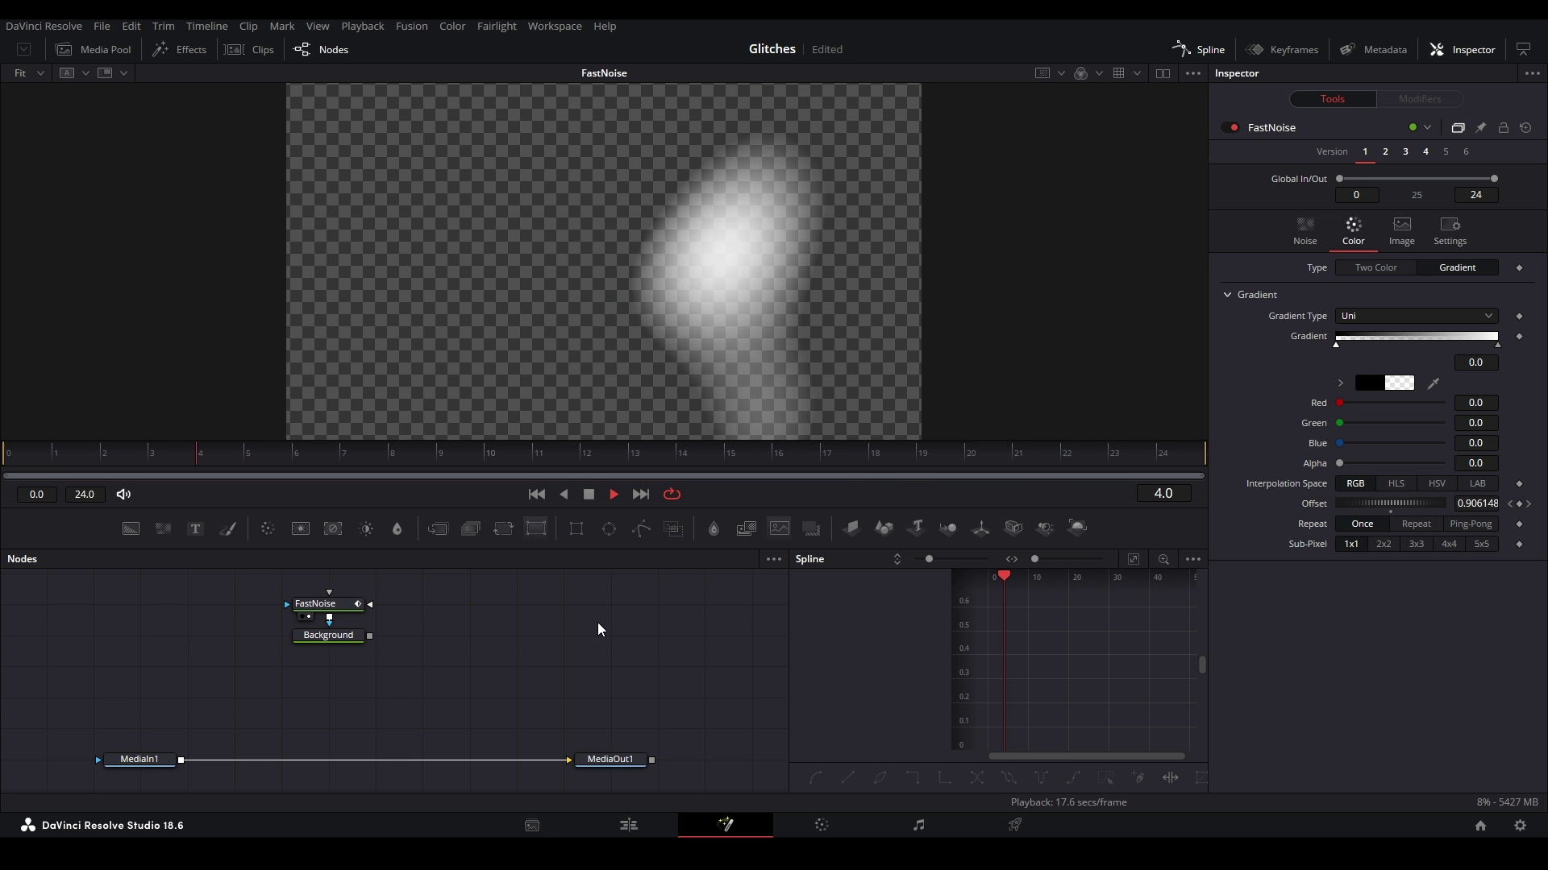
key(space)
Step: Set the FastNoise seethe rate to 0.5 and its seethe to about 3.85, and preview the noise
click(1314, 245)
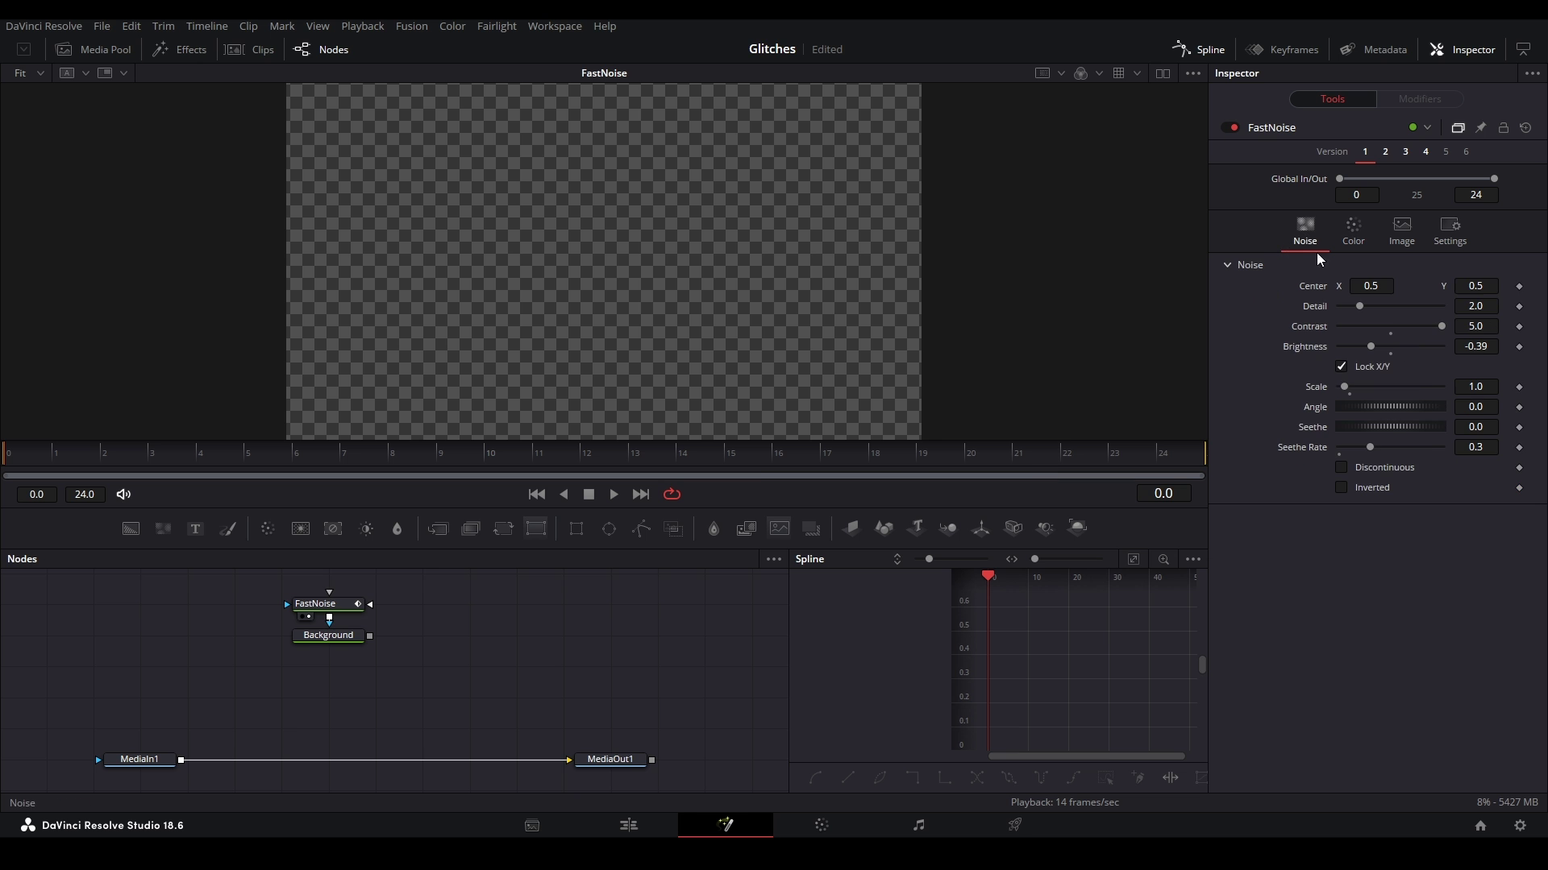
key(space)
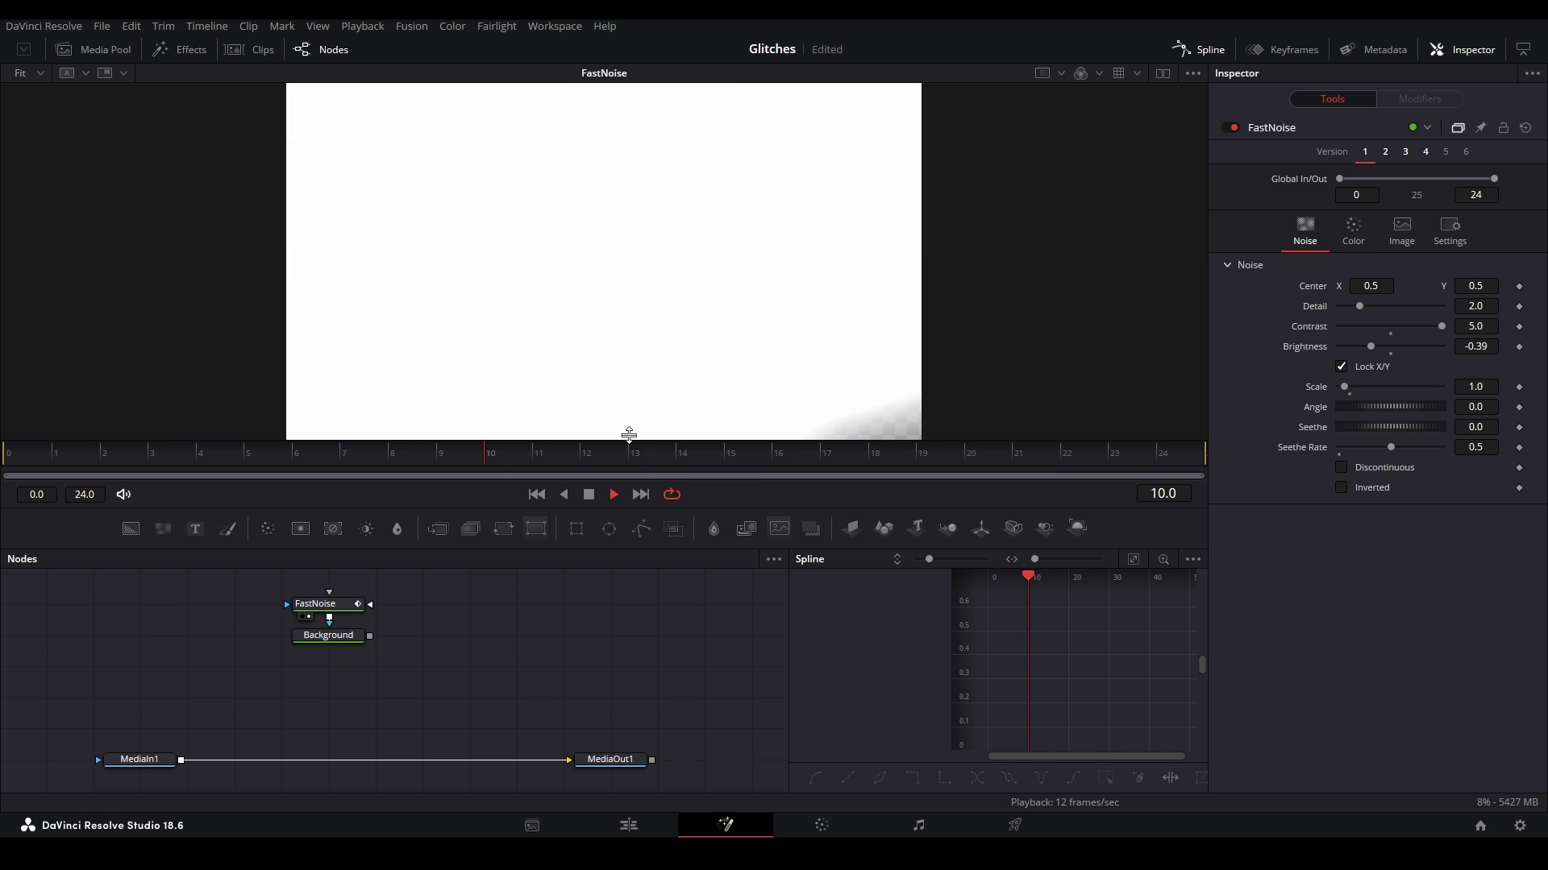
click(456, 464)
drag(1362, 430, 1547, 440)
key(space)
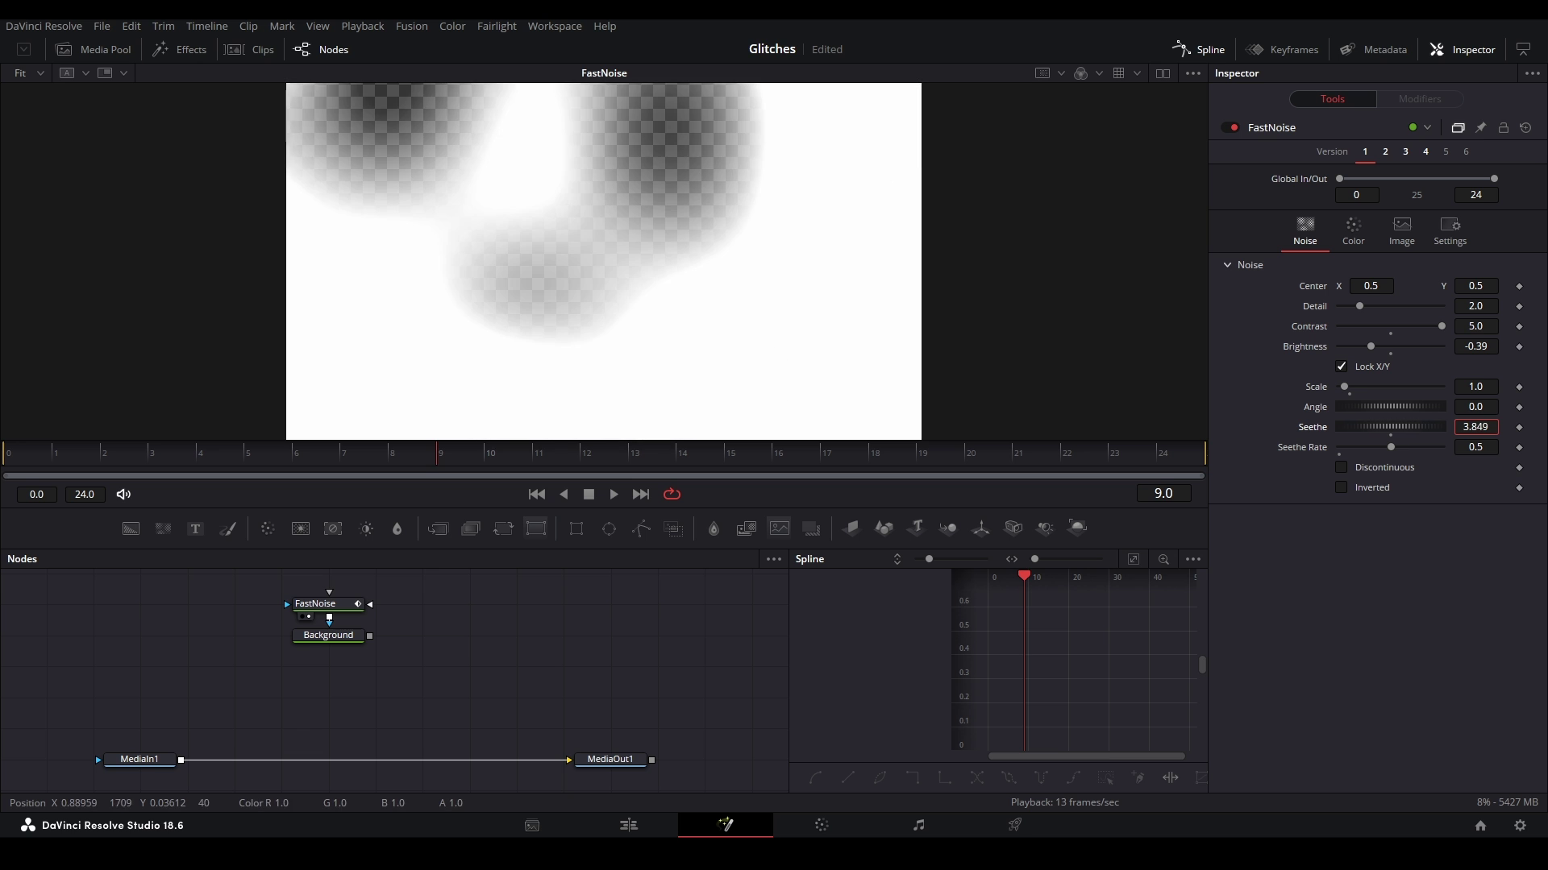
key(space)
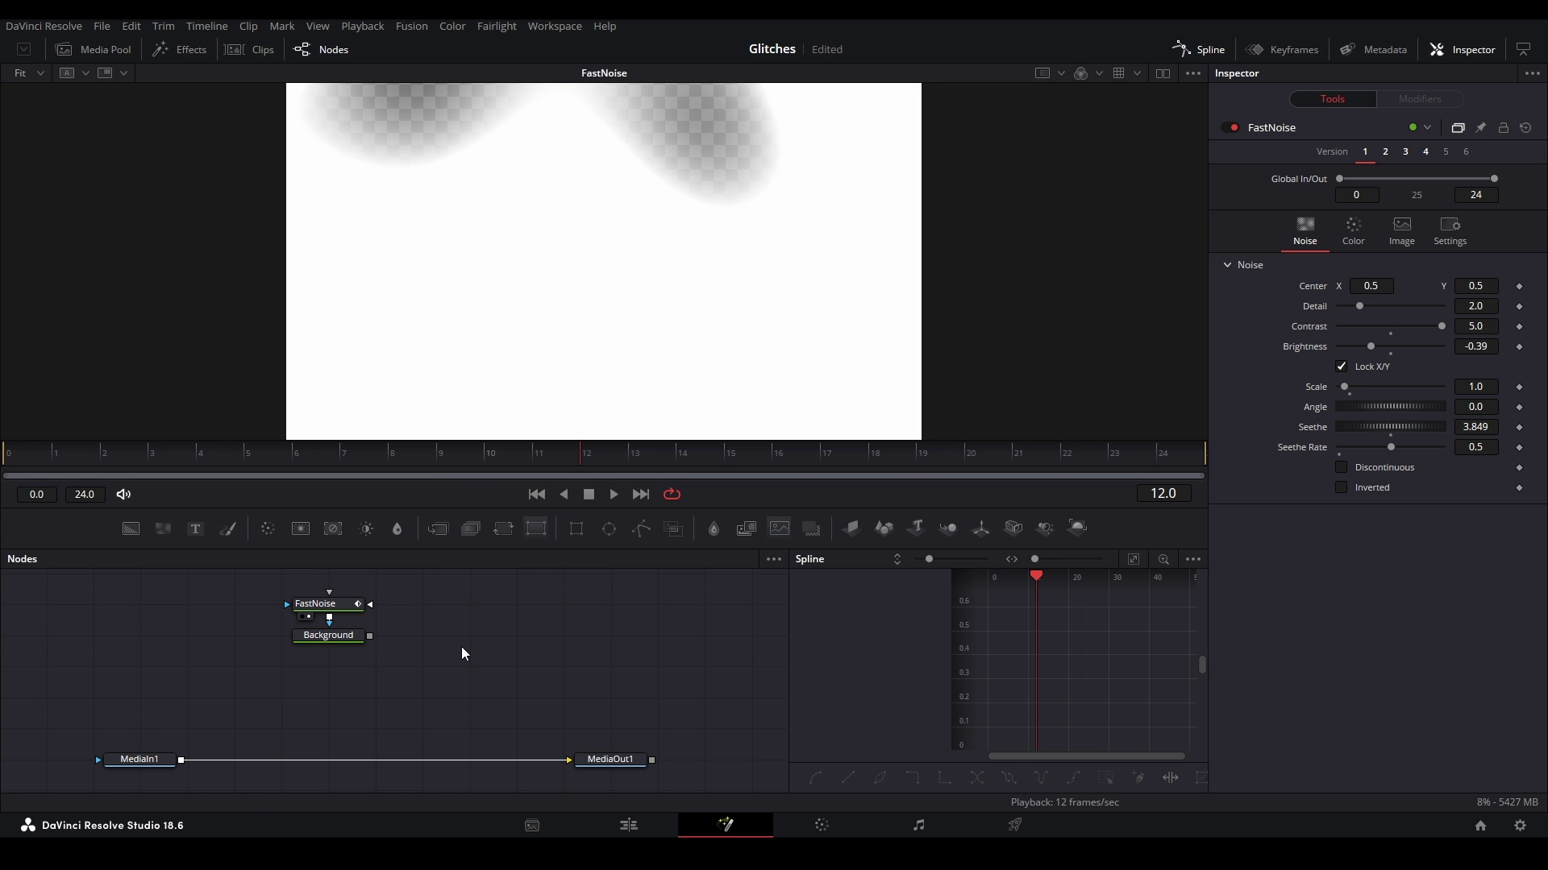
Step: In the Offset spline, lengthen the outer keyframes' handles toward frame 12 and shorten the middle keyframe's handles, and play the result
click(350, 605)
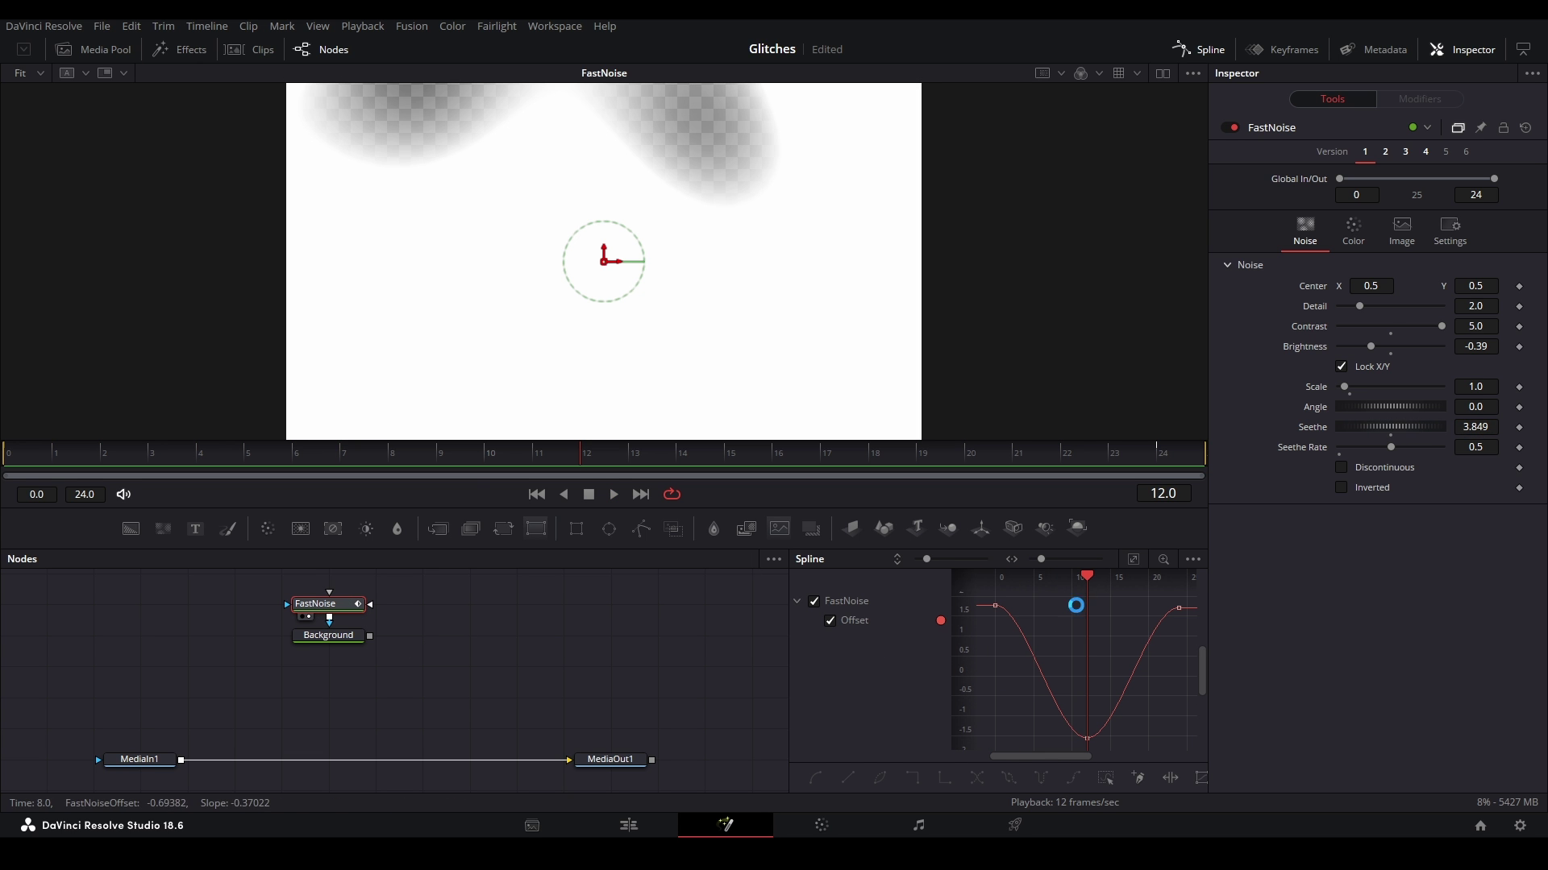
key(ctrl+a)
drag(1025, 606, 1082, 606)
key(ctrl+z)
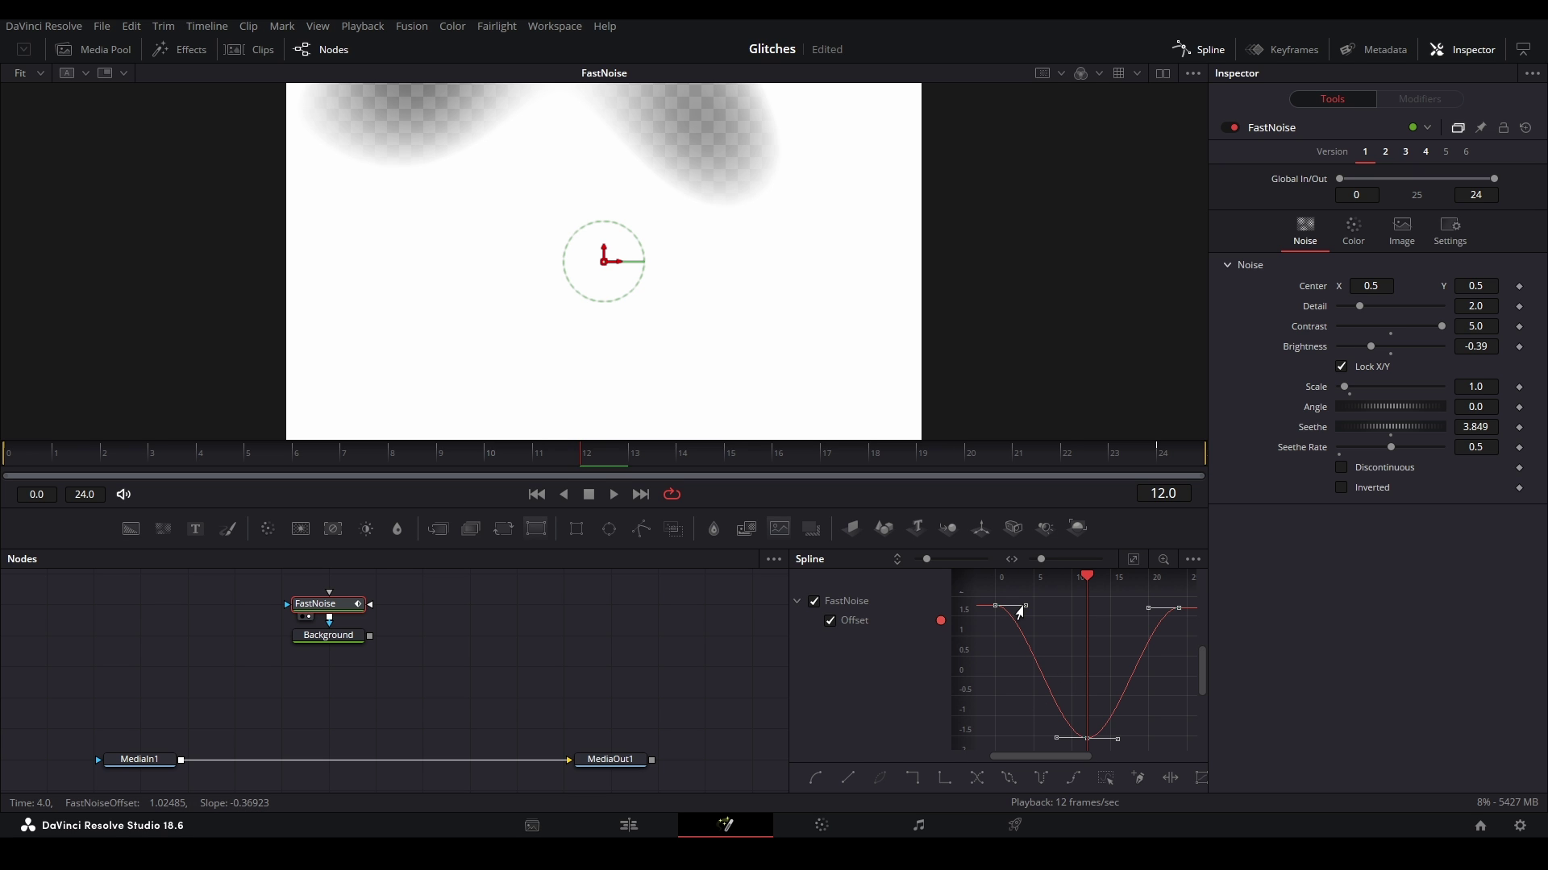
drag(1018, 606, 1091, 608)
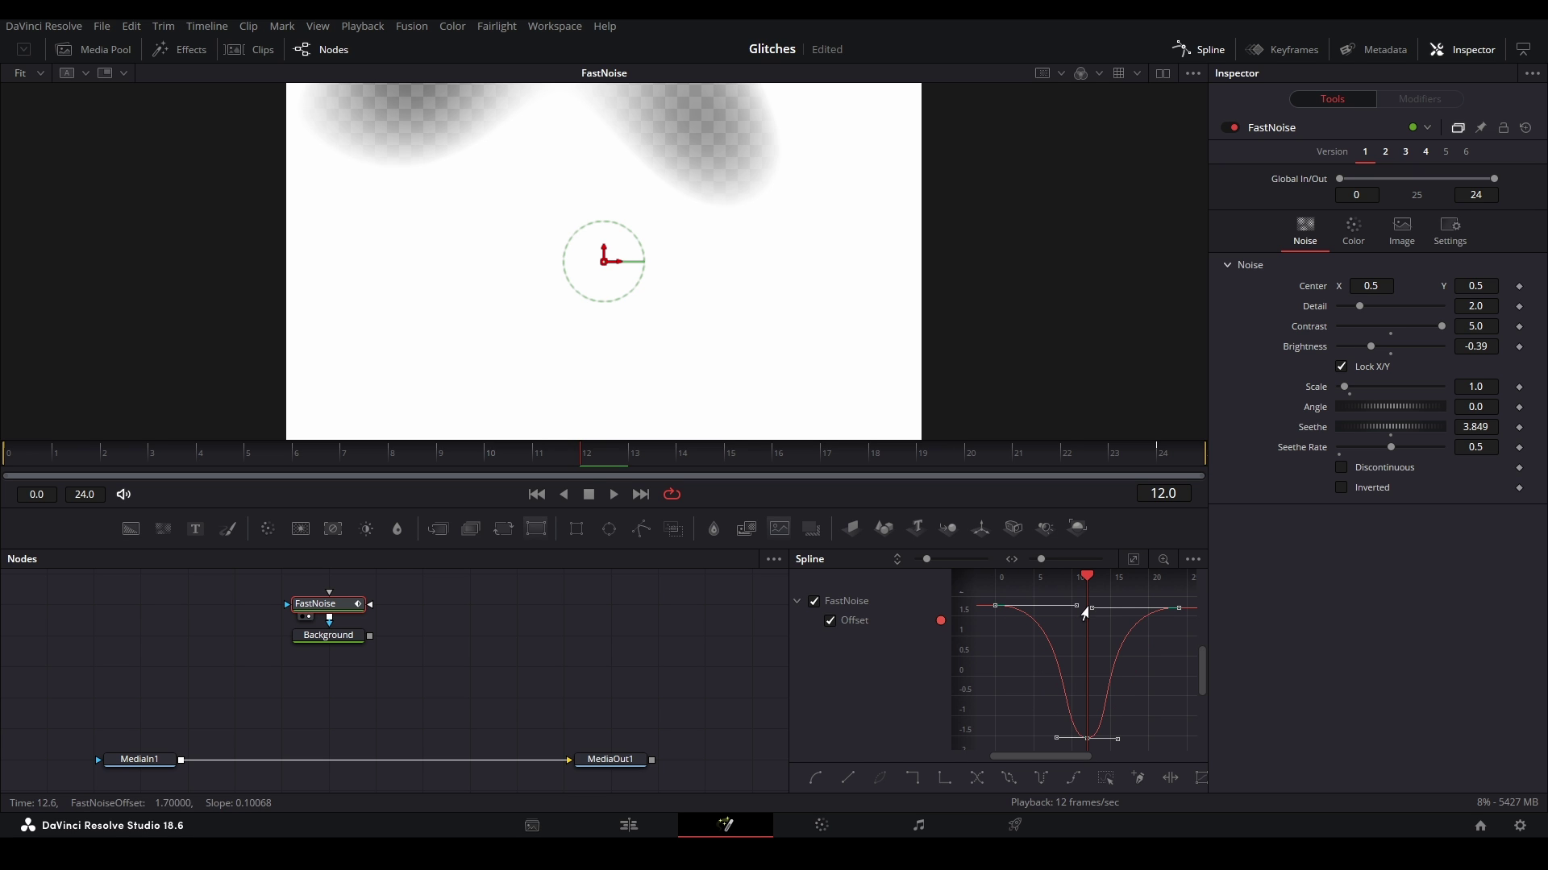
drag(1056, 739, 1094, 739)
key(space)
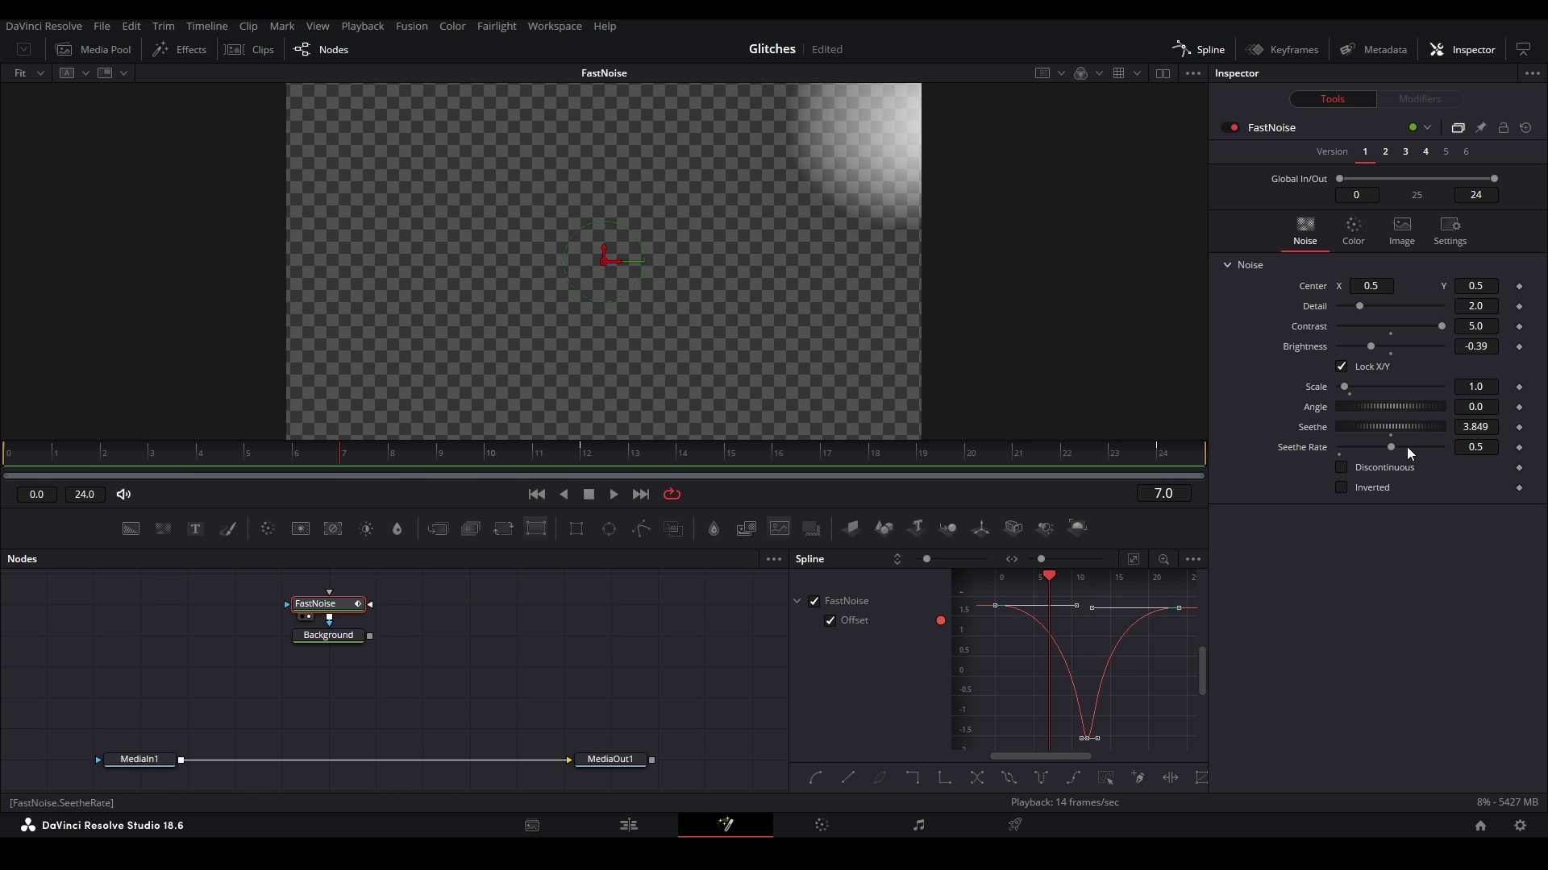
Step: Set the FastNoise seethe to about 4.54, preview the animation and return to frame 0
drag(1475, 423, 1363, 416)
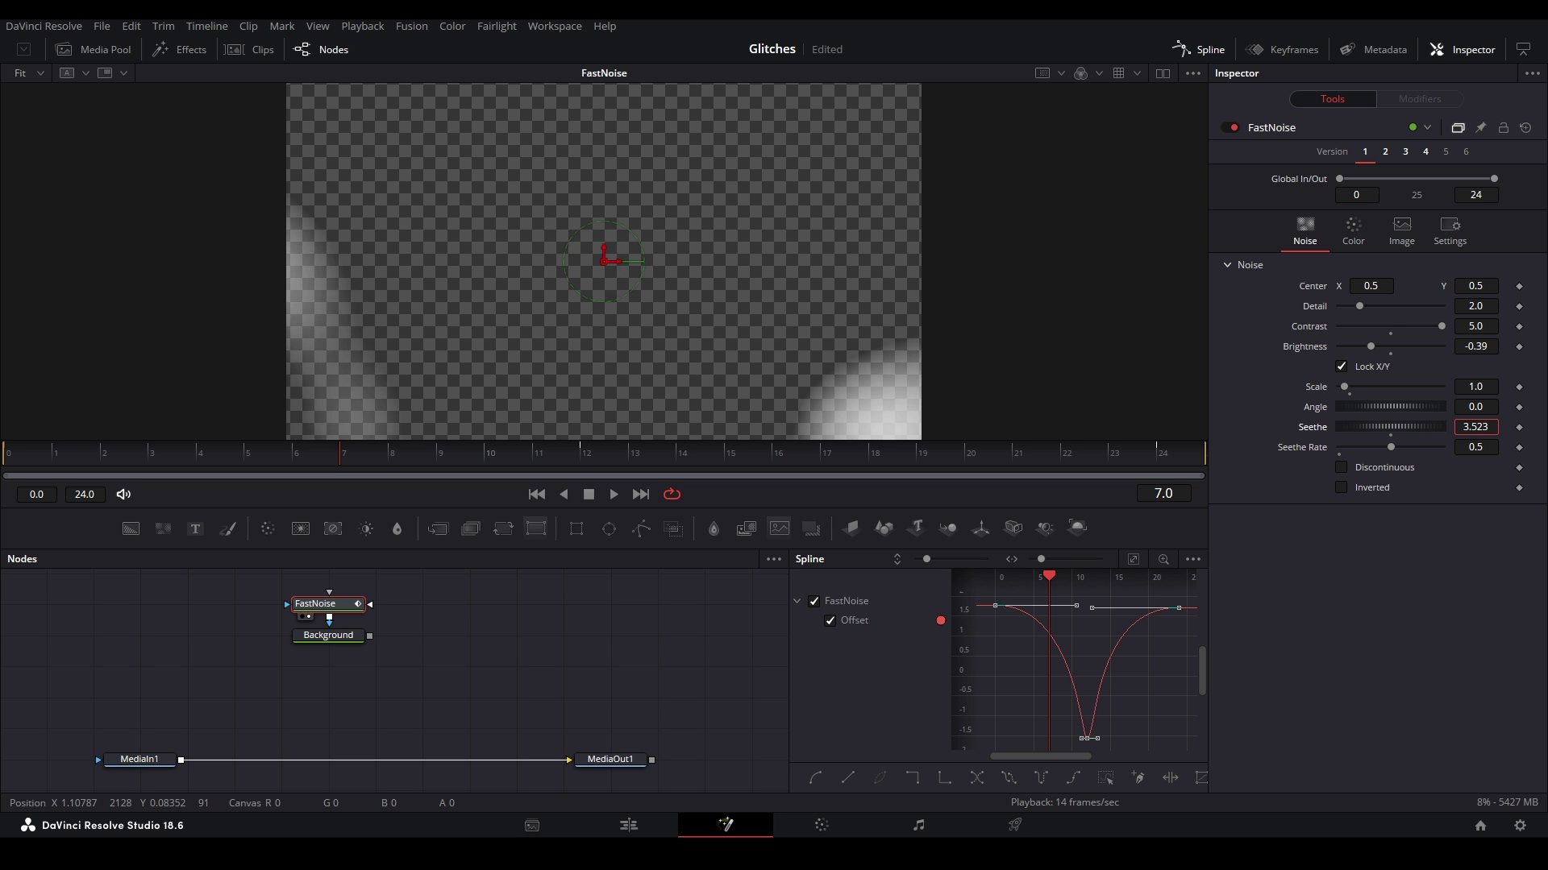
key(space)
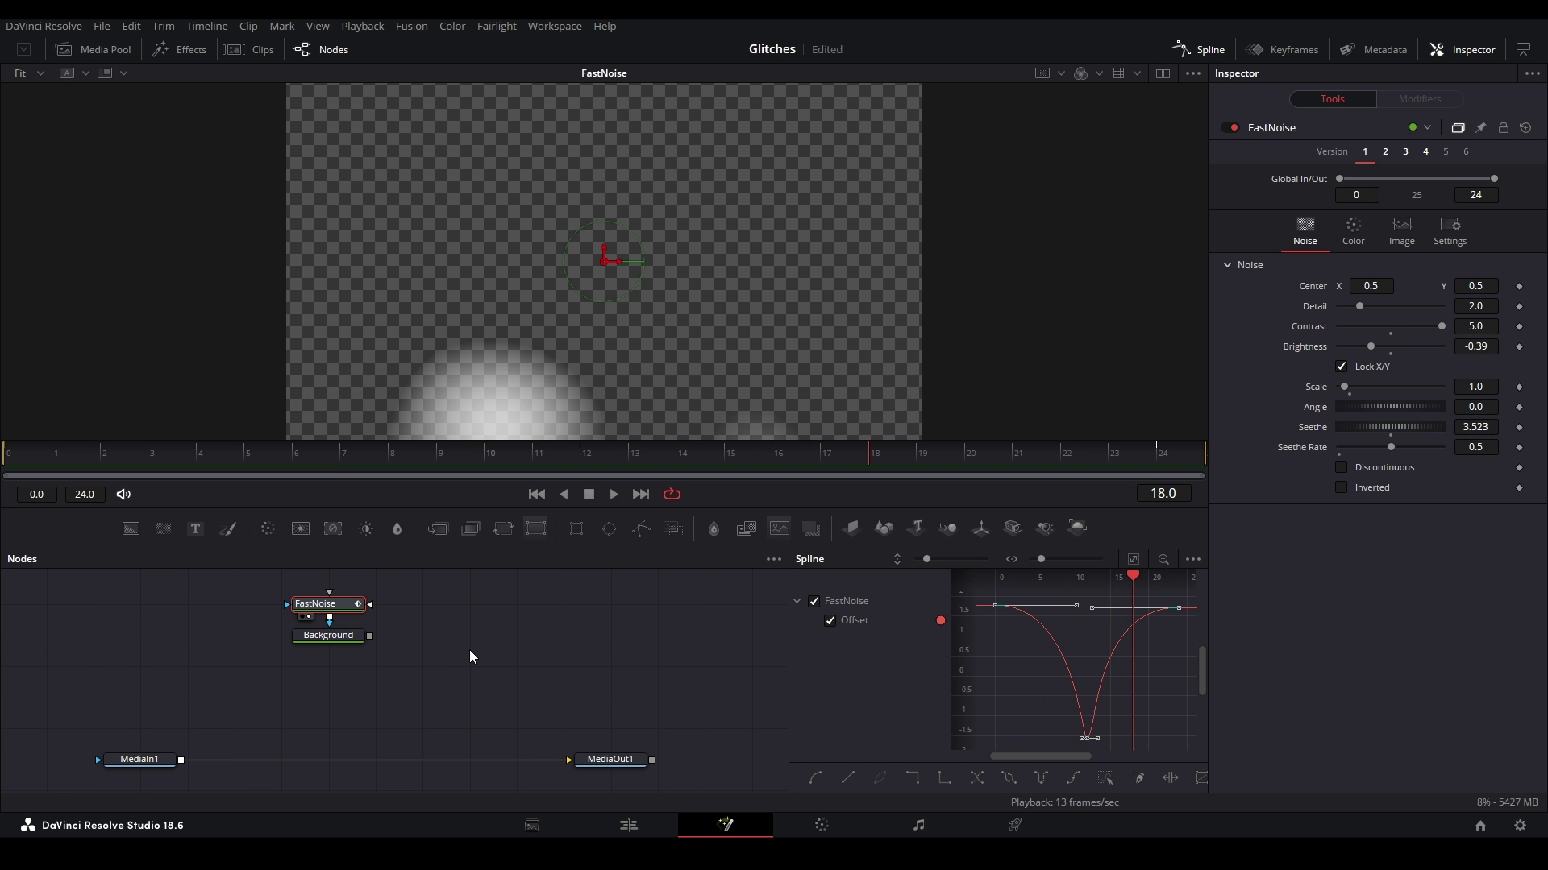
key(space)
key(space)
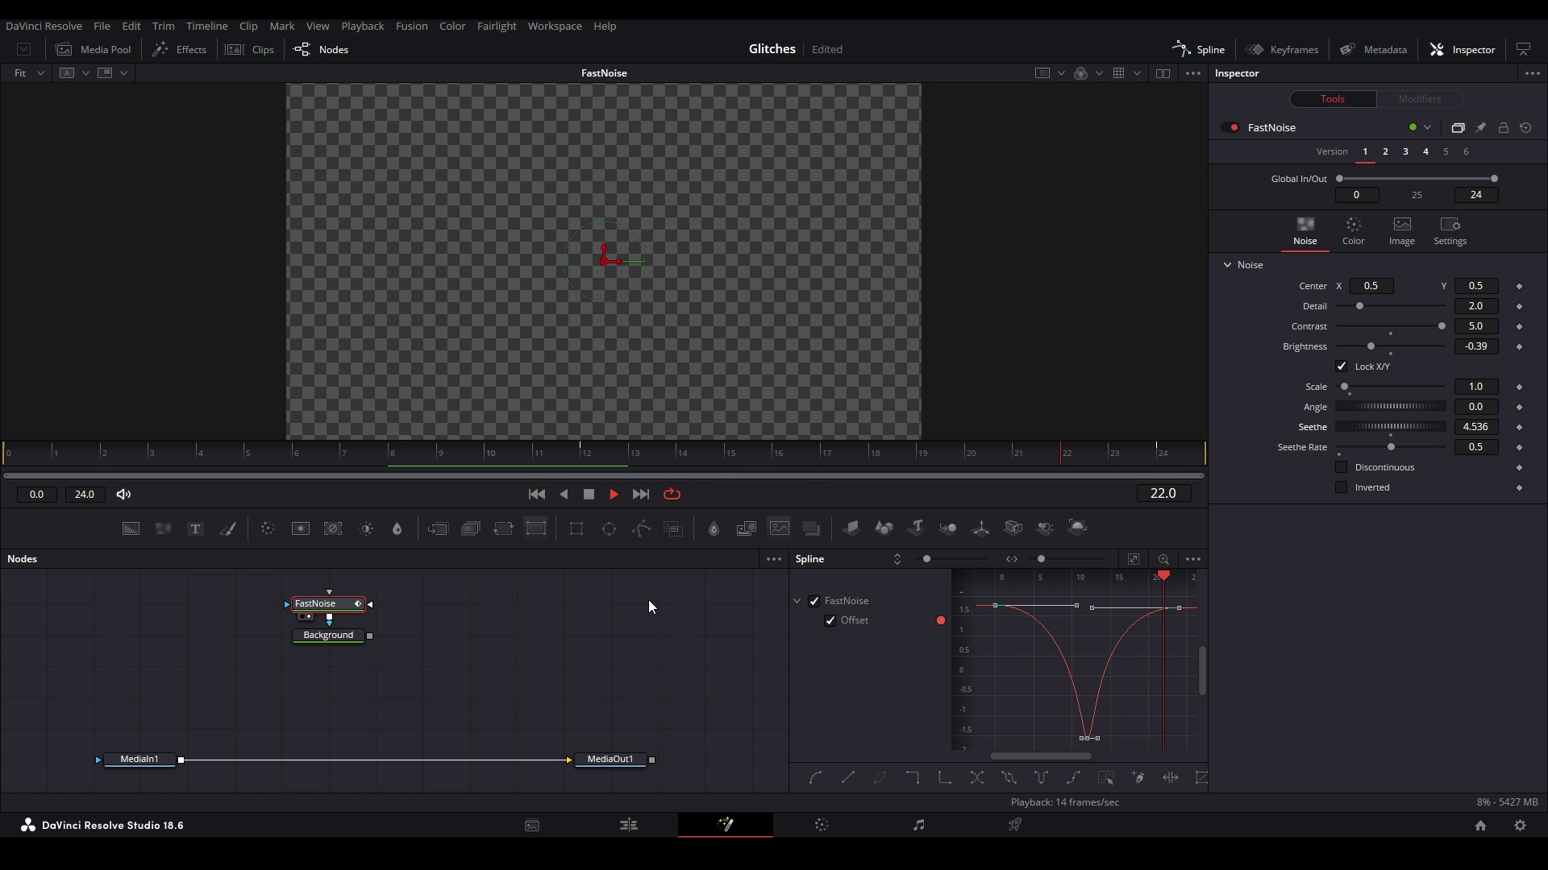
key(space)
key(Home)
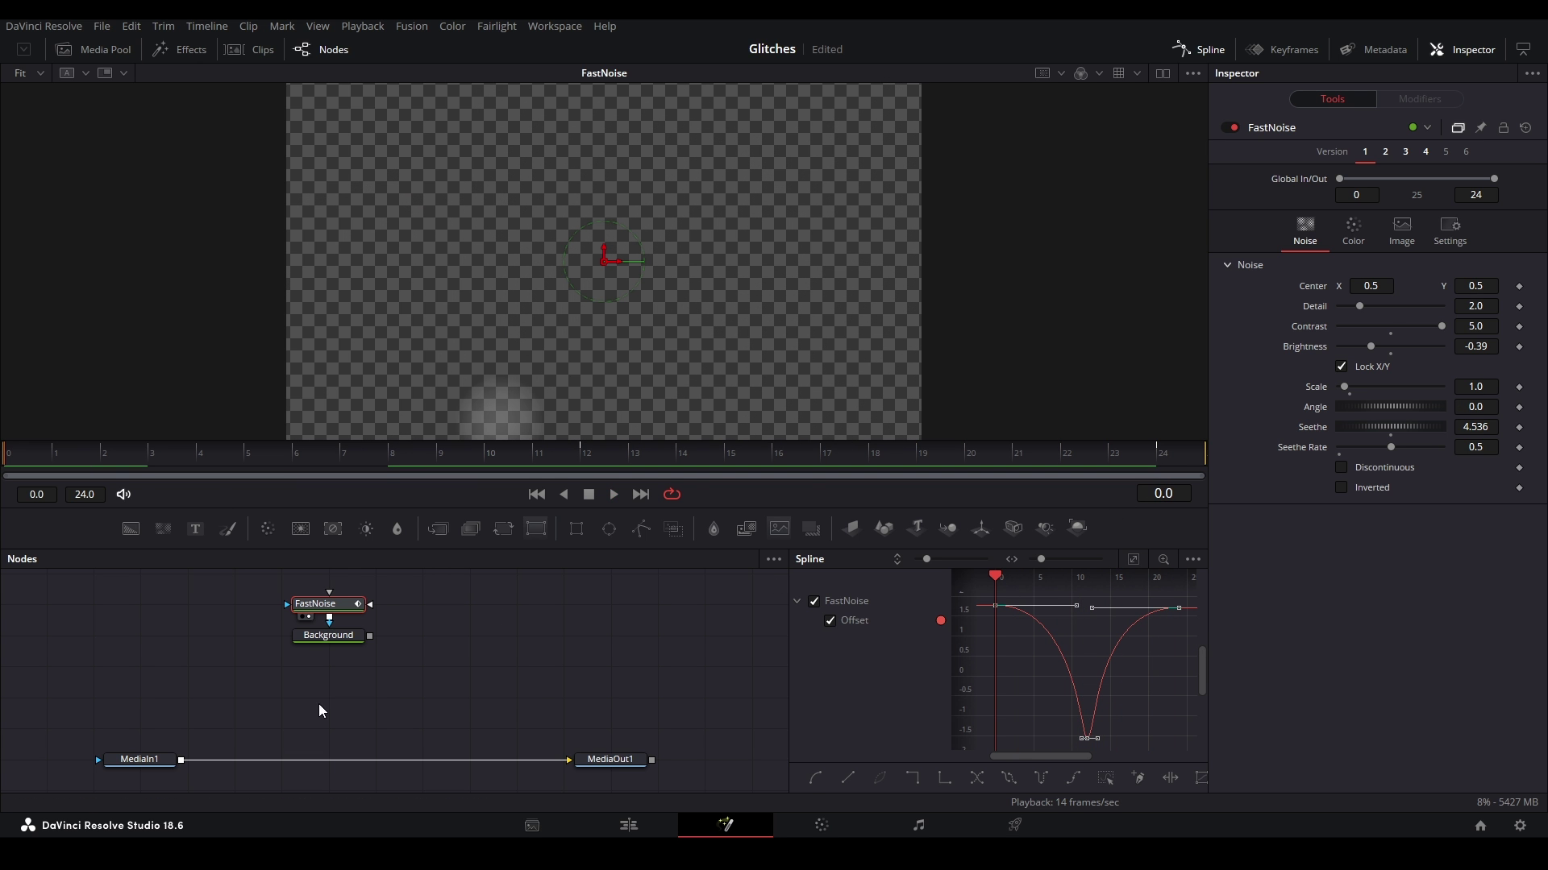
Step: Insert a Merge node after MediaIn1 with Background as its foreground, and preview the Merge in the viewer
click(165, 725)
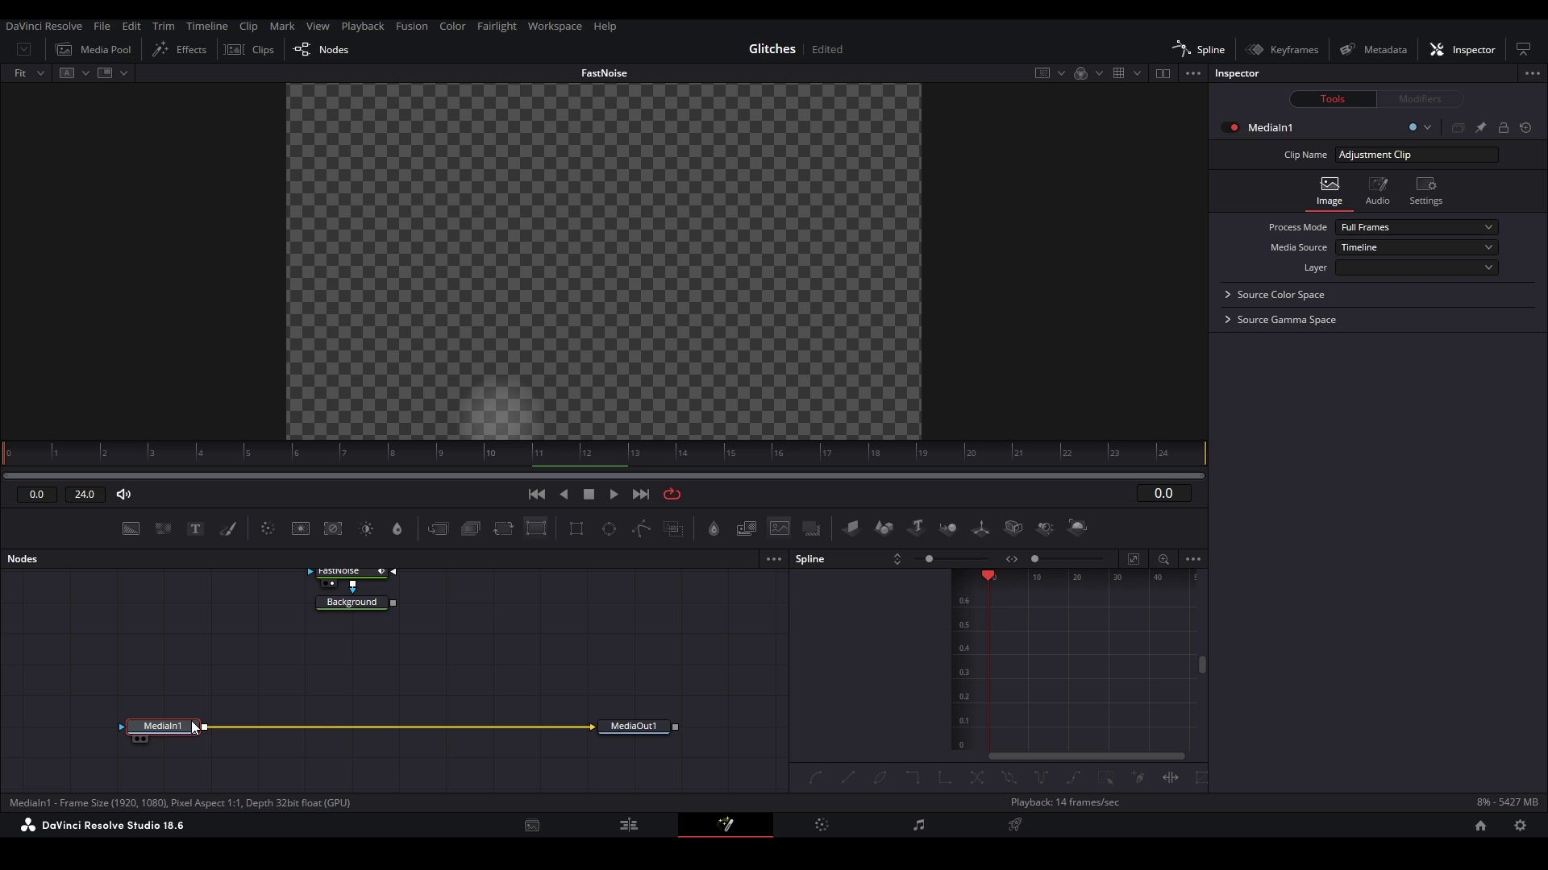
click(438, 528)
drag(269, 735, 320, 735)
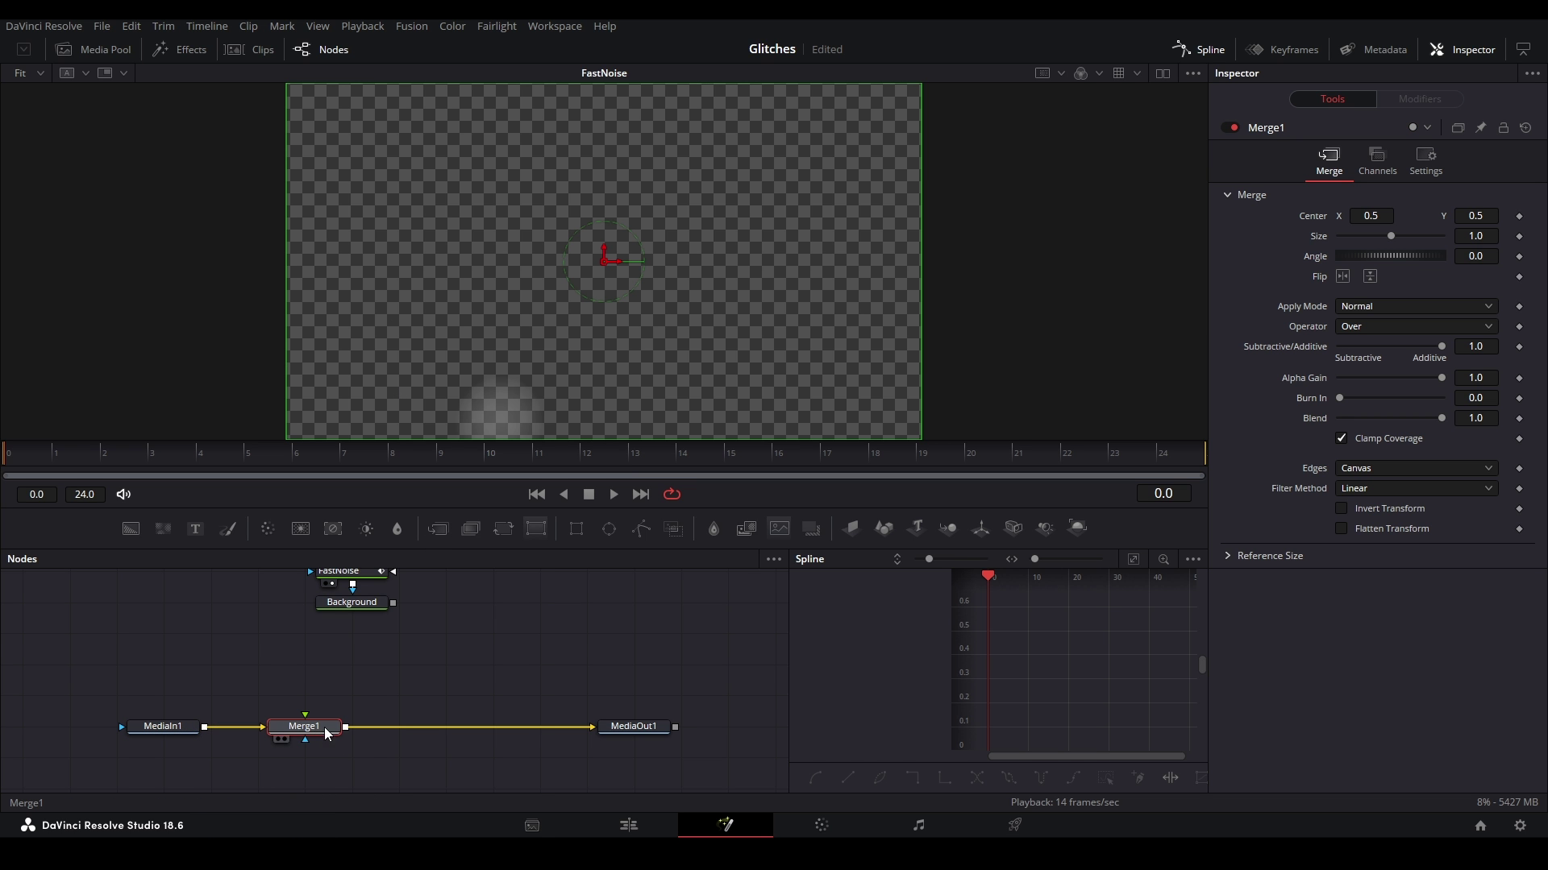
drag(393, 610, 371, 733)
key(1)
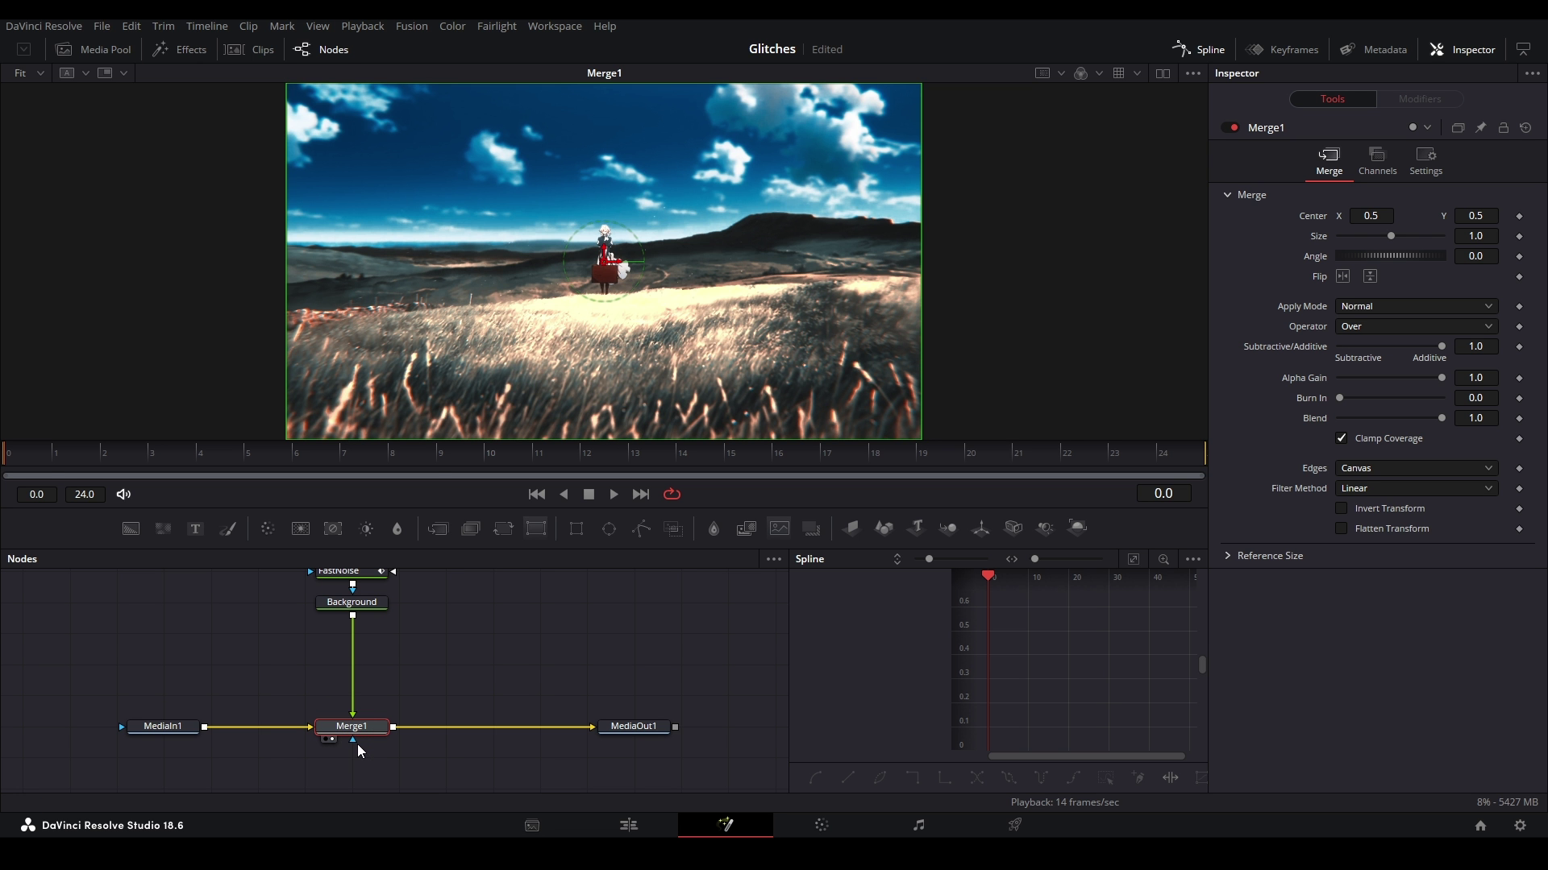
key(space)
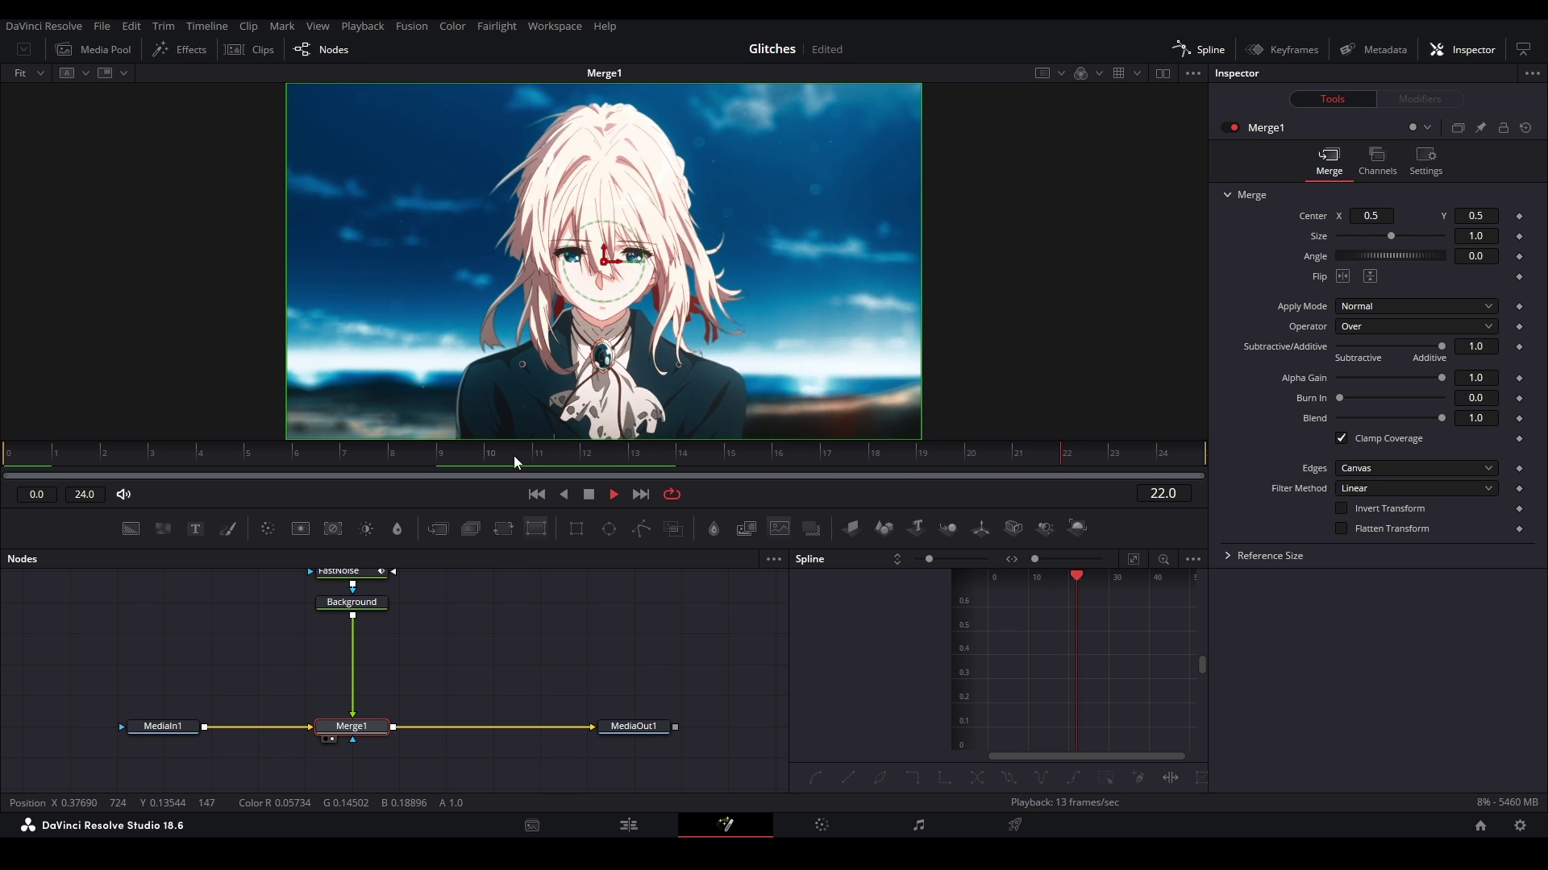
key(space)
Step: At frame 11, set the Background color to orange with hue 0.088, saturation 0.867 and value 1.0
drag(412, 668, 401, 708)
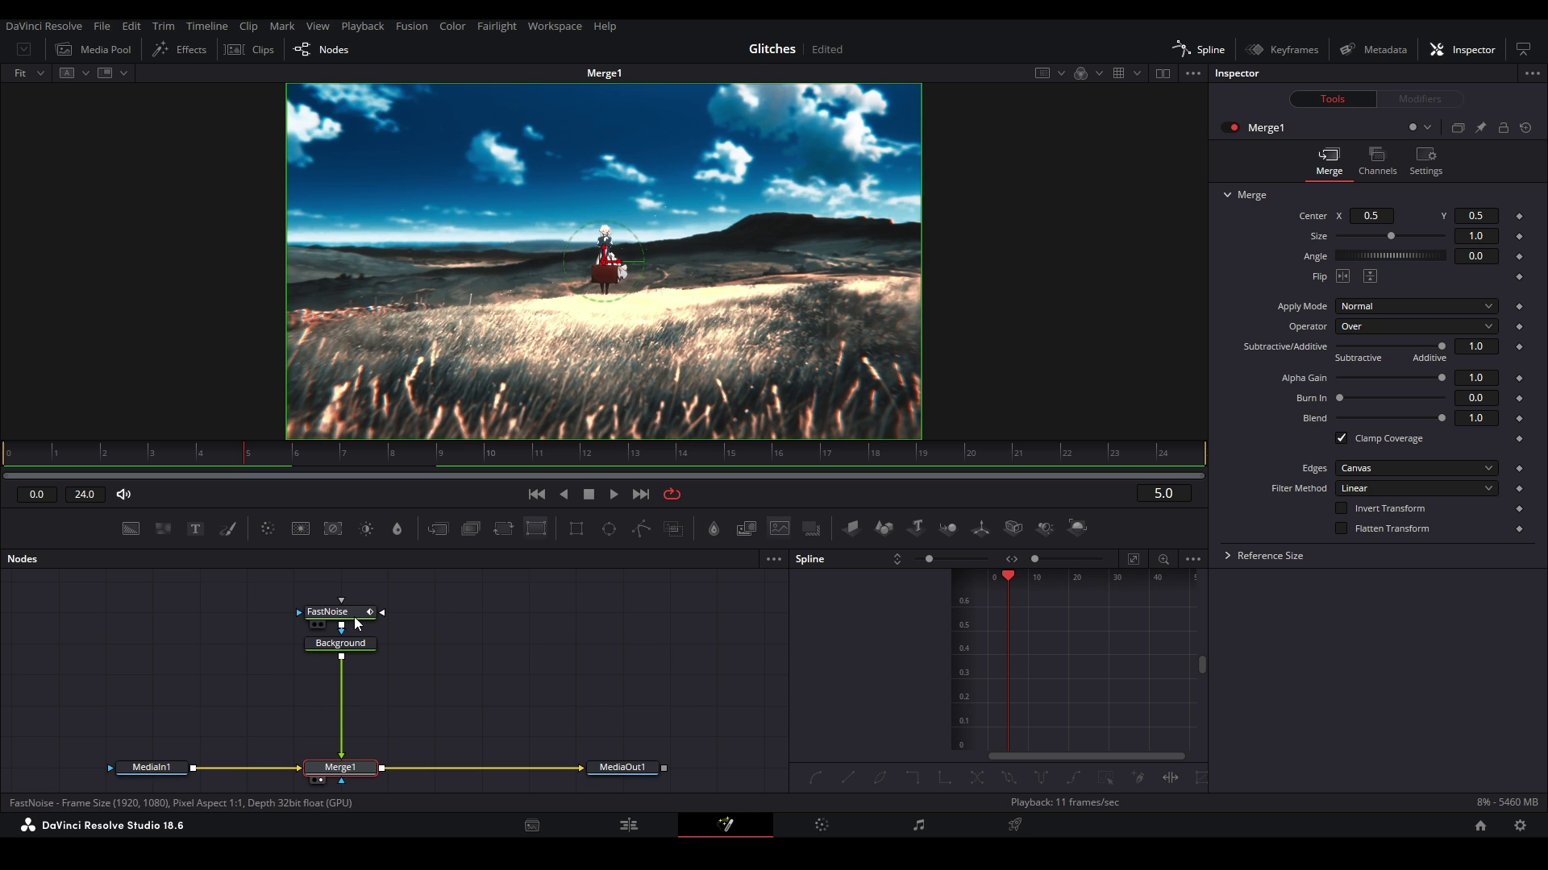
drag(617, 454, 536, 467)
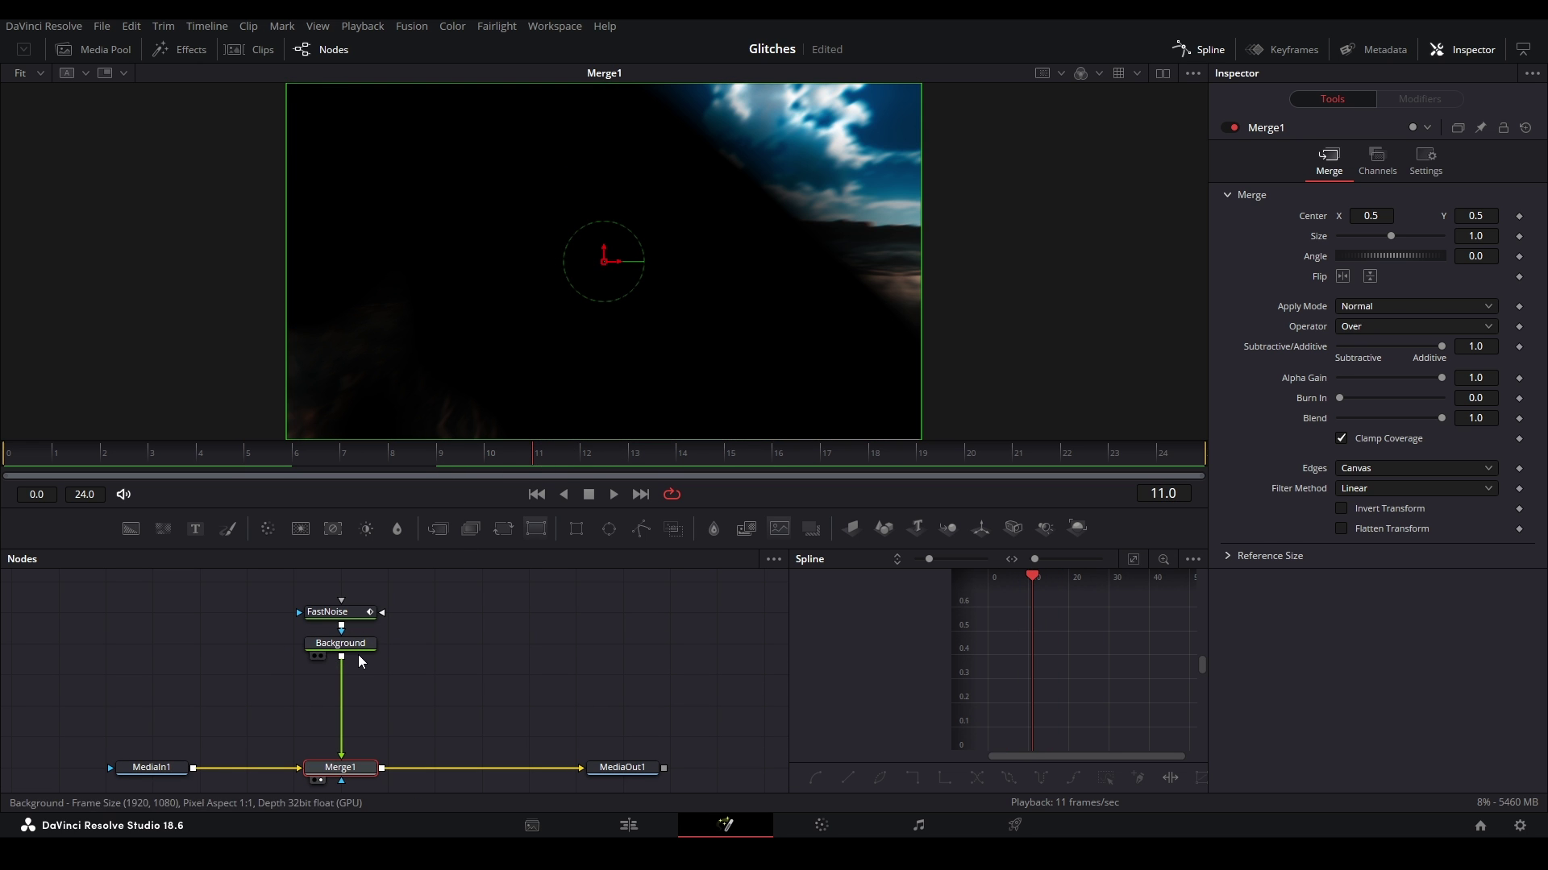
click(354, 645)
click(1340, 316)
drag(1480, 355, 1453, 316)
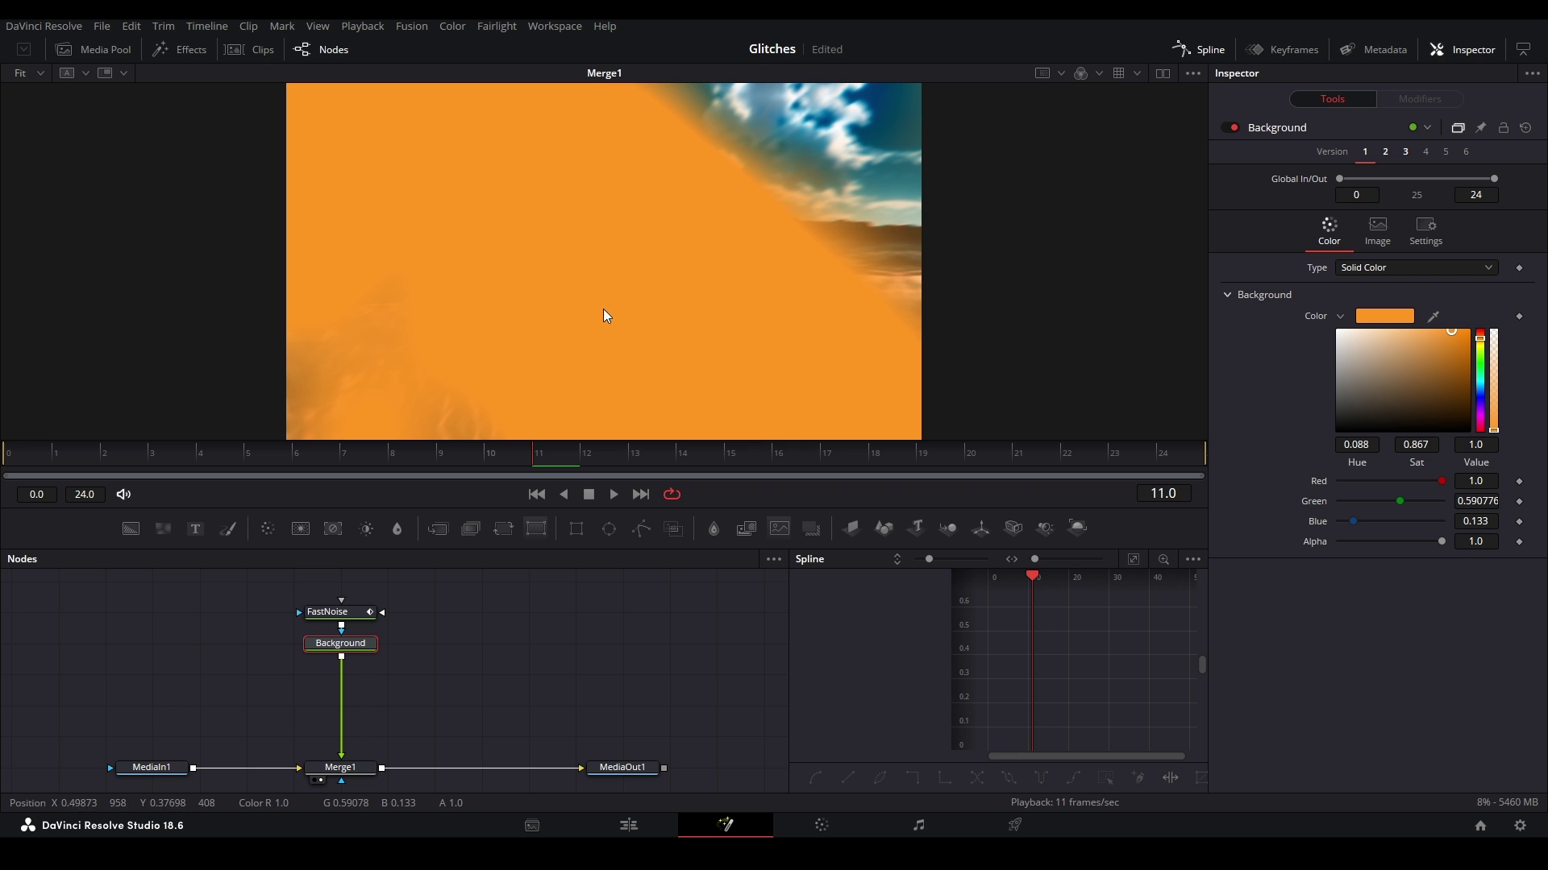
Step: Show FastNoise in the viewer and try lowering the alpha of its gradient's white stop
click(332, 612)
key(1)
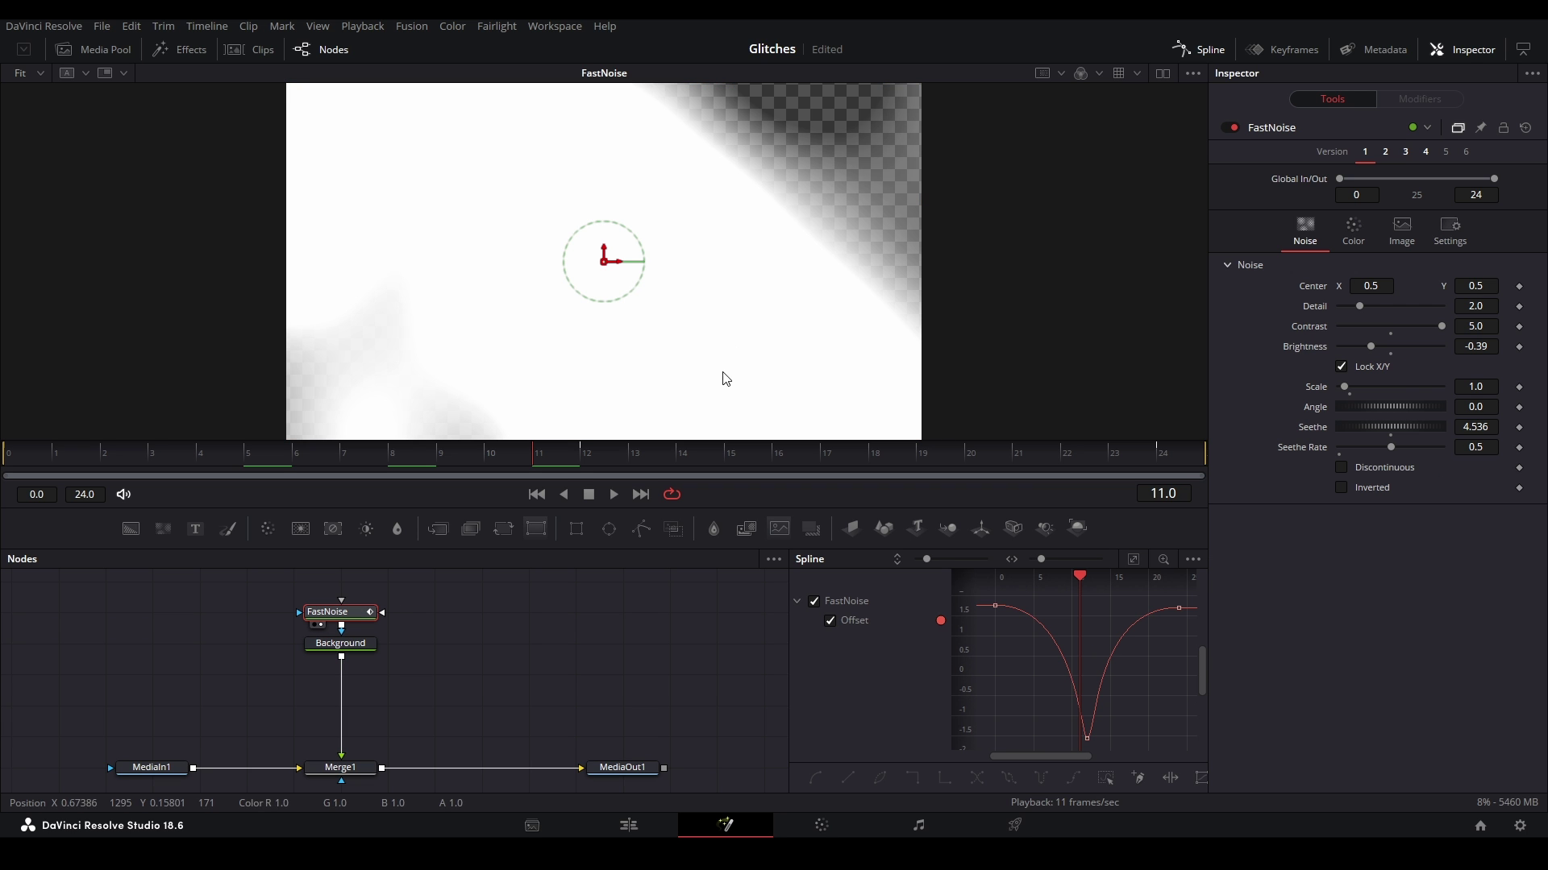
click(1358, 231)
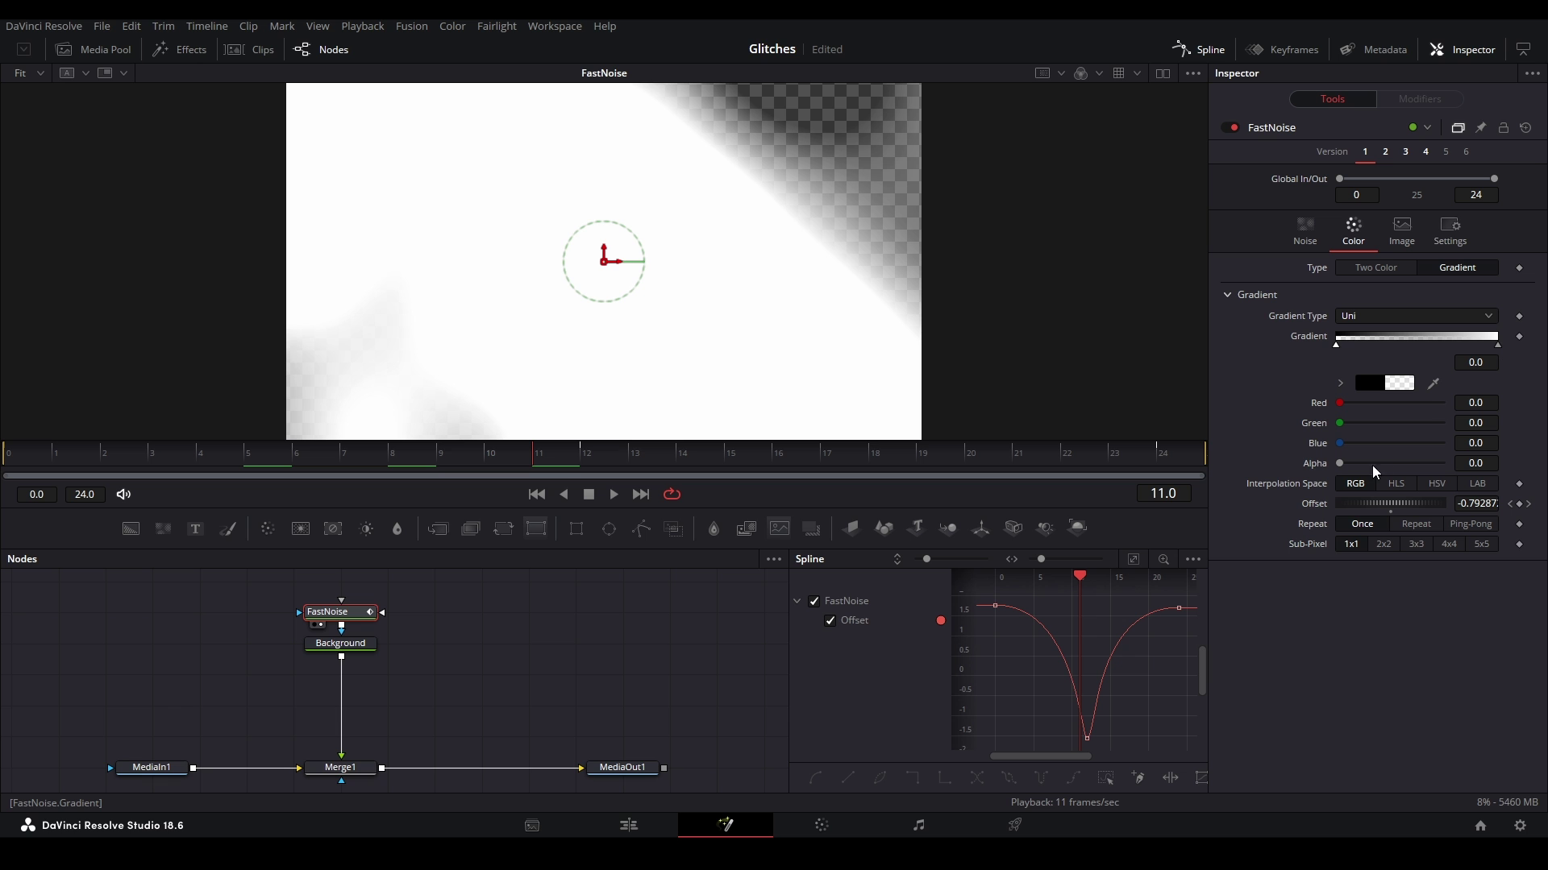
click(1497, 347)
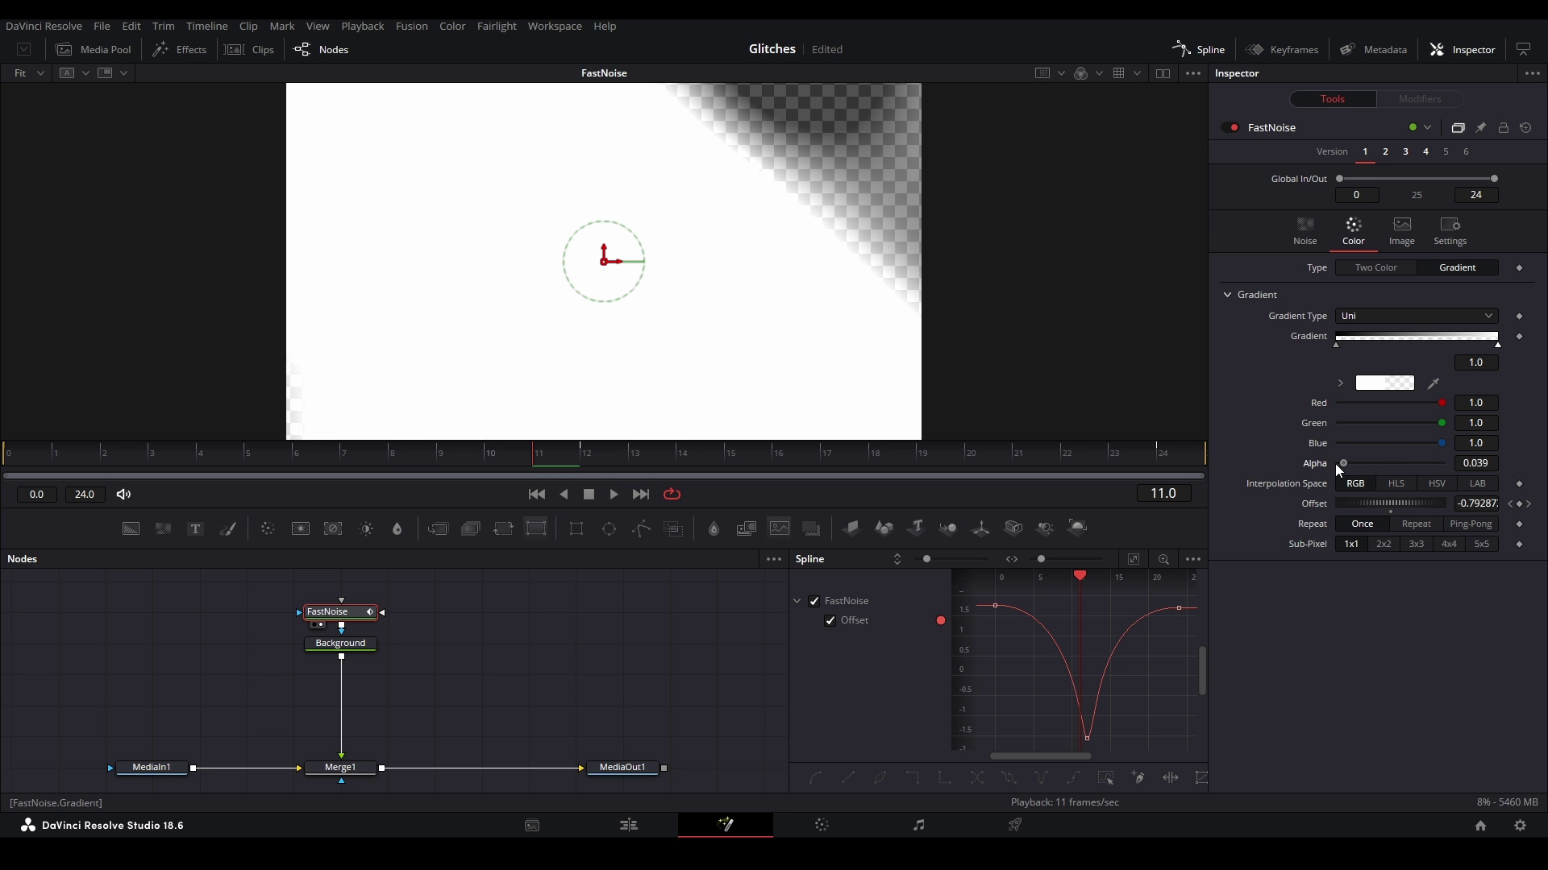
Step: Show the Background node in the viewer and lower its color alpha to about 0.29
click(327, 648)
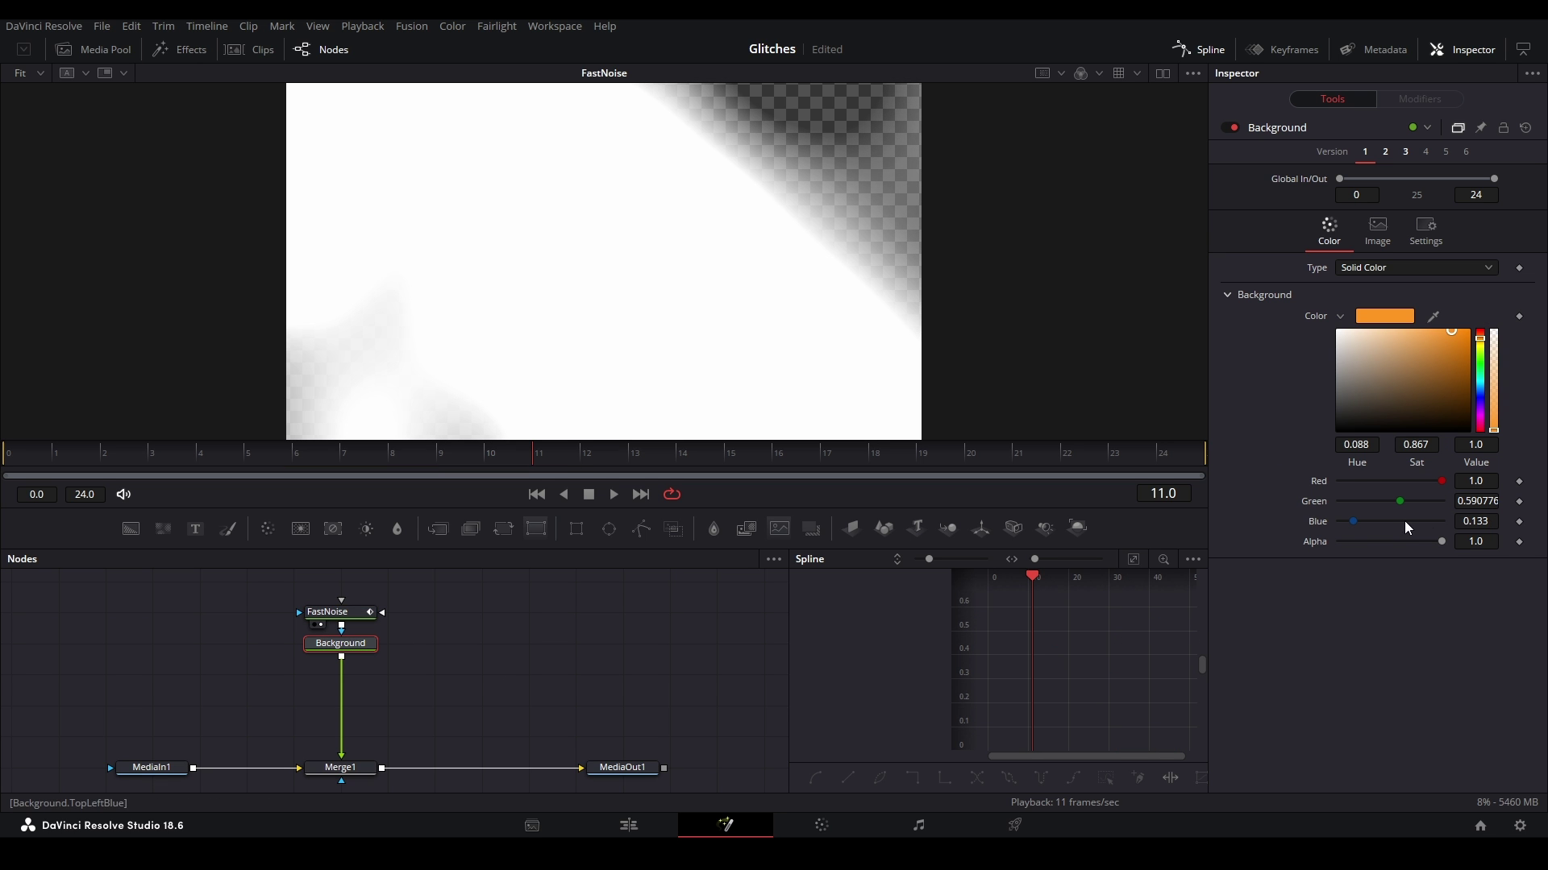
mouse_move(1385, 549)
mouse_down()
mouse_move(1367, 541)
mouse_move(1391, 537)
mouse_move(1372, 538)
mouse_up()
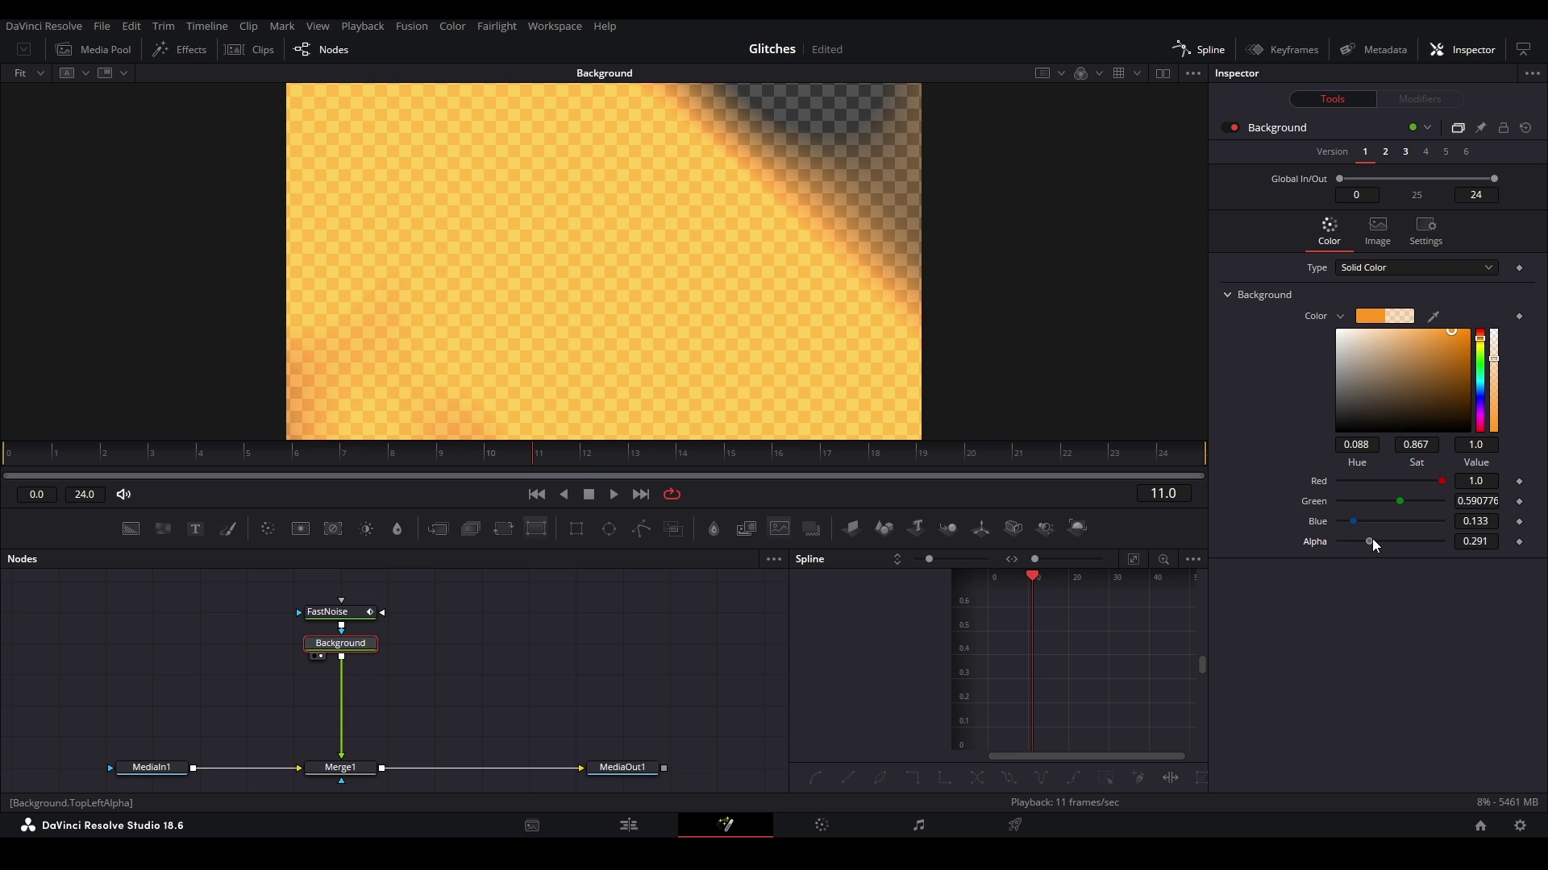
Step: Show the Merge node's settings, play back the composite in the viewer, and save the project
click(427, 710)
key(space)
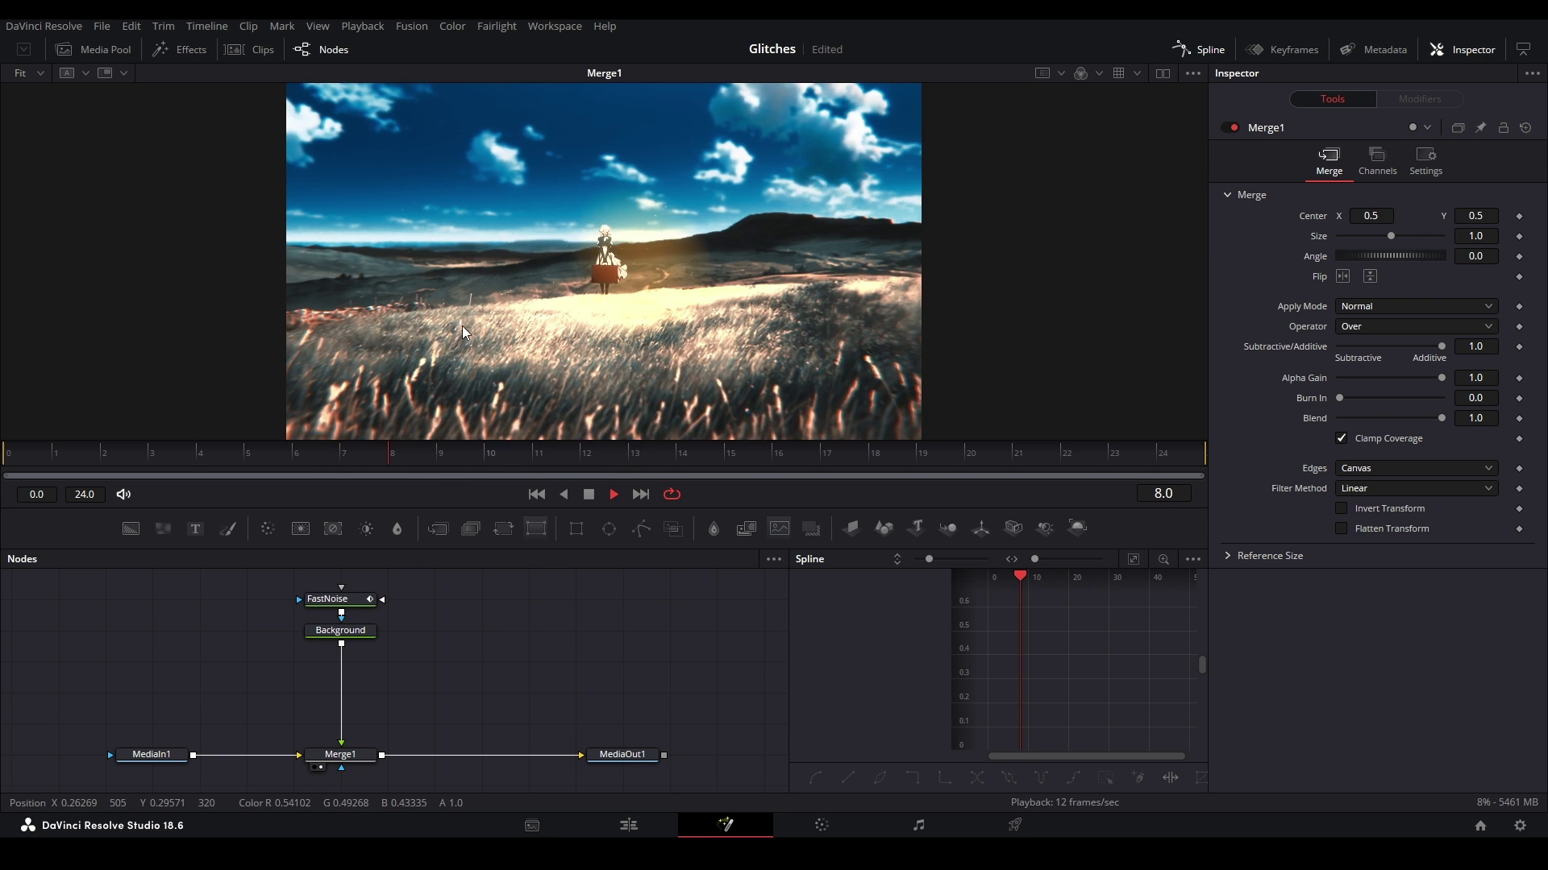
key(space)
key(ctrl+s)
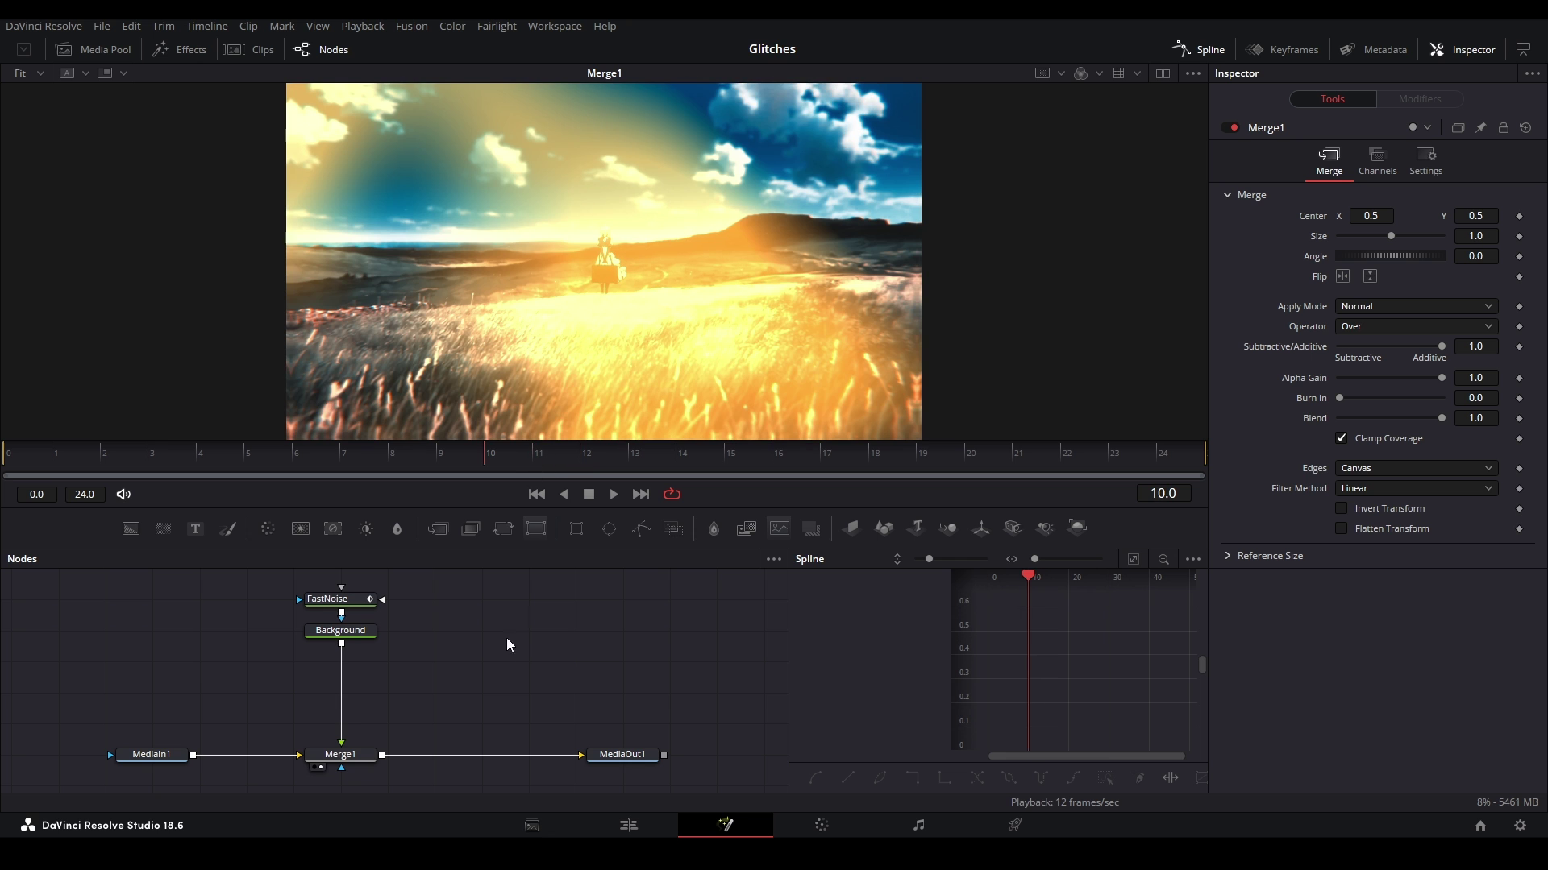
Step: Insert a BrightnessContrast node after Background, raise its gain to 5.0, and play back the result
click(369, 635)
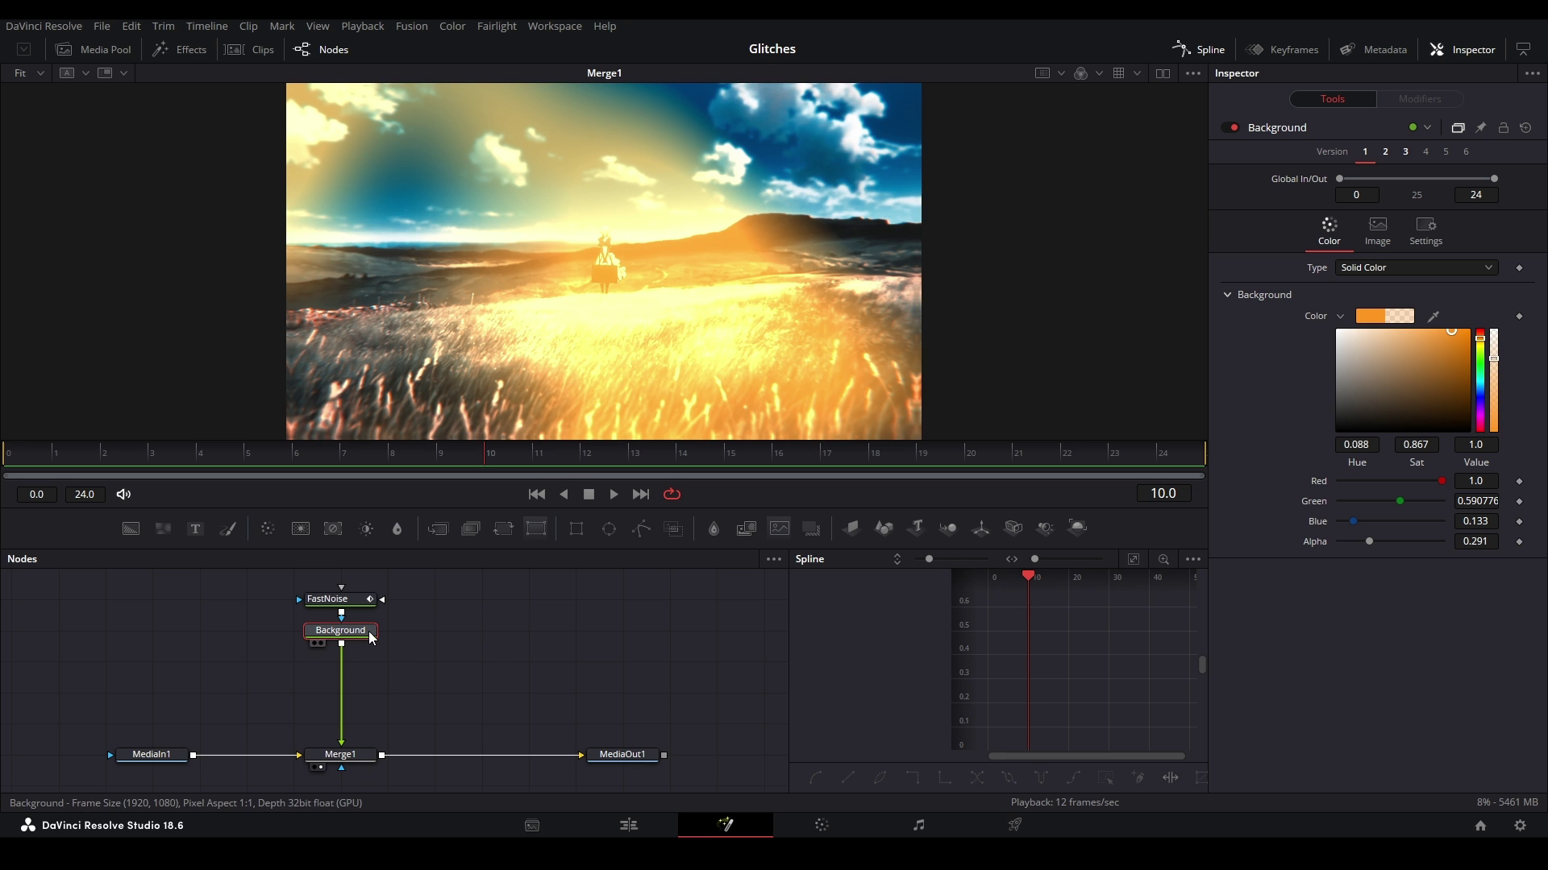
click(365, 534)
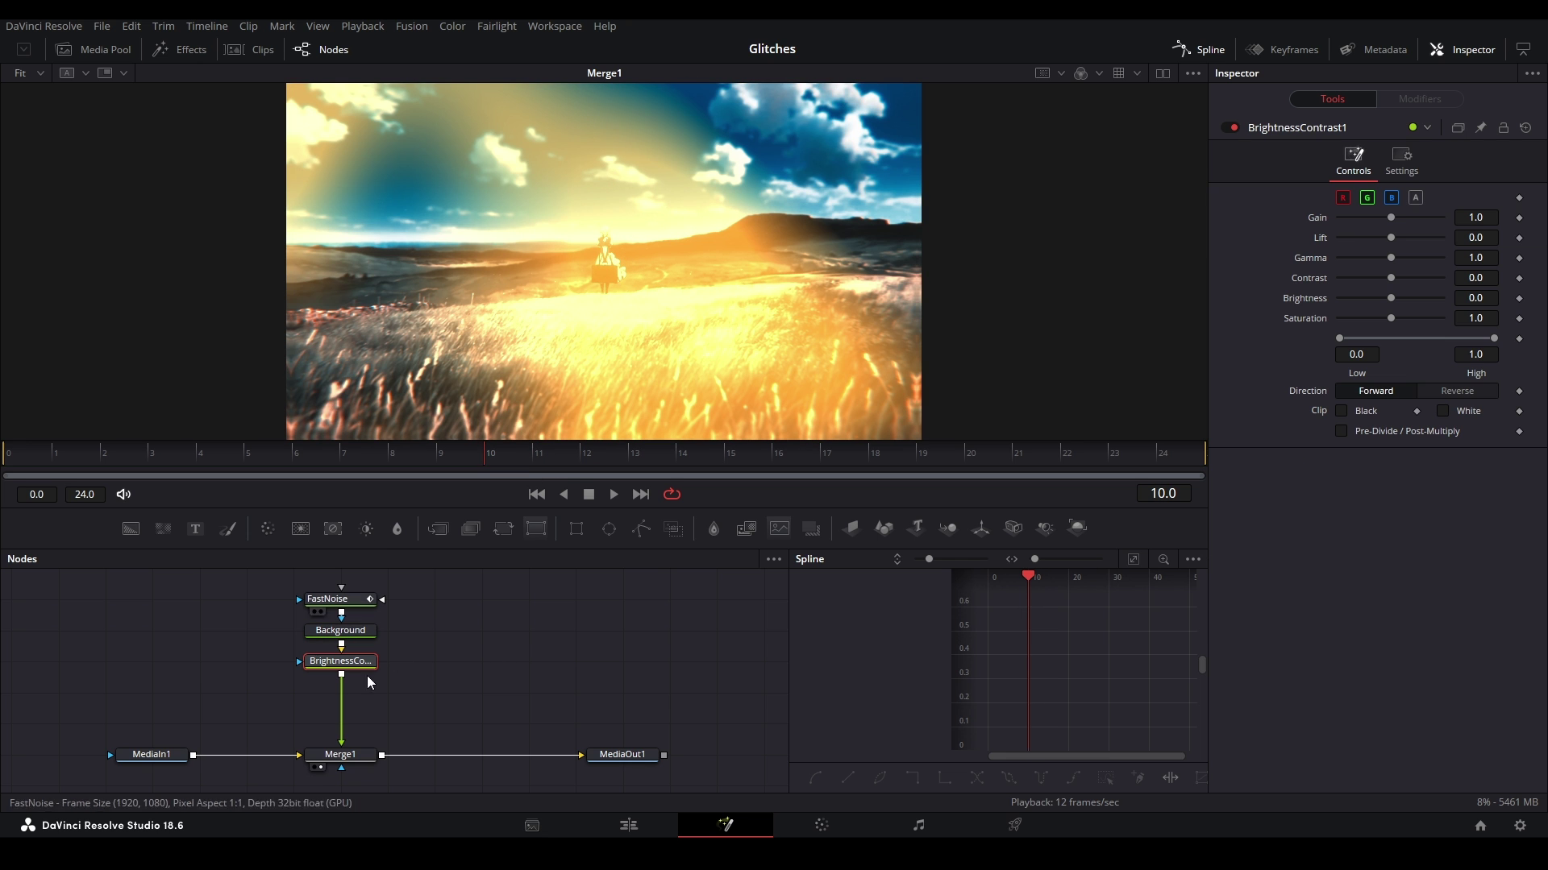
drag(1387, 219, 1467, 200)
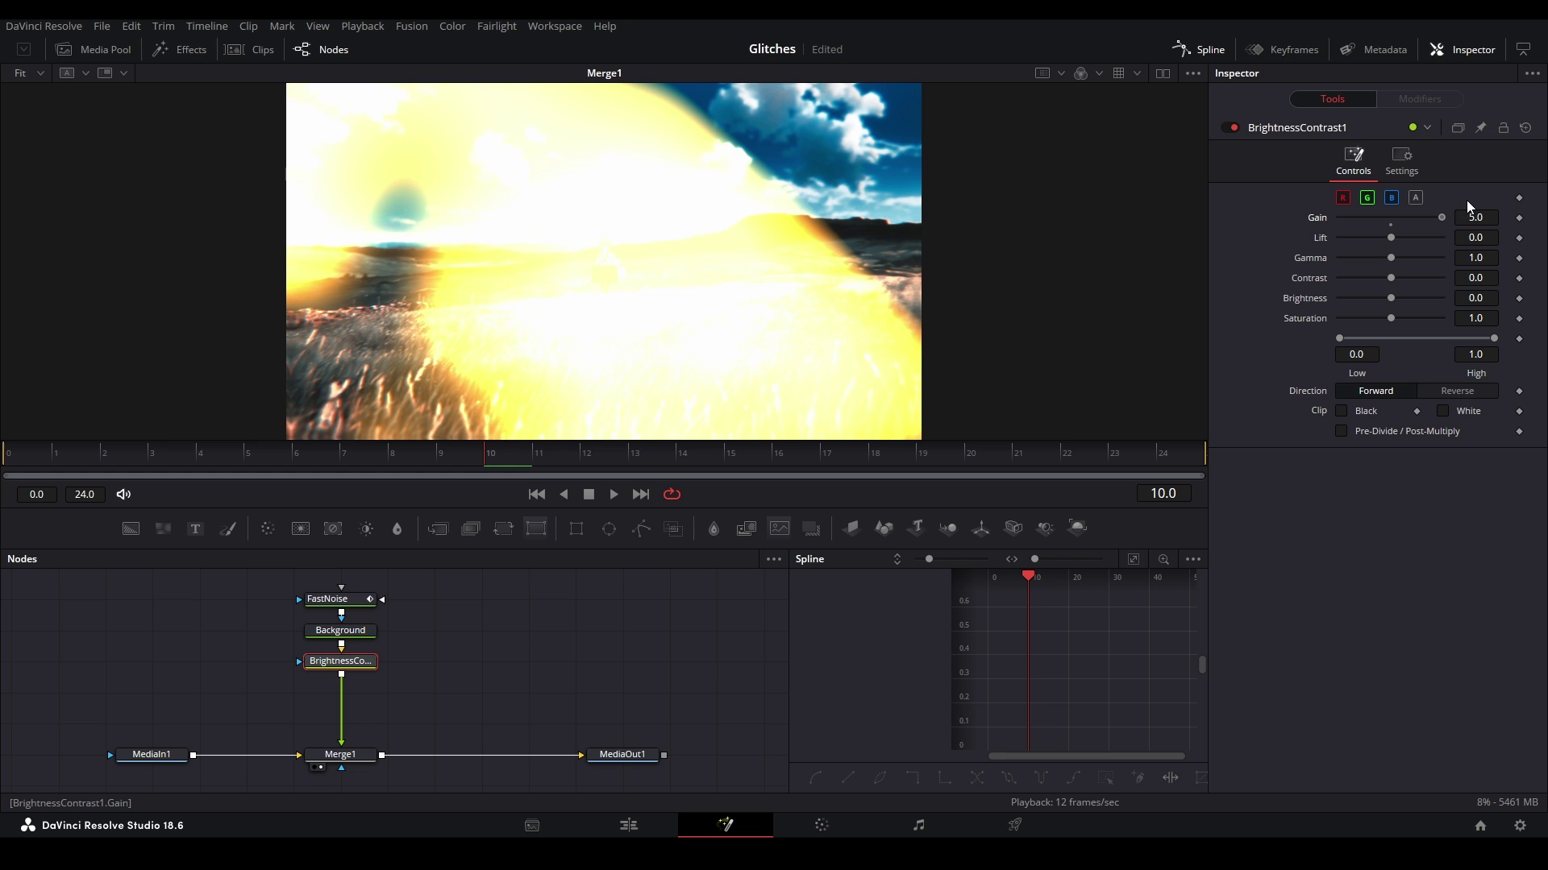
key(space)
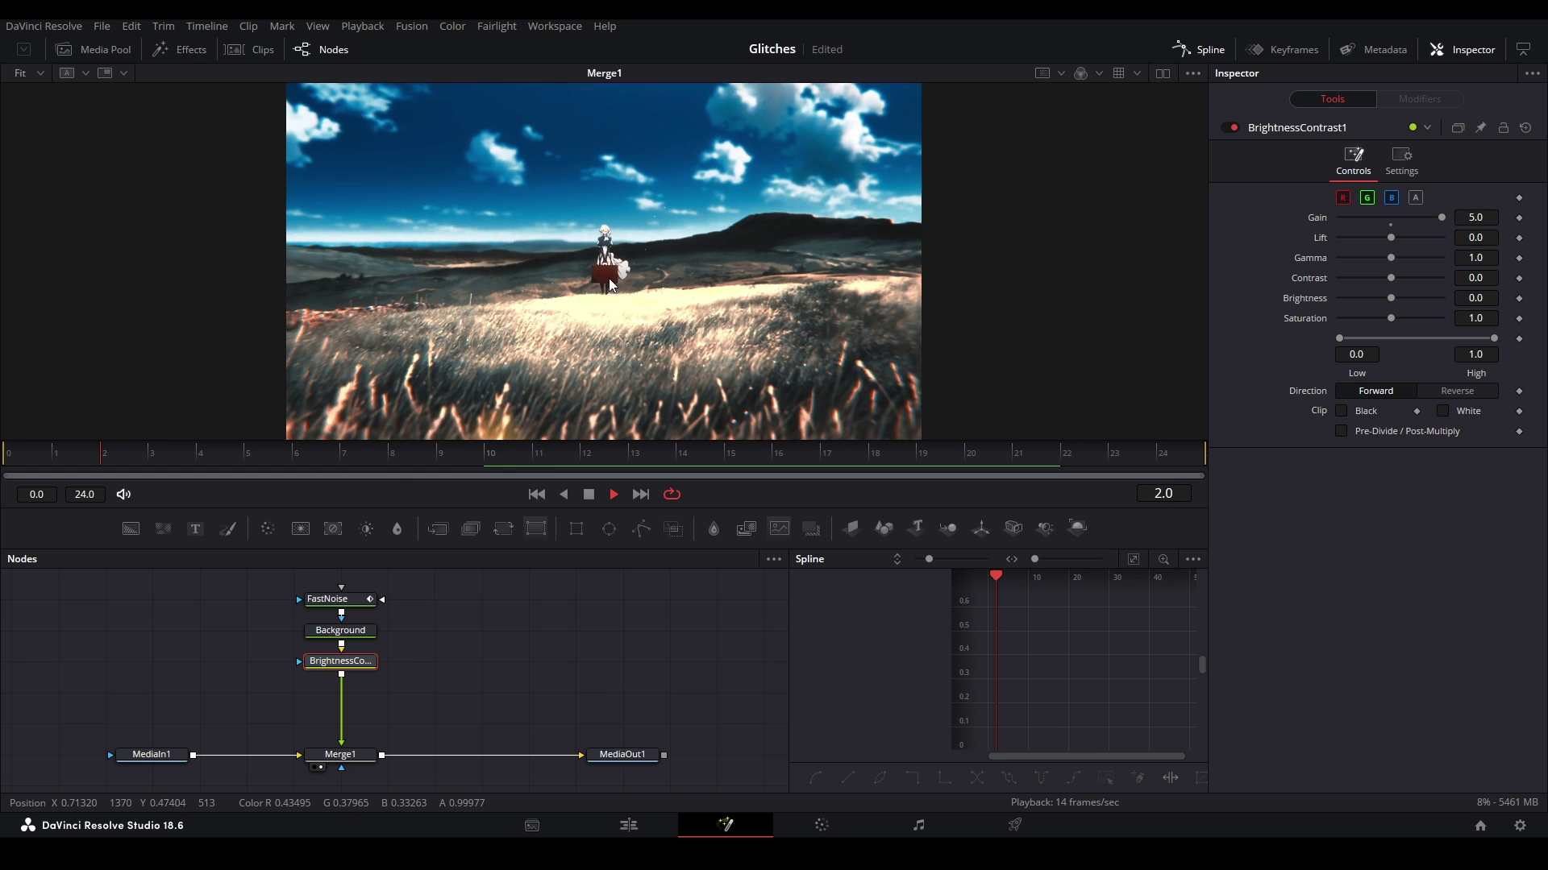
key(space)
Step: Try Pre-Divide / Post-Multiply on the BrightnessContrast node, compare the playback, and turn the option off again
click(1342, 432)
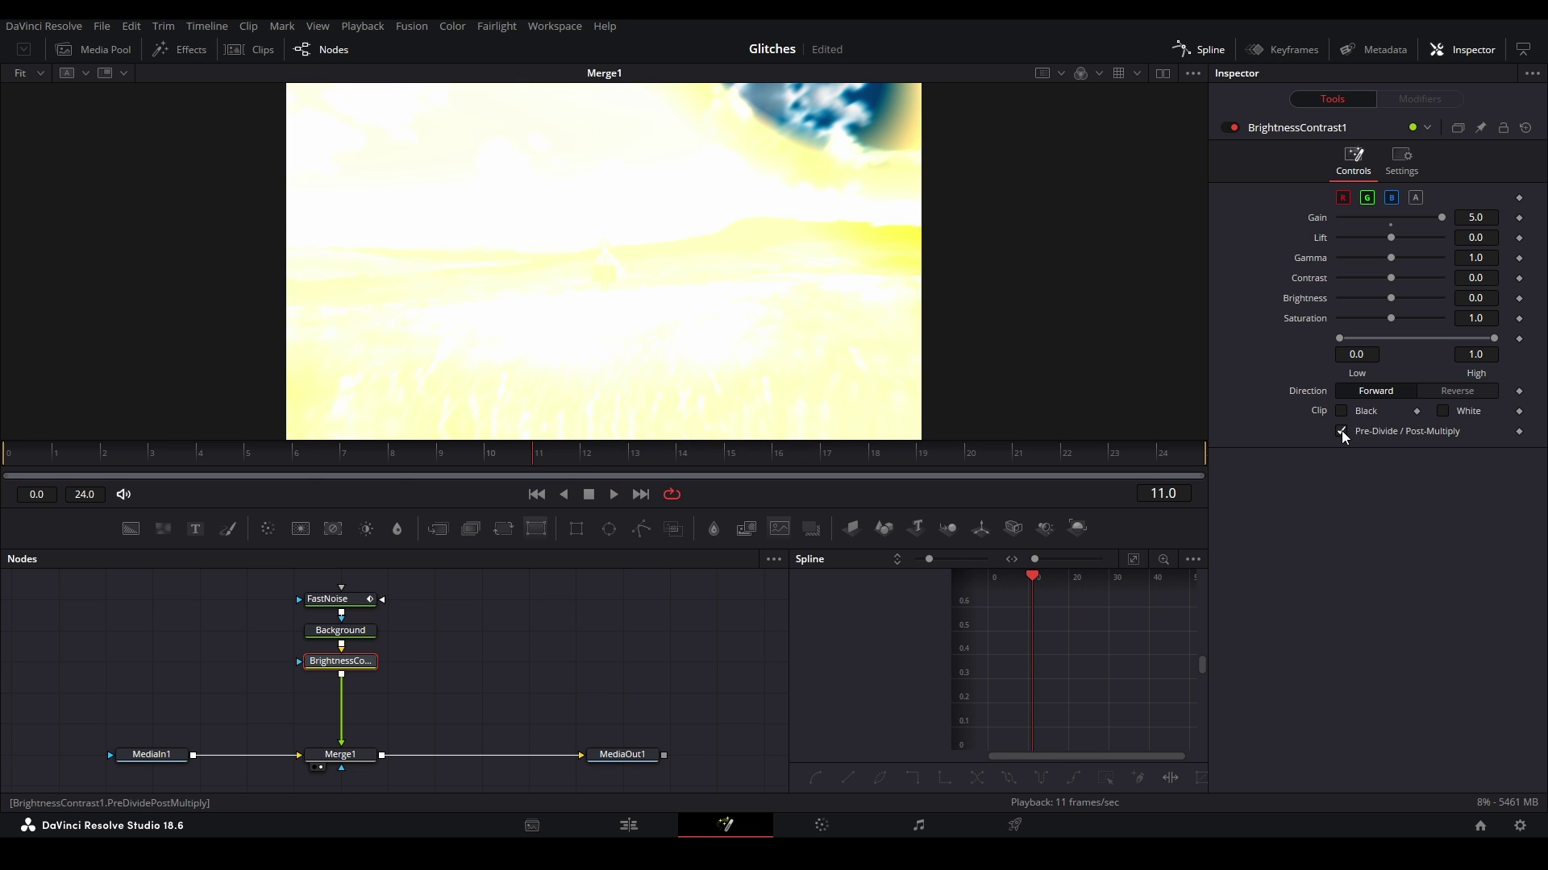
key(space)
key(space)
click(647, 449)
drag(646, 446, 724, 450)
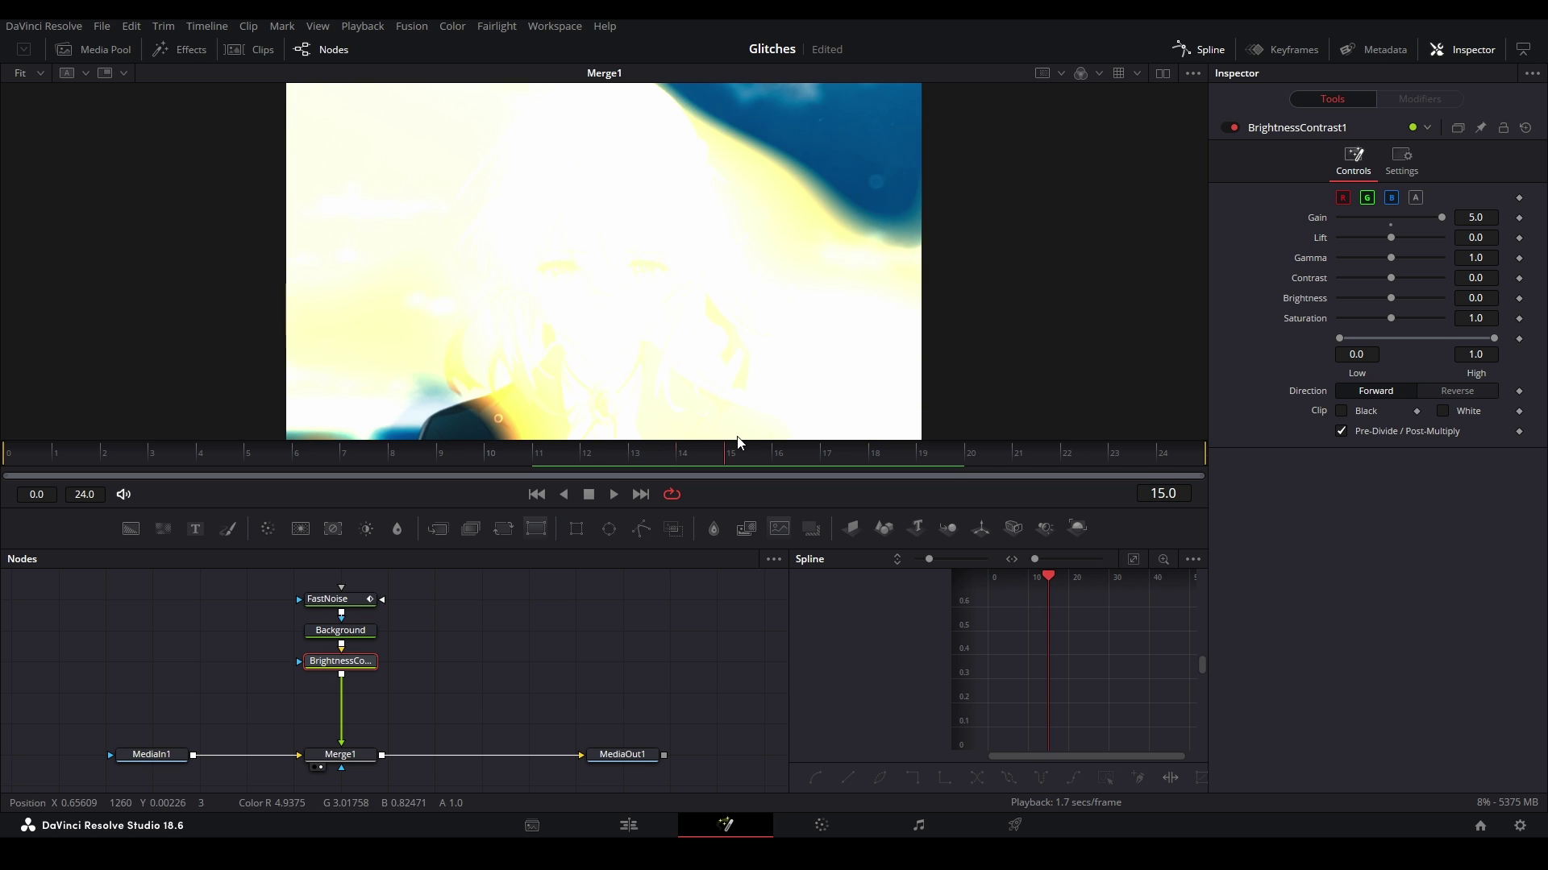
click(1341, 431)
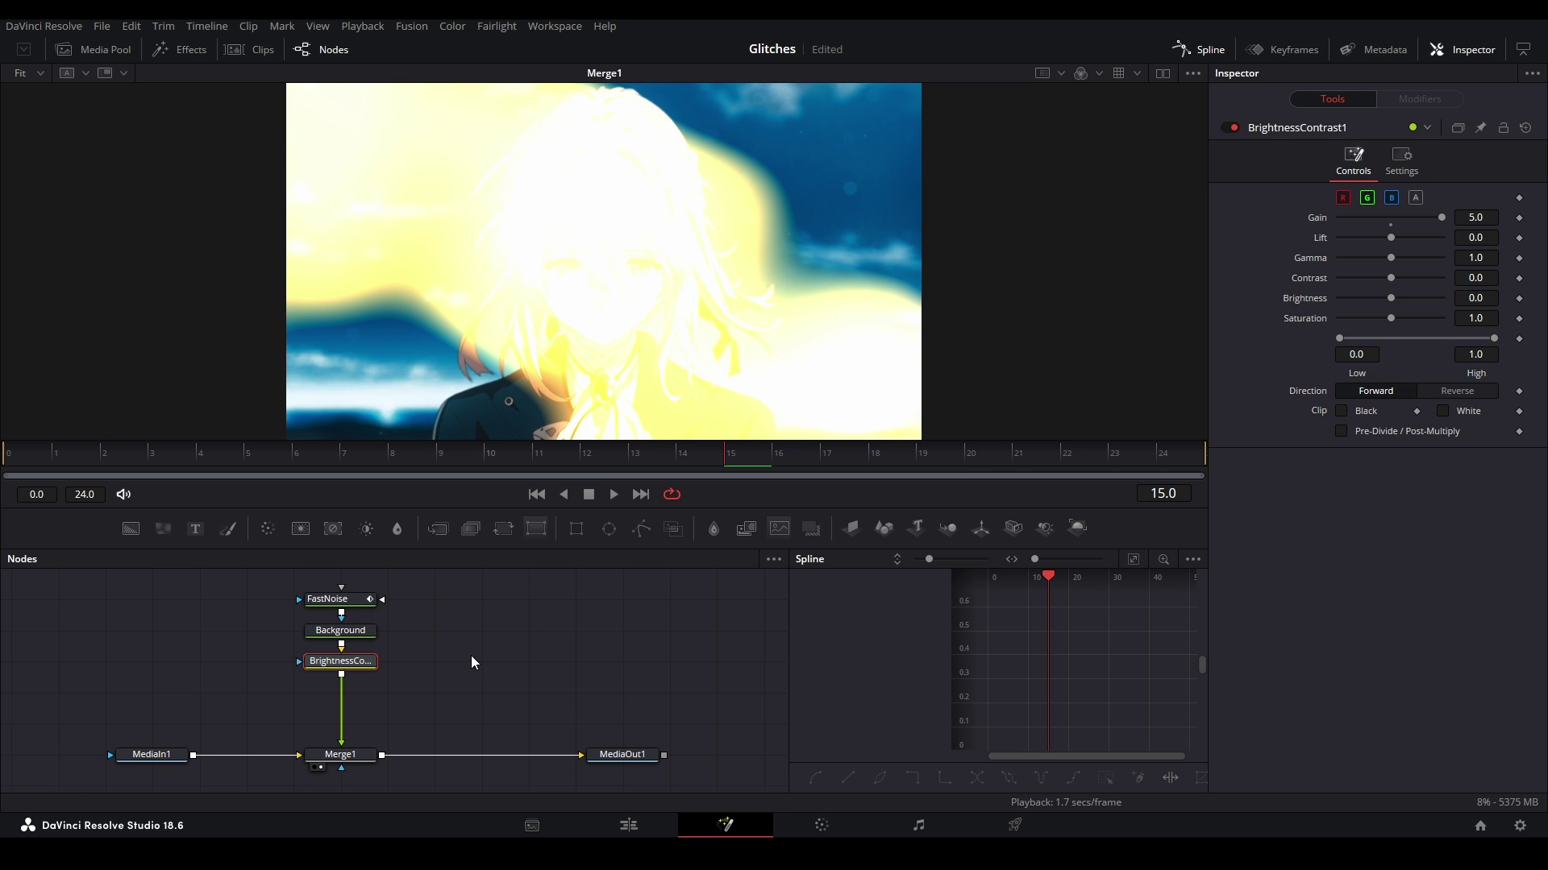
key(space)
key(space)
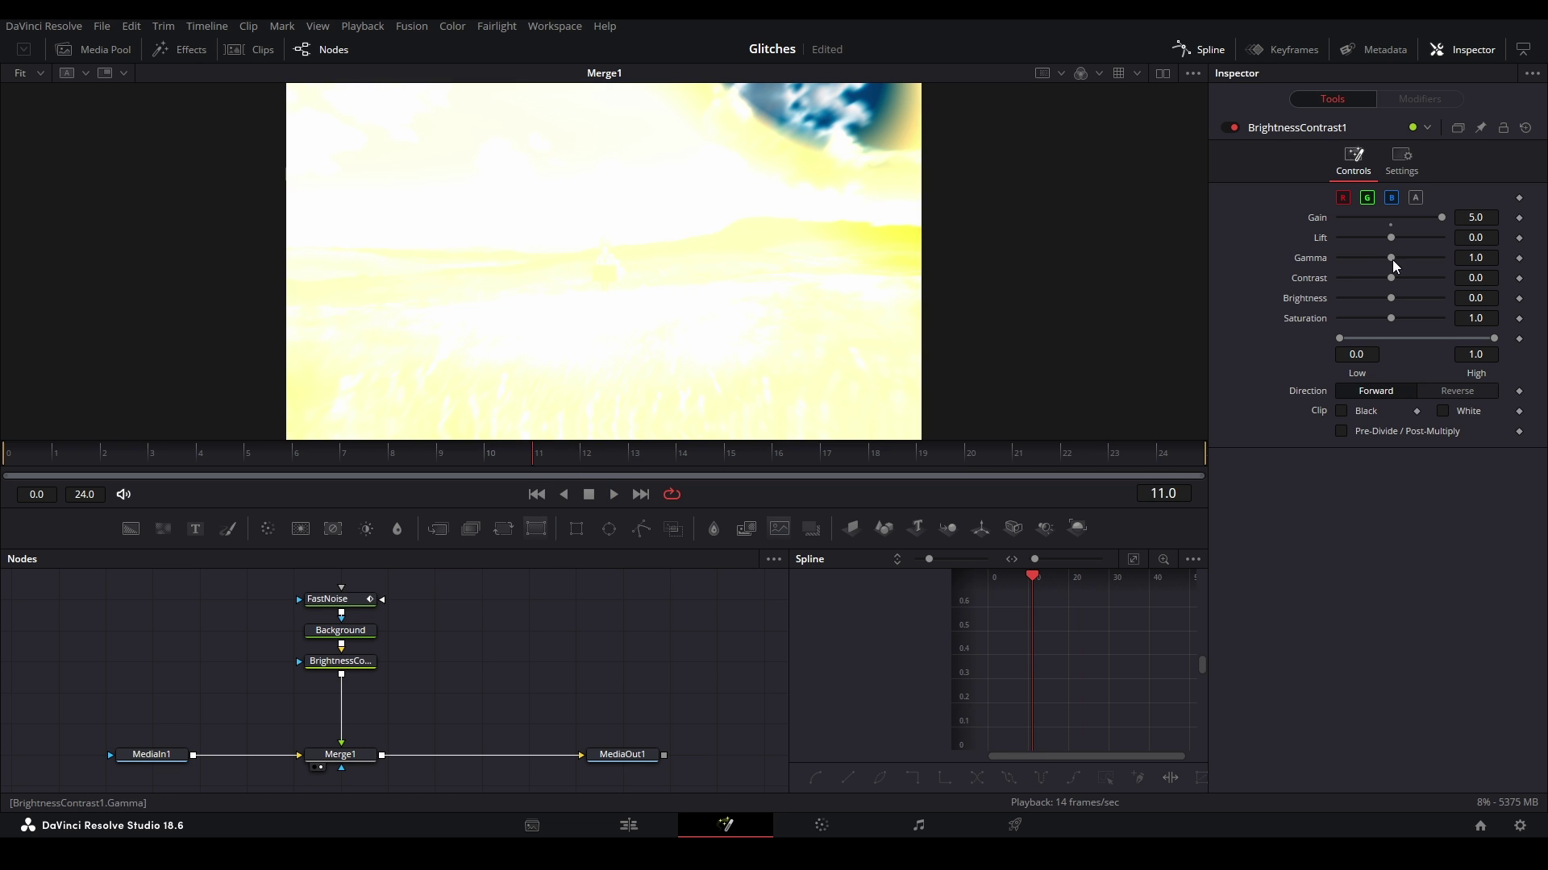
Step: Set the BrightnessContrast gain to 6.0 and play back the transition
text(6)
key(Return)
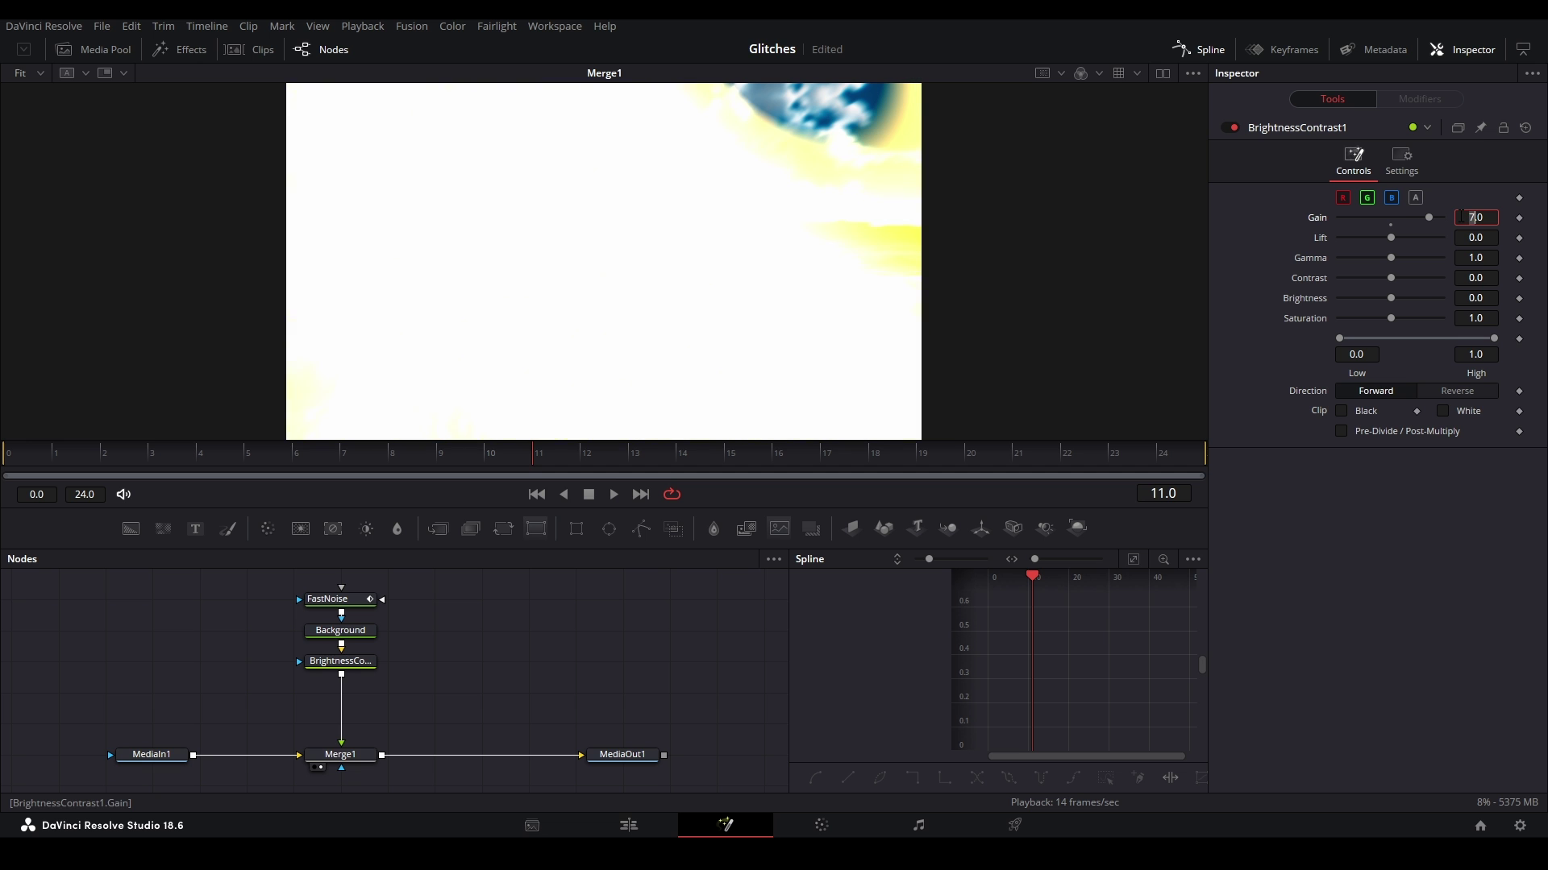
key(space)
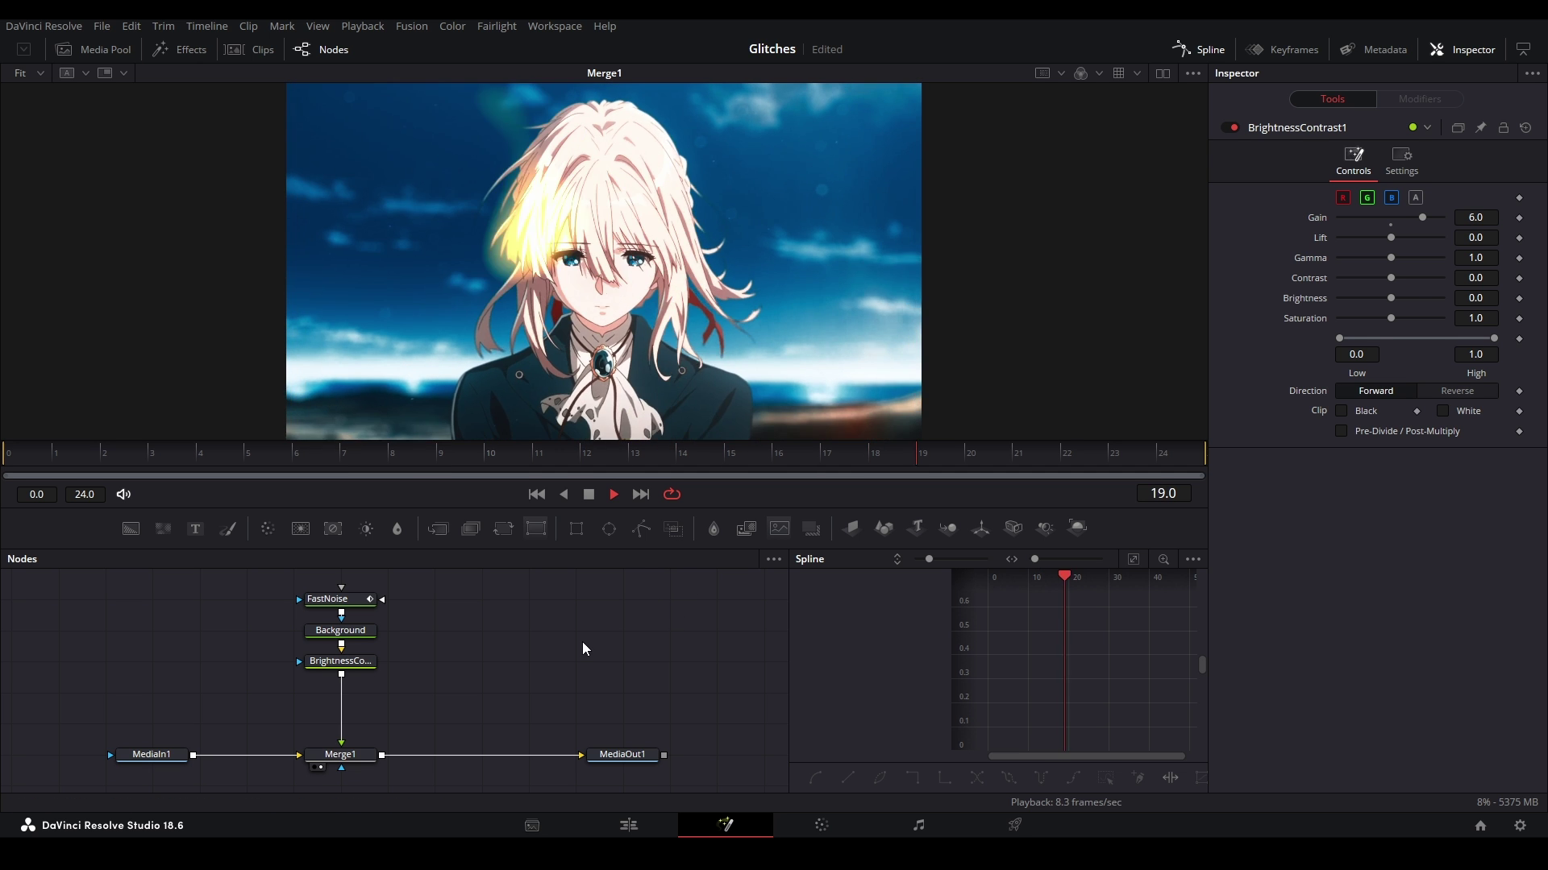
key(space)
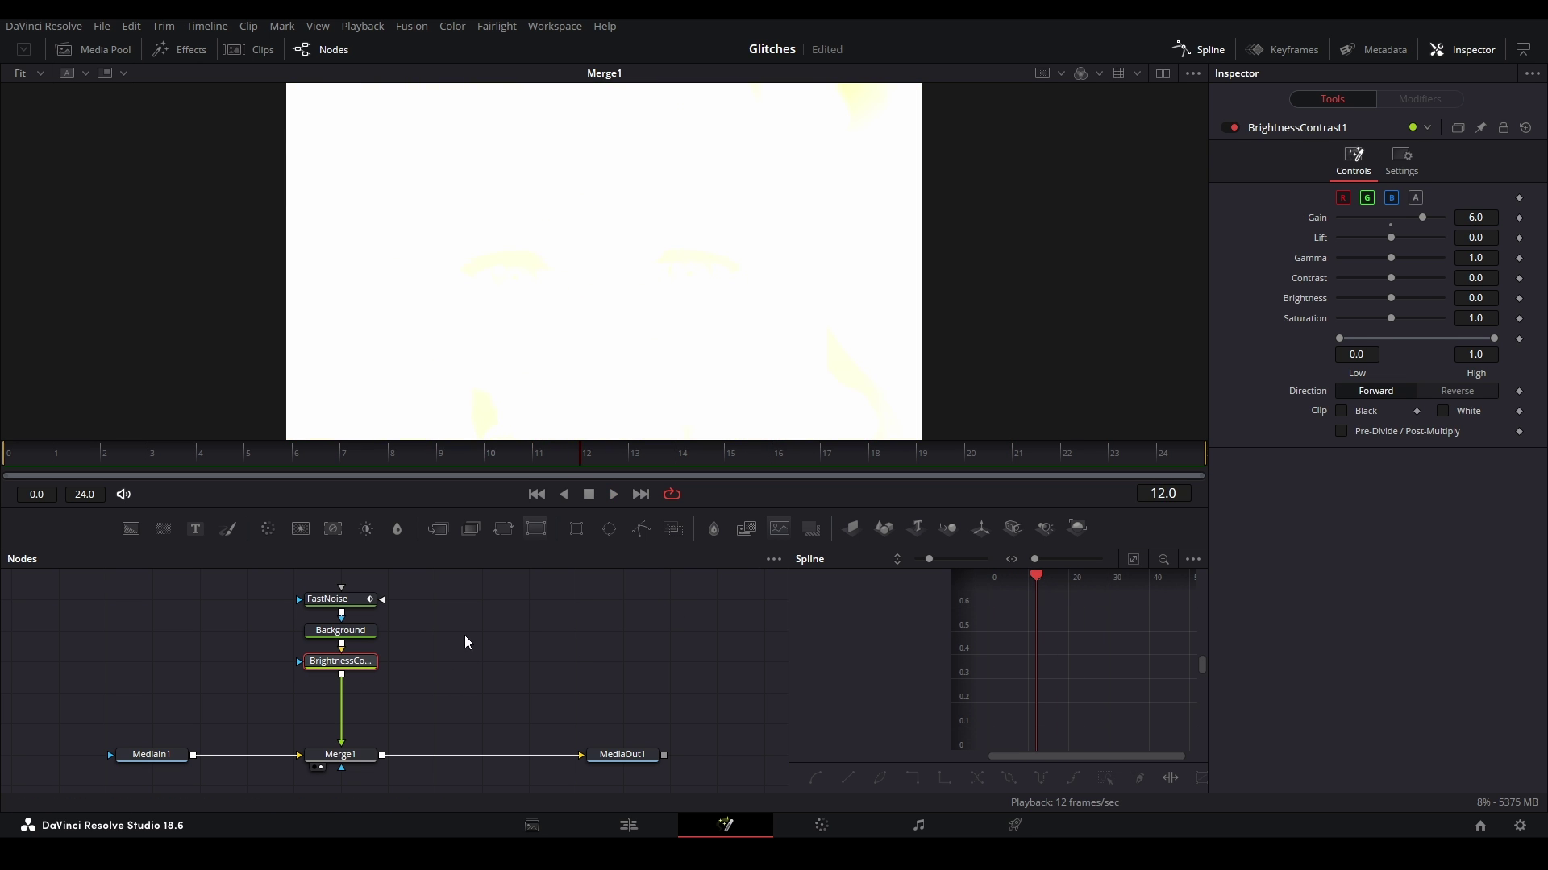
Step: Insert a ColorCorrector node after BrightnessContrast and give its Master range a subtle warm tint with strength 0.0925
click(267, 529)
drag(568, 453, 436, 433)
mouse_move(1449, 297)
mouse_down()
mouse_move(1458, 253)
mouse_move(1386, 324)
mouse_move(1480, 300)
mouse_up()
key(space)
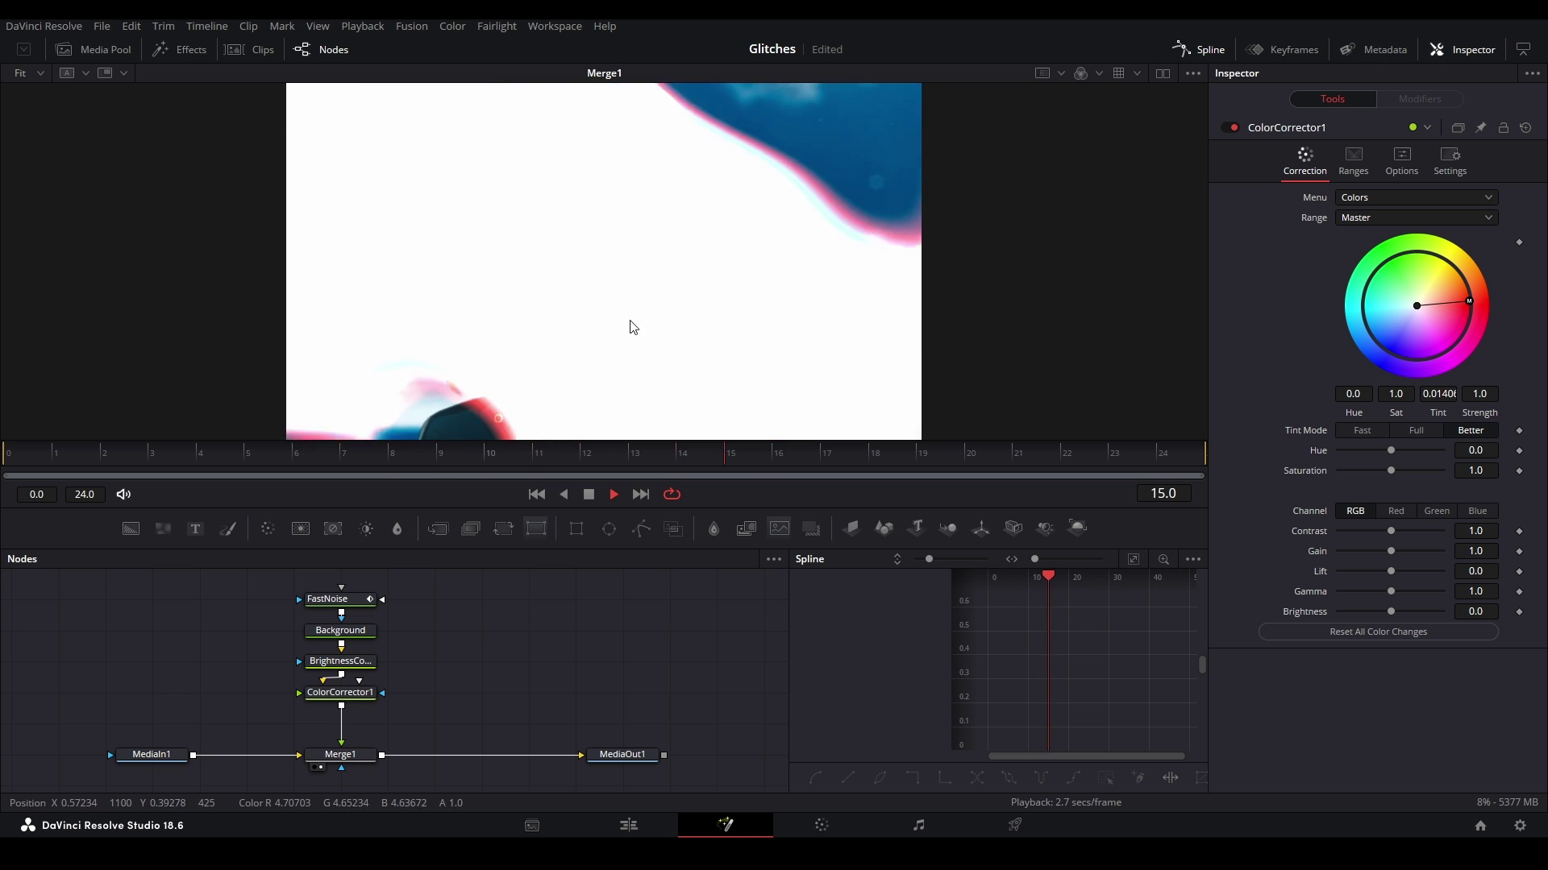
key(space)
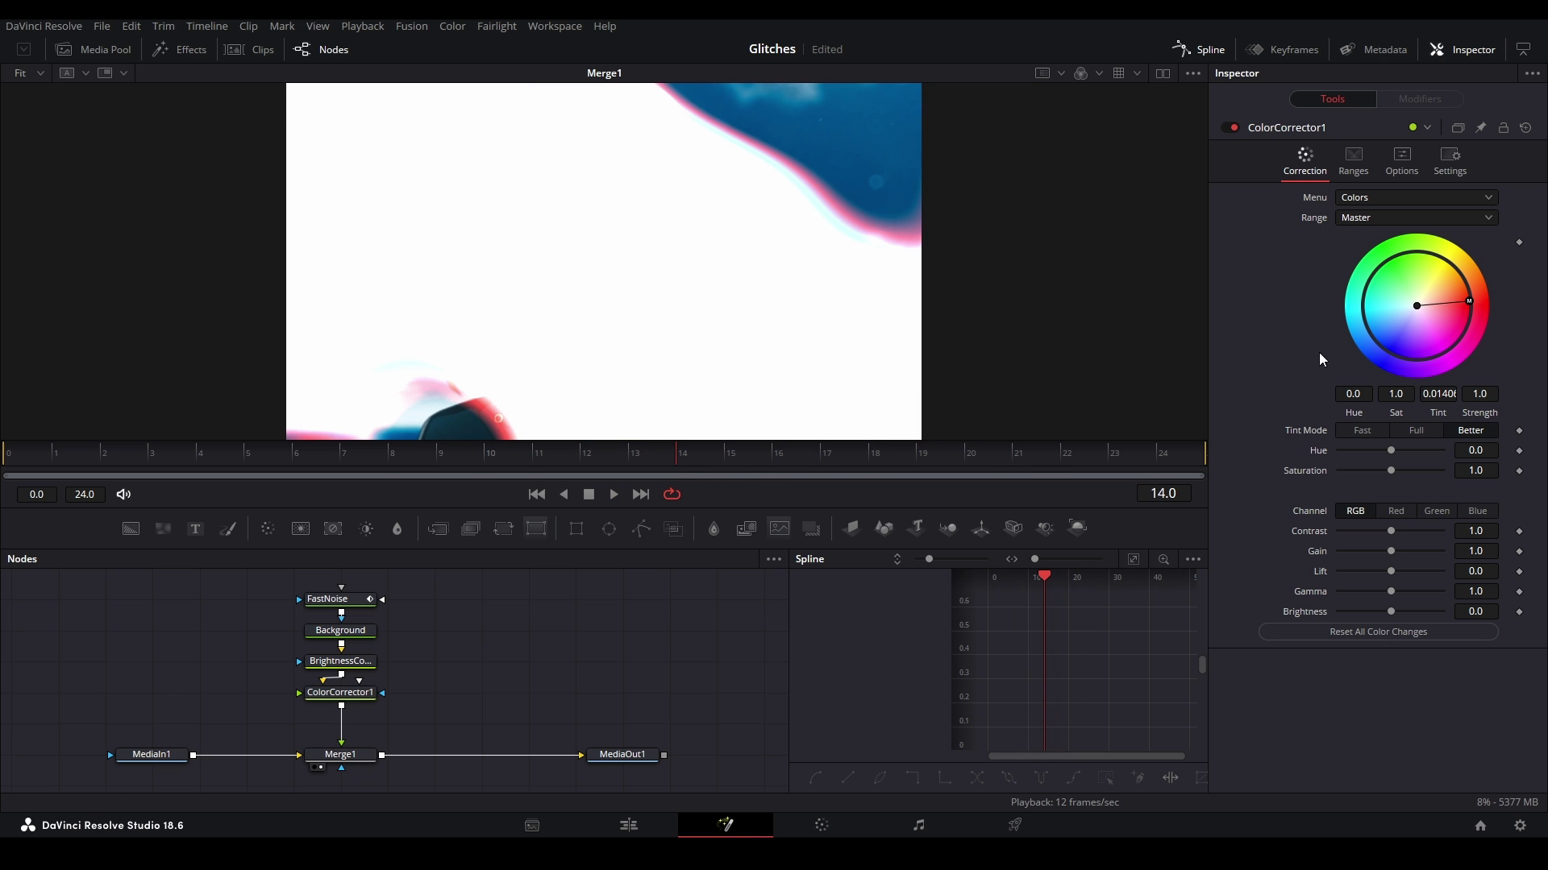
drag(1448, 310, 1432, 301)
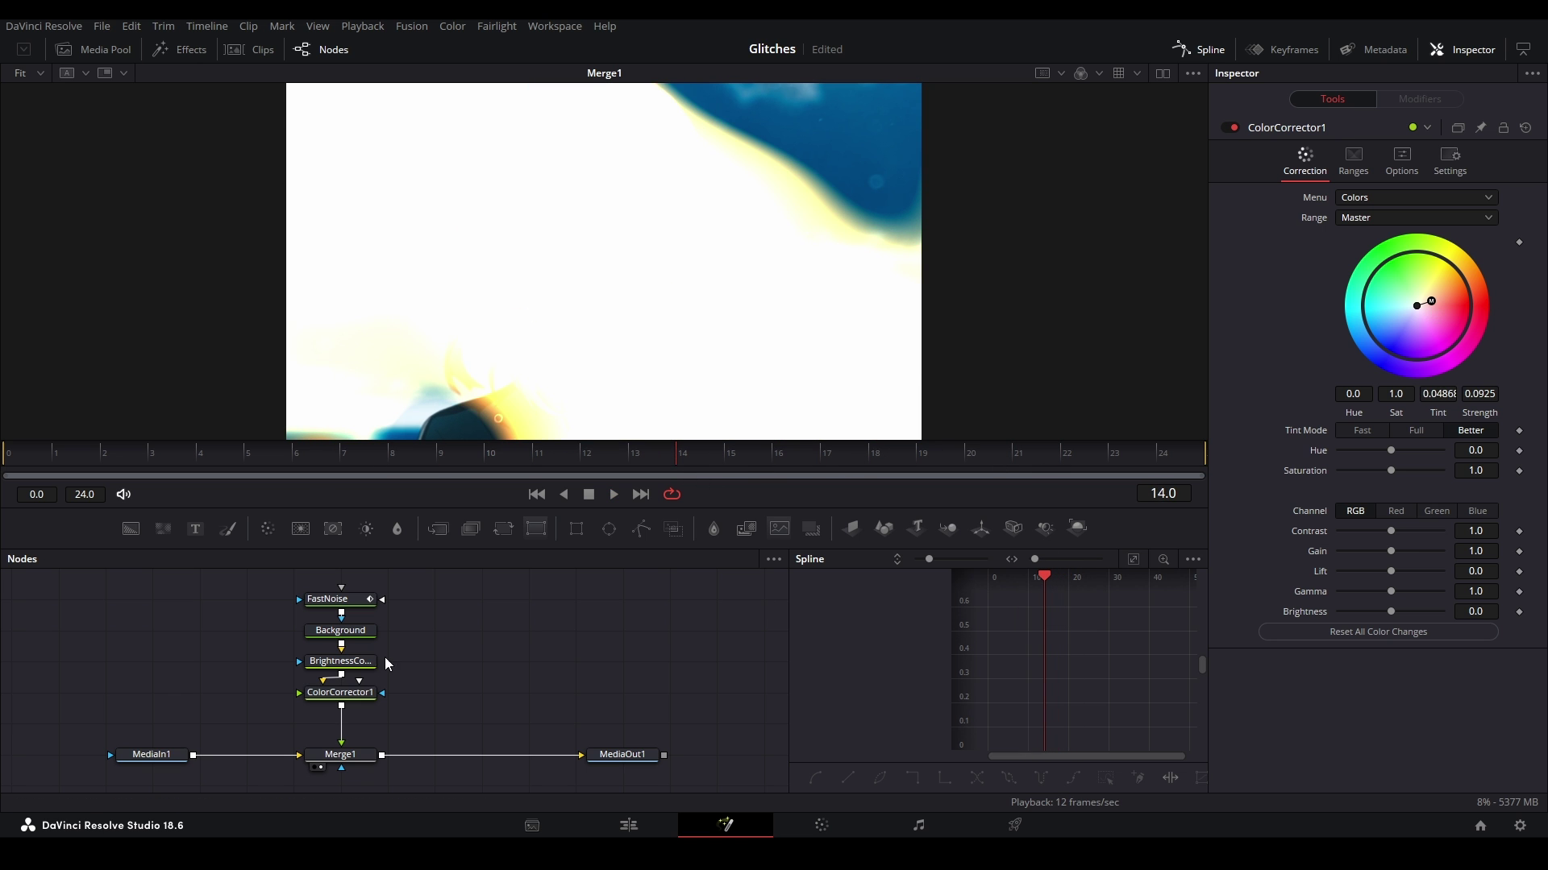
Step: Lower the BrightnessContrast gain to 3.16 and play back the transition
click(340, 661)
drag(1421, 218, 1400, 213)
key(space)
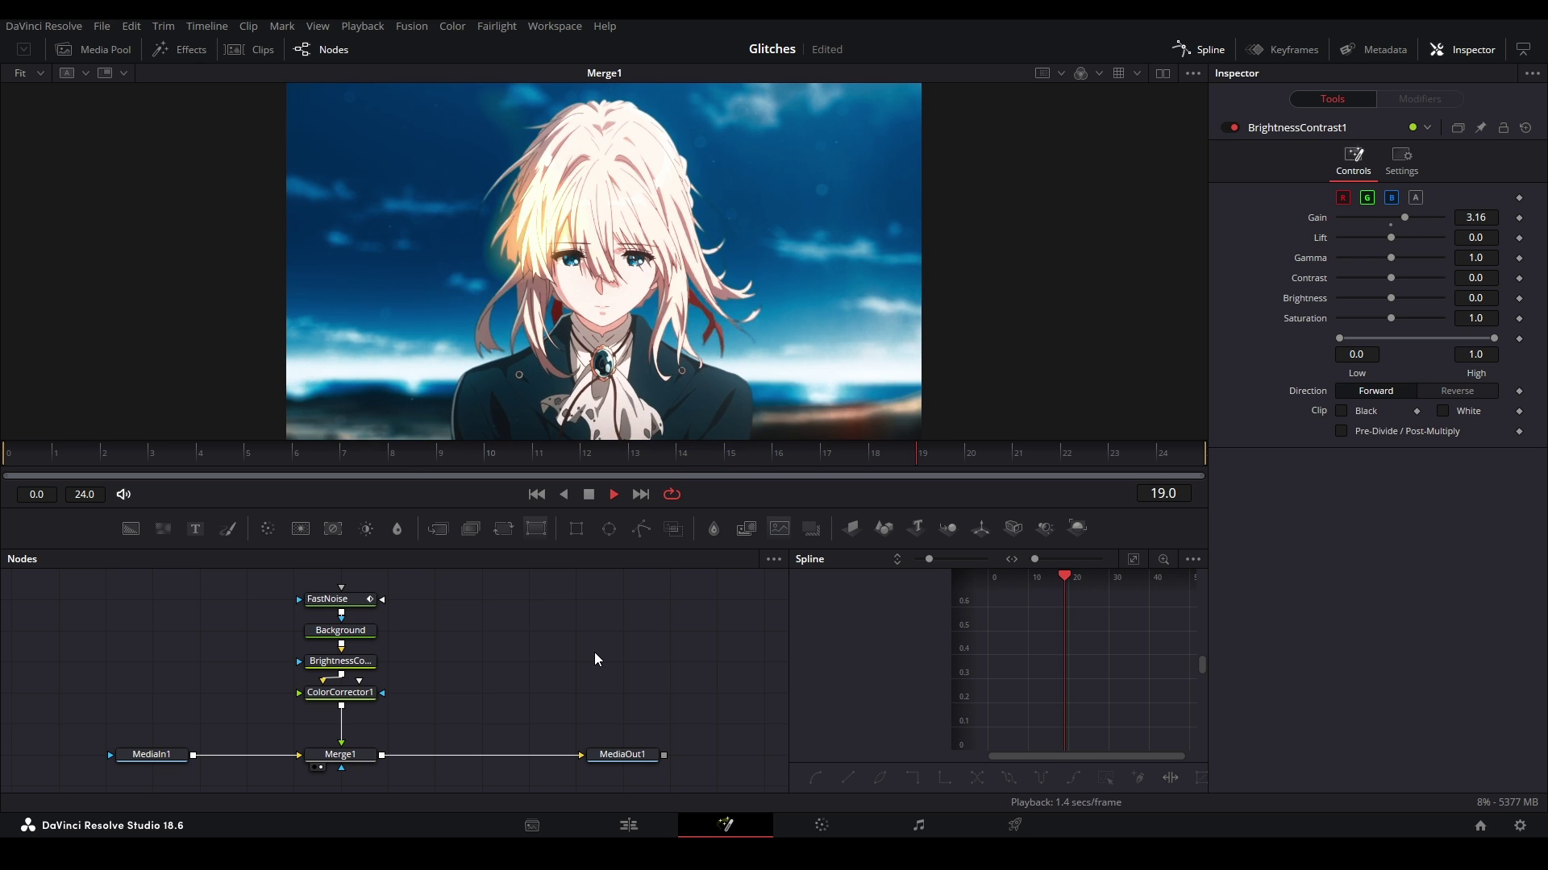